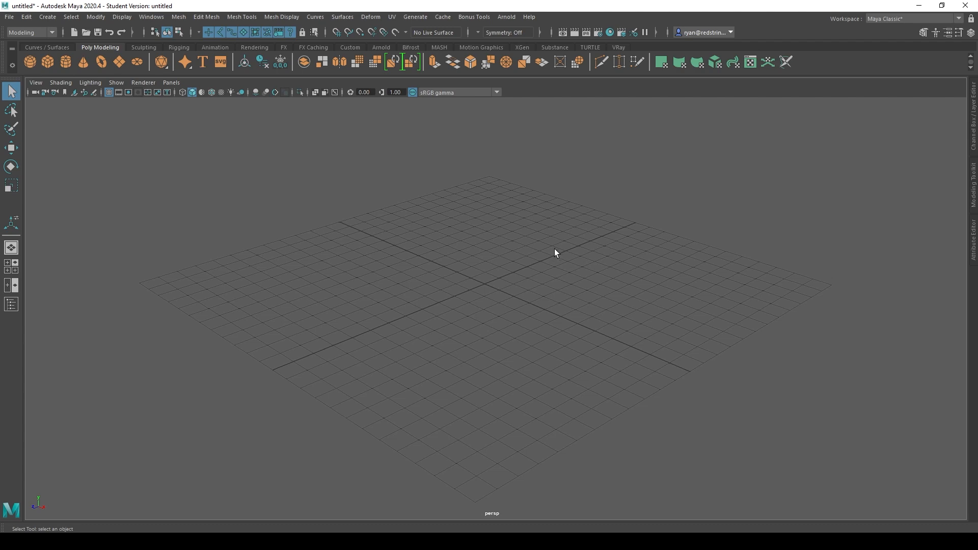
alt+drag(519, 179, 531, 239)
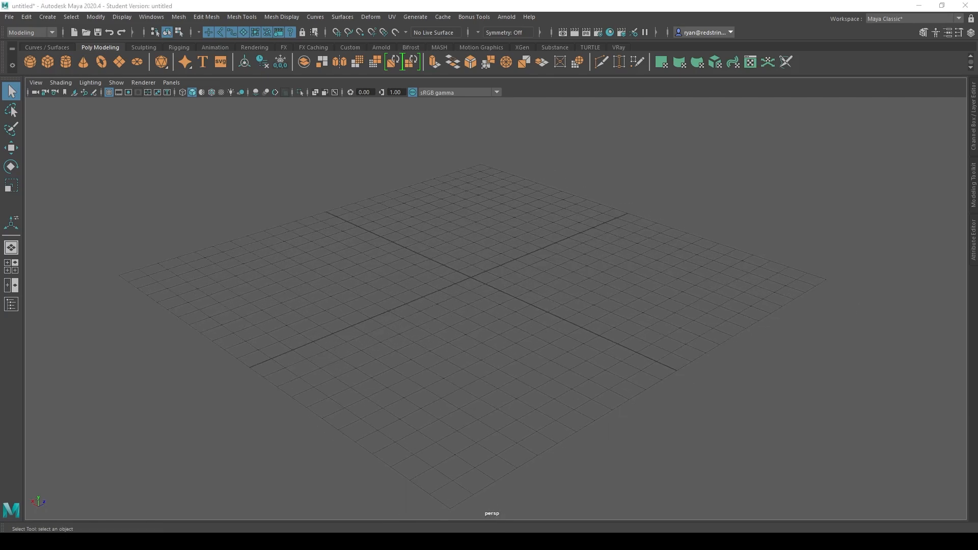
Examine the Section 7 folder in sourceimages in File Explorer, including the texture files in Gold Space Sail 4k, and move the window aside.
drag(977, 149, 558, 89)
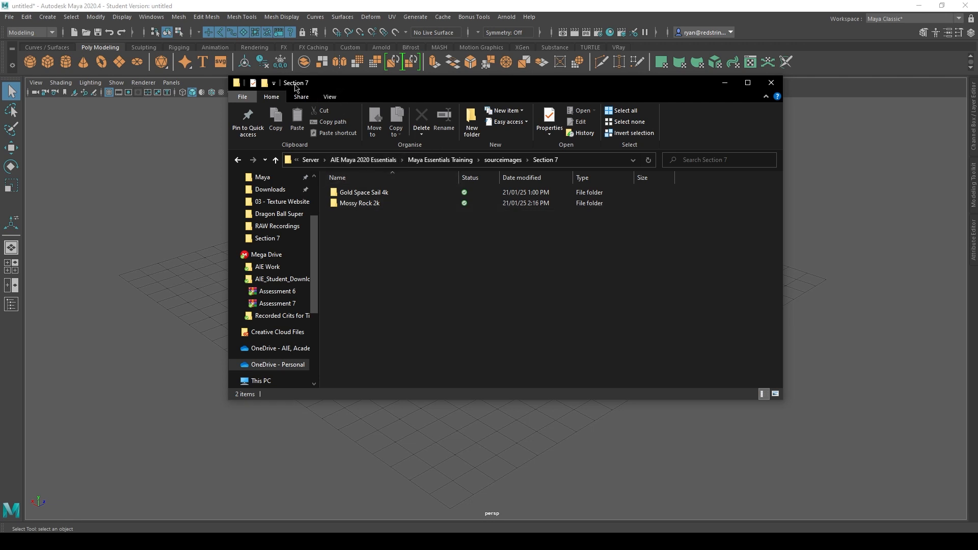
click(513, 162)
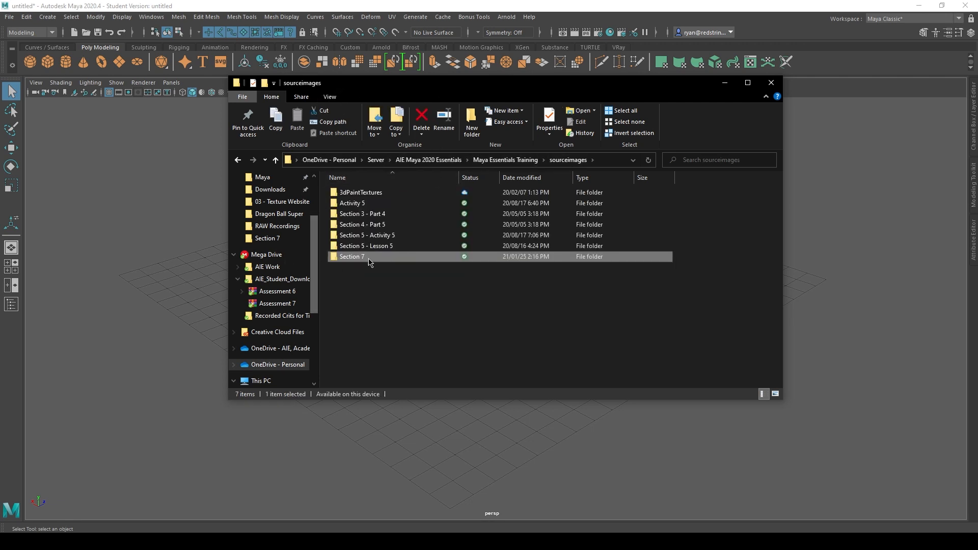
double_click(371, 261)
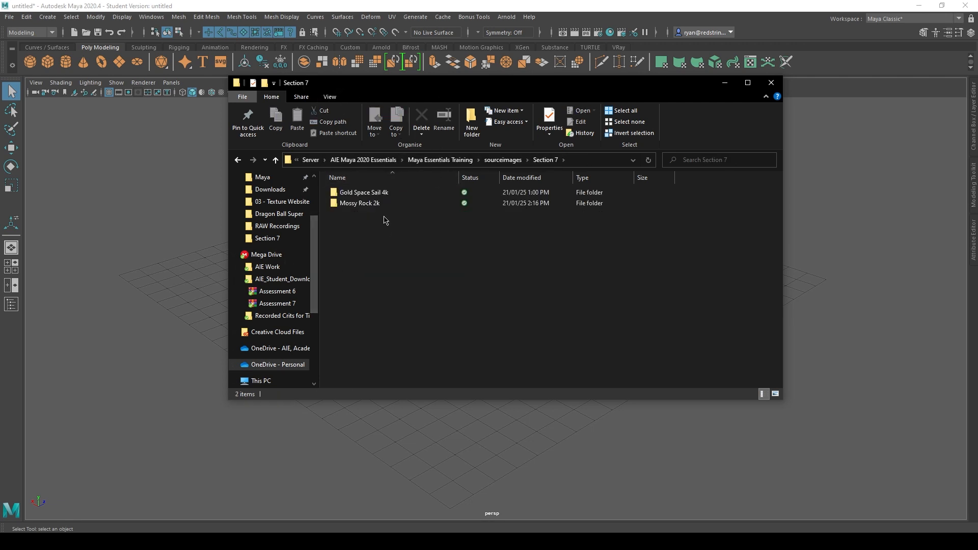
double_click(342, 194)
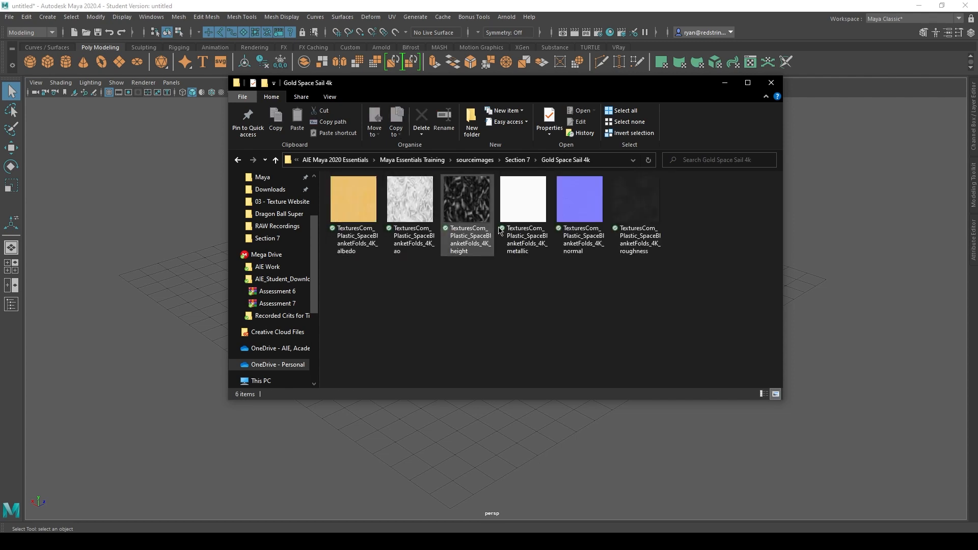
click(238, 160)
double_click(357, 204)
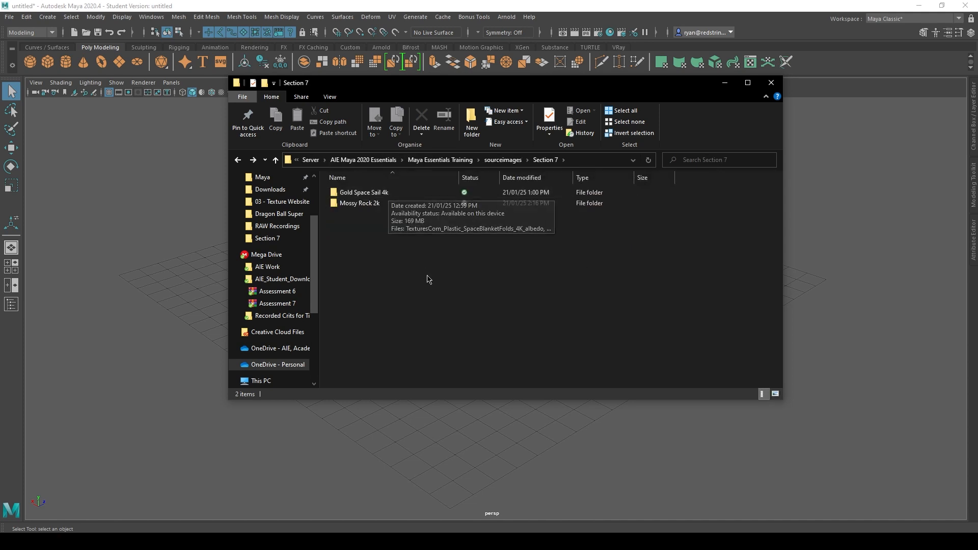
mouse_move(350, 198)
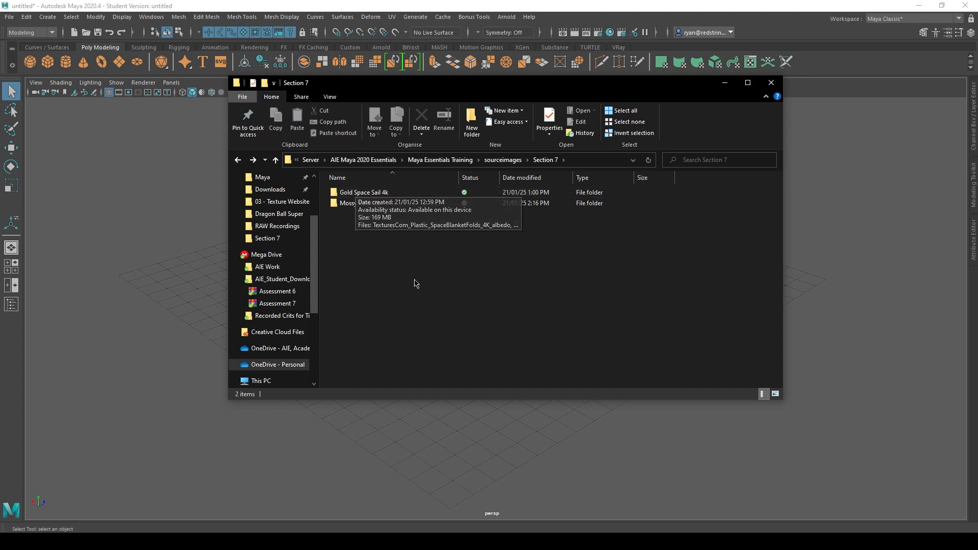
drag(364, 88, 280, 96)
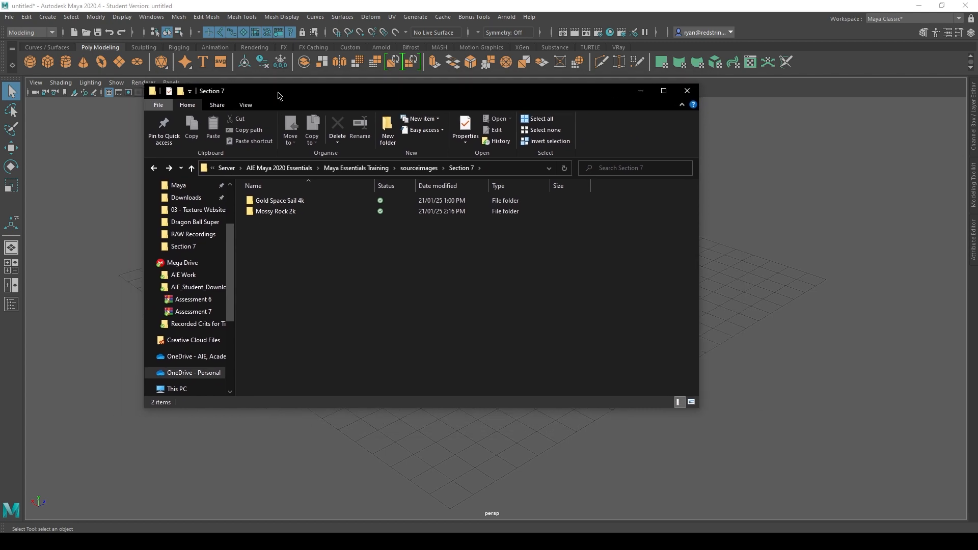
drag(280, 96, 977, 255)
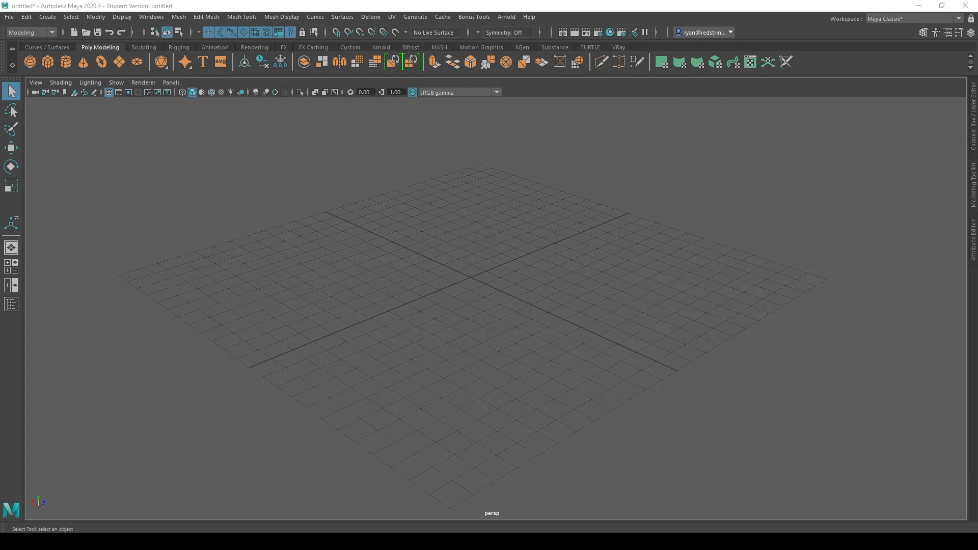
Return to Maya and open Set Project to choose the current project.
click(405, 287)
alt+drag(402, 281, 393, 269)
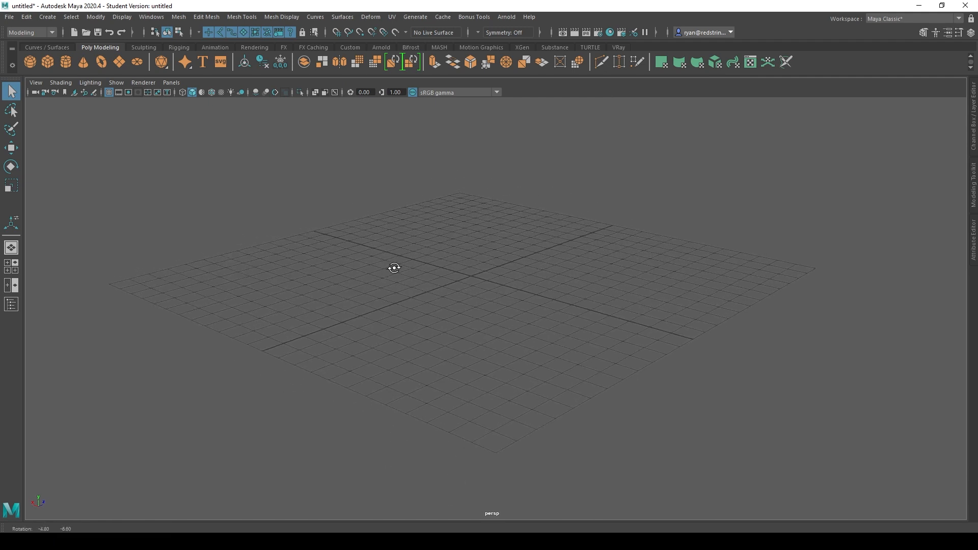
key(bracketleft)
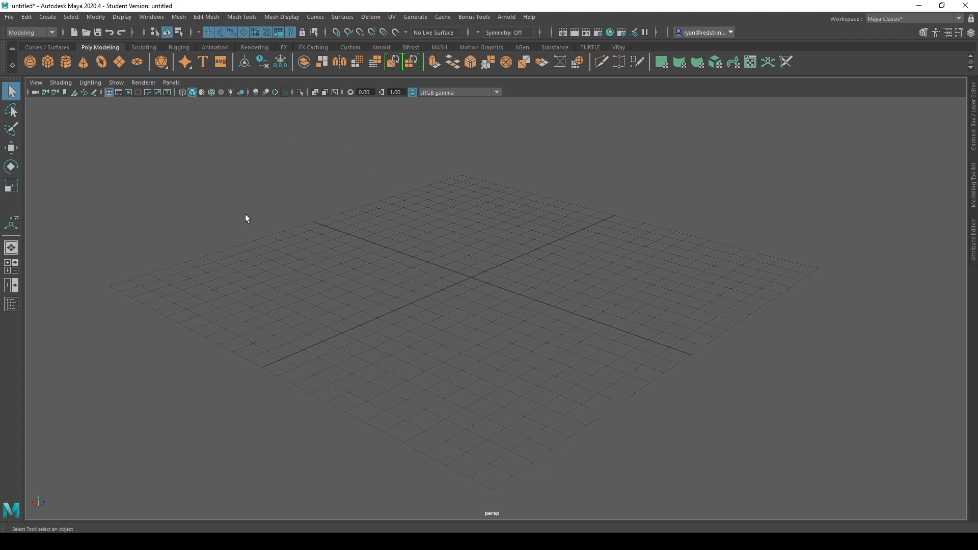
click(10, 18)
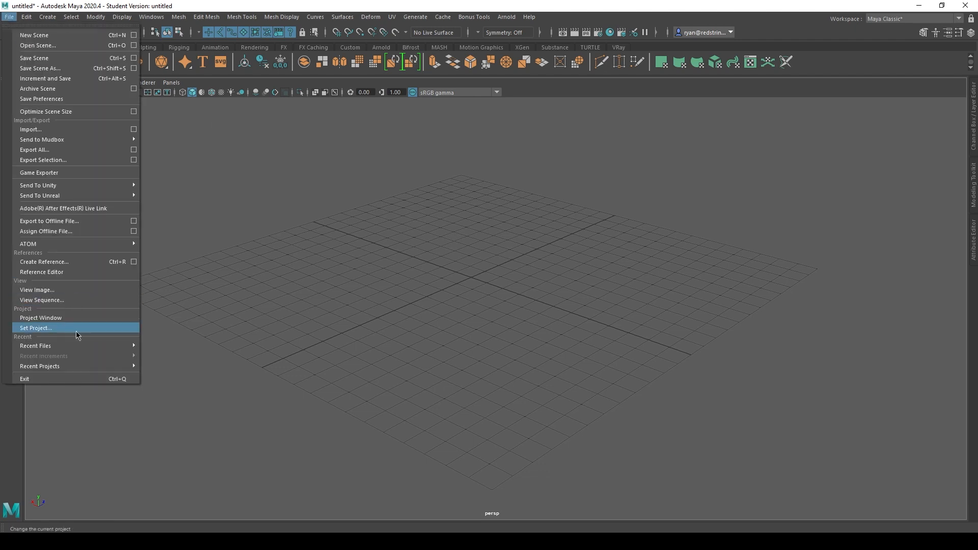
click(97, 329)
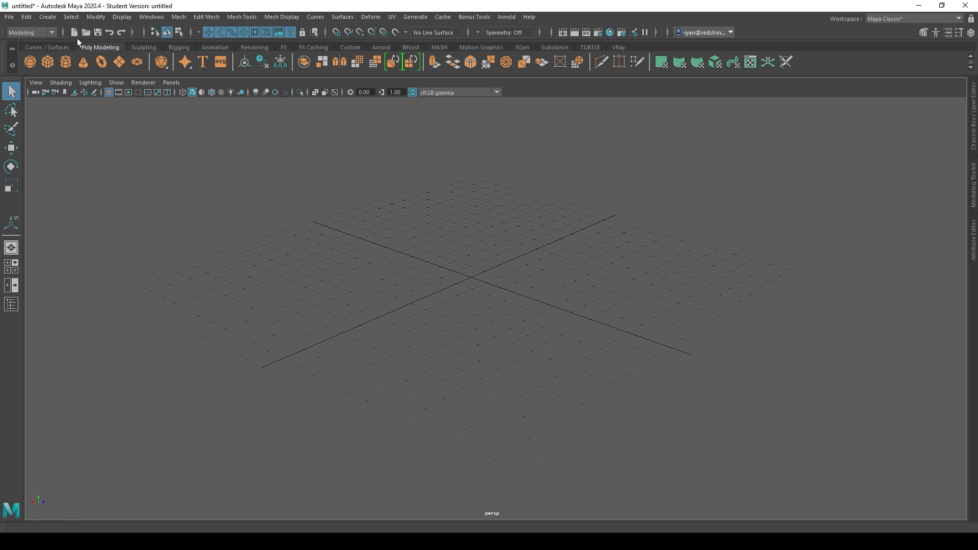
Create a polygon plane at the origin with width and height both set to 34.7.
click(118, 62)
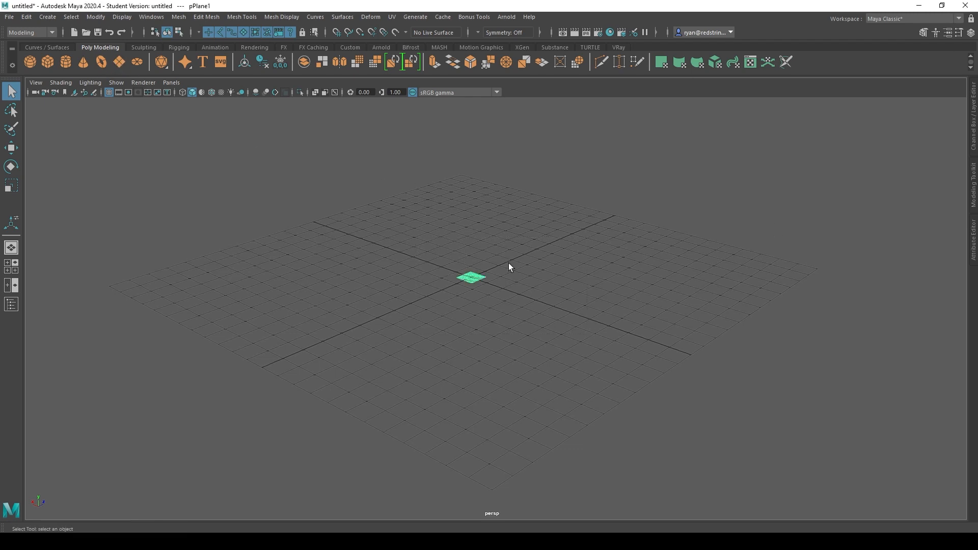
click(975, 124)
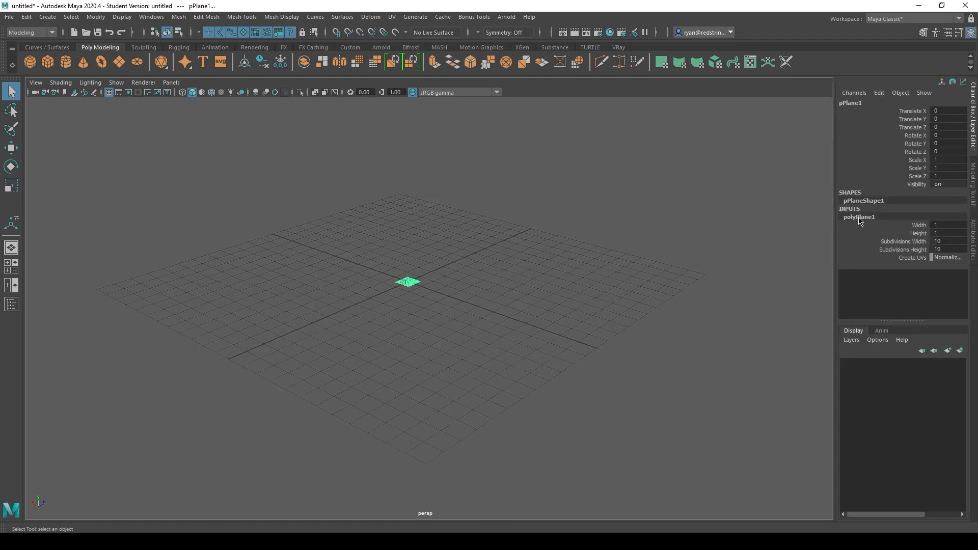
click(946, 224)
key(Tab)
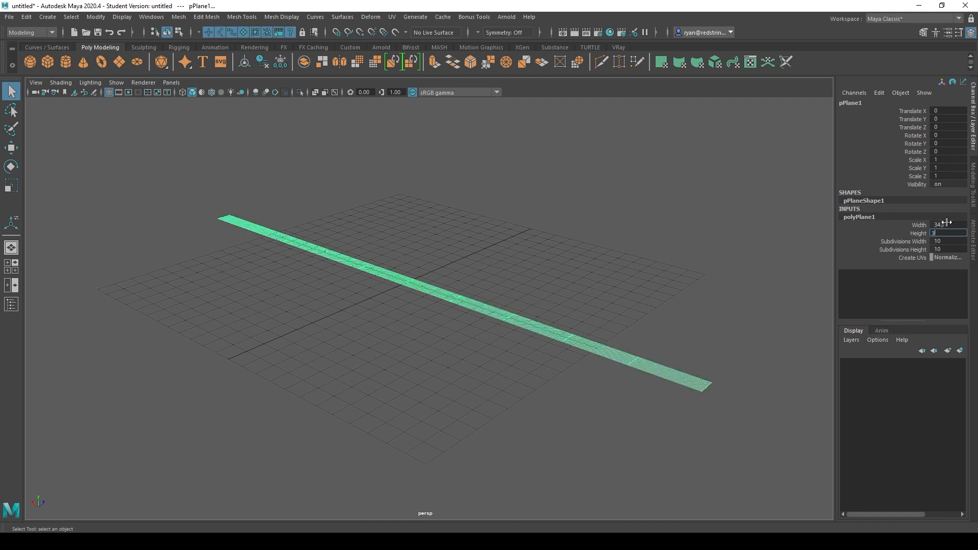
text(34.7)
key(Return)
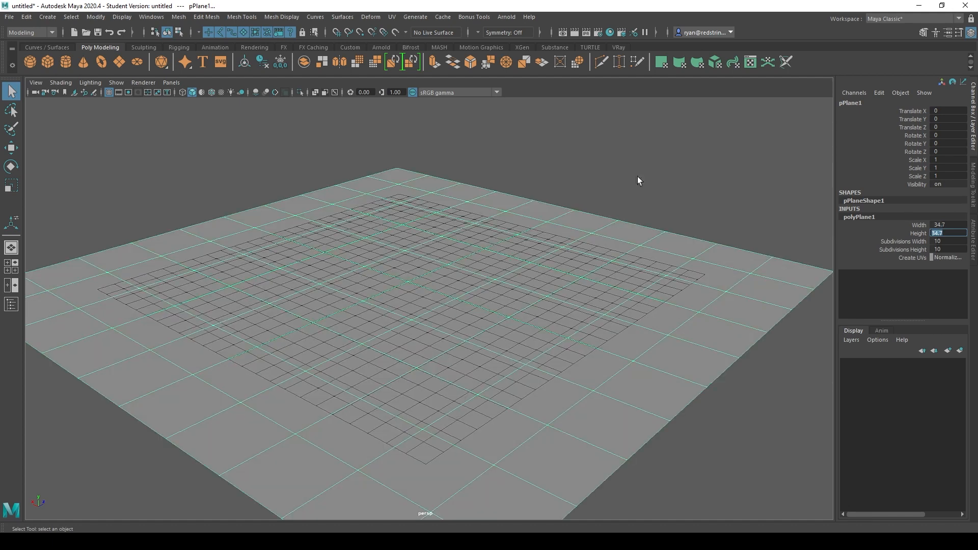
Raise the plane along the Y axis to about 2.4 units above the grid and deselect it.
click(559, 218)
key(w)
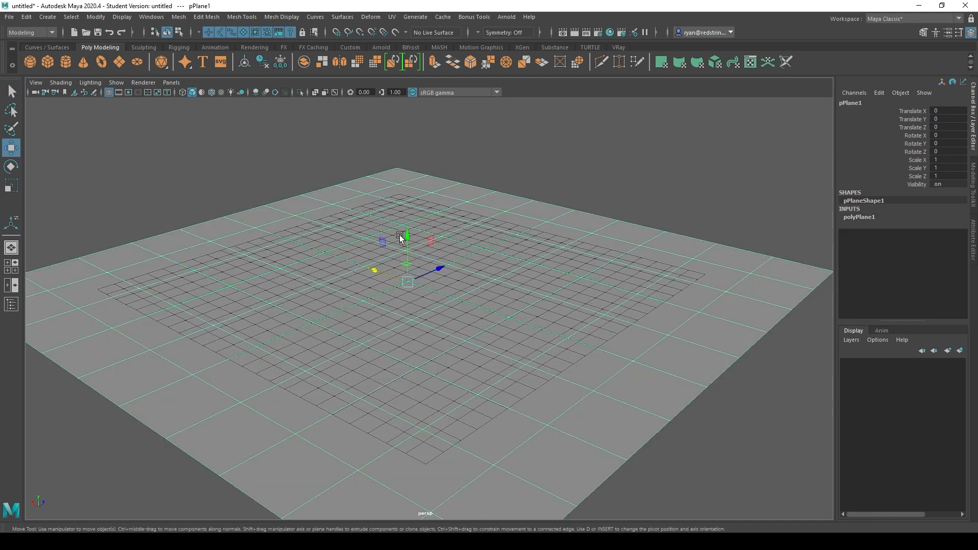
drag(407, 237, 407, 204)
click(729, 388)
alt+right_drag(642, 347, 489, 236)
alt+drag(490, 236, 502, 260)
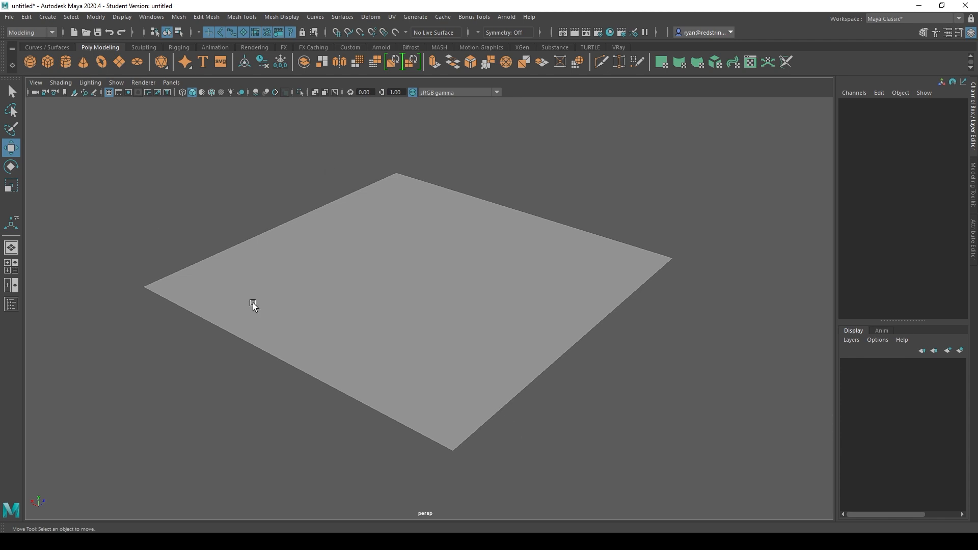
Add an Arnold Skydome Light to the scene around the plane.
click(501, 17)
mouse_move(560, 68)
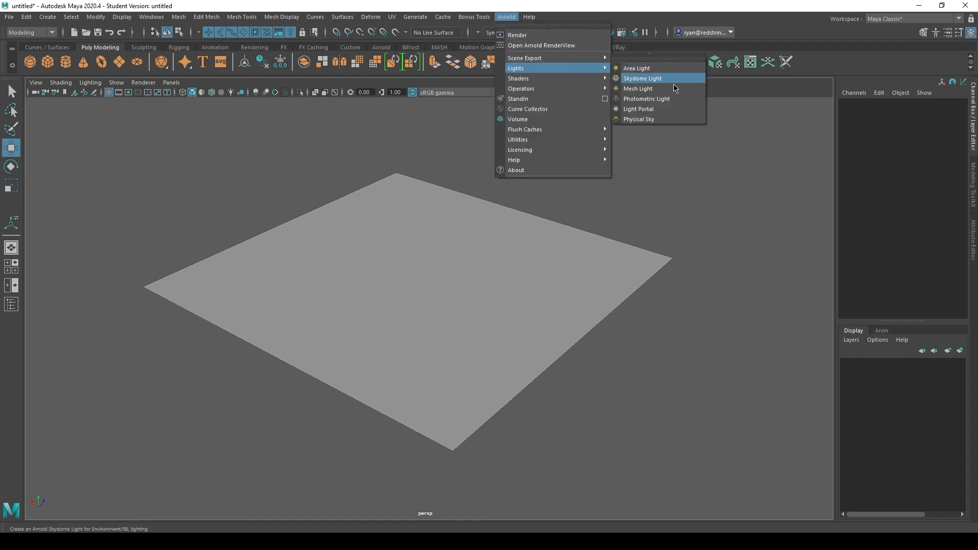
click(642, 79)
scroll(498, 221, down, 5)
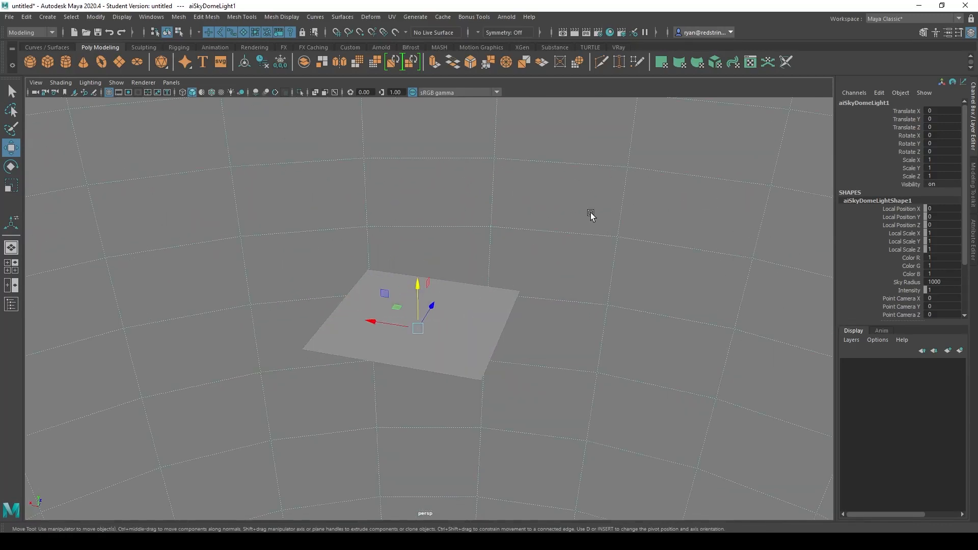
scroll(575, 319, down, 2)
scroll(502, 221, up, 3)
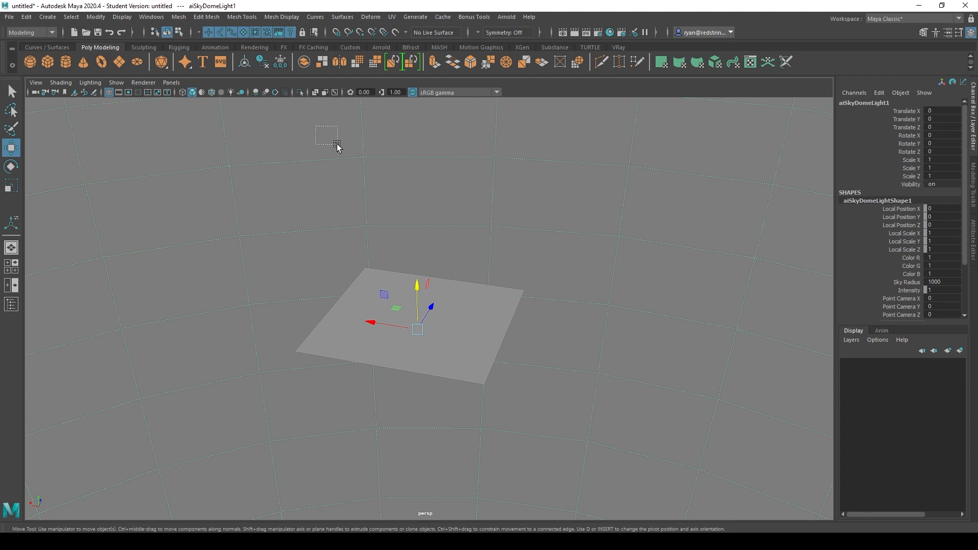
Select the skydome light, put it on a new display layer and set that layer to Reference so it cannot be selected.
drag(303, 178, 369, 270)
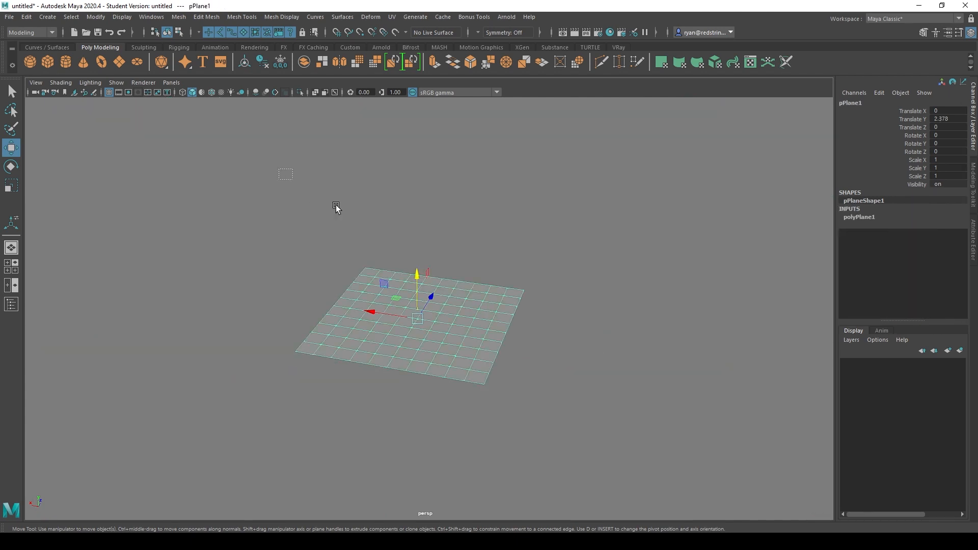
click(433, 202)
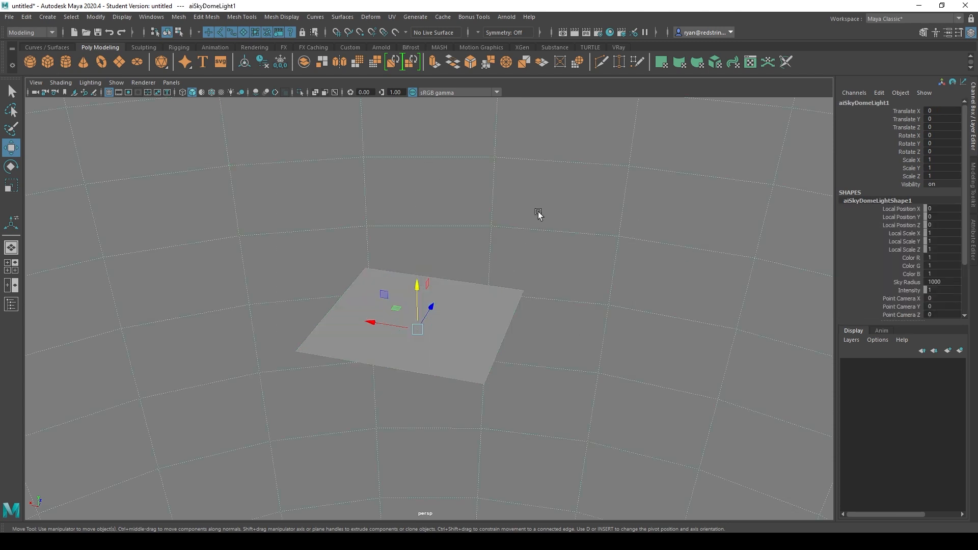
click(961, 351)
click(564, 164)
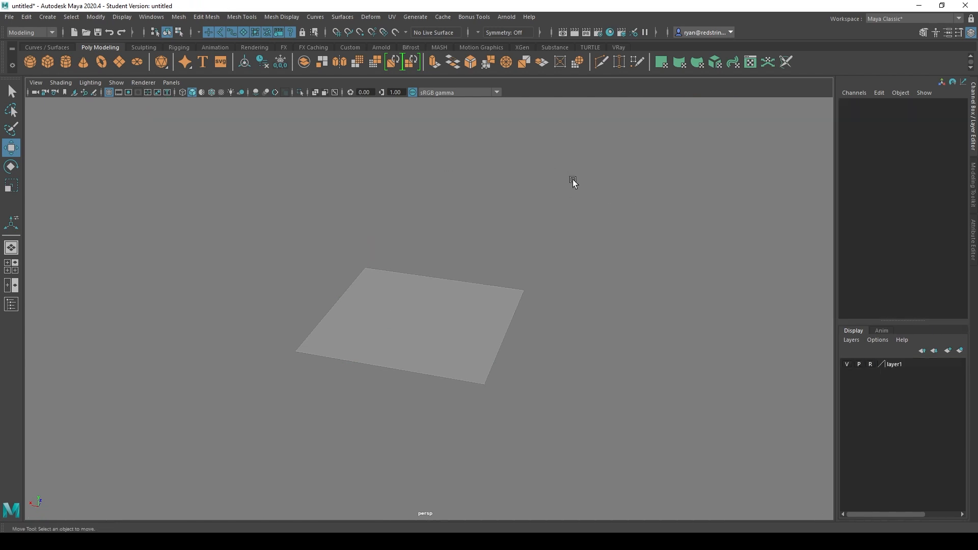
drag(635, 166, 673, 213)
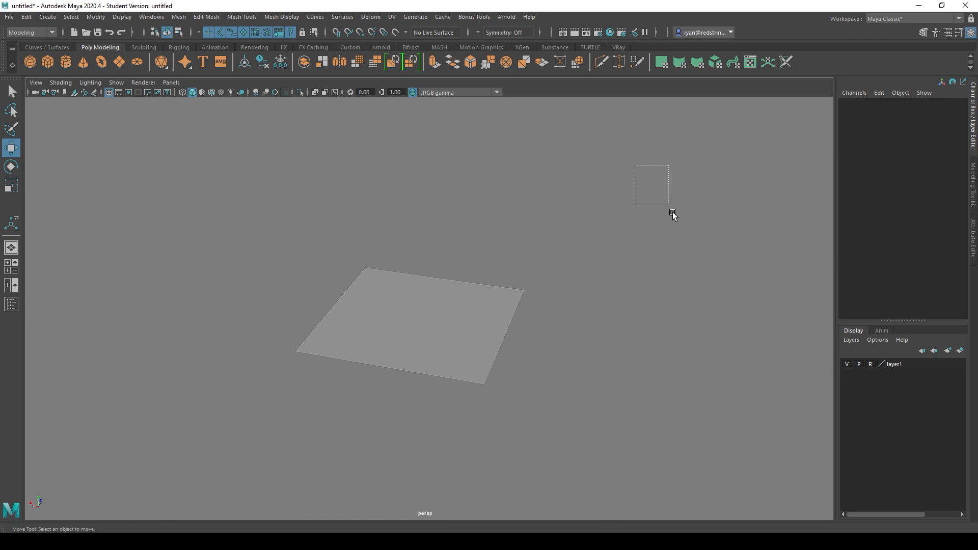
Rename the skydome's display layer to Skydome_L and give it a yellow layer colour.
double_click(896, 365)
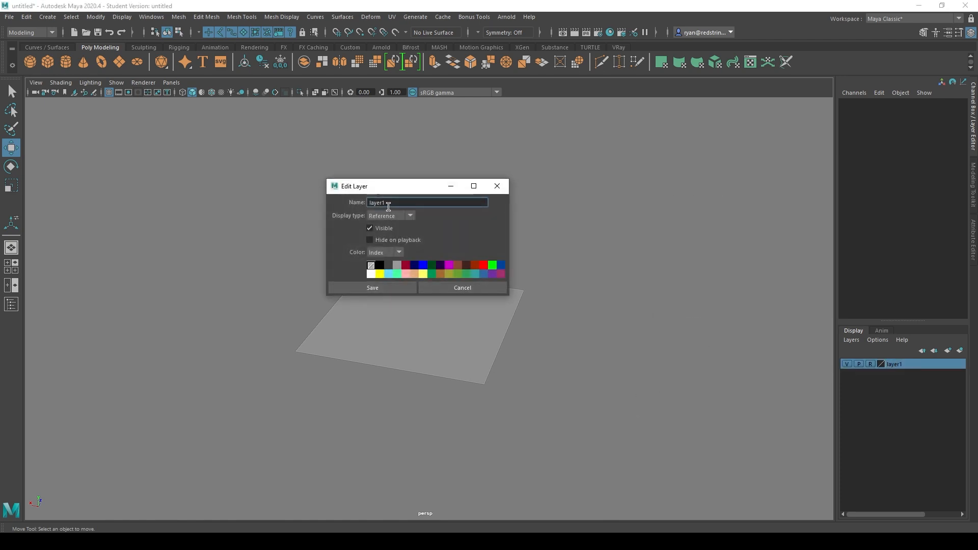
drag(386, 203, 365, 200)
text(sky)
key(Return)
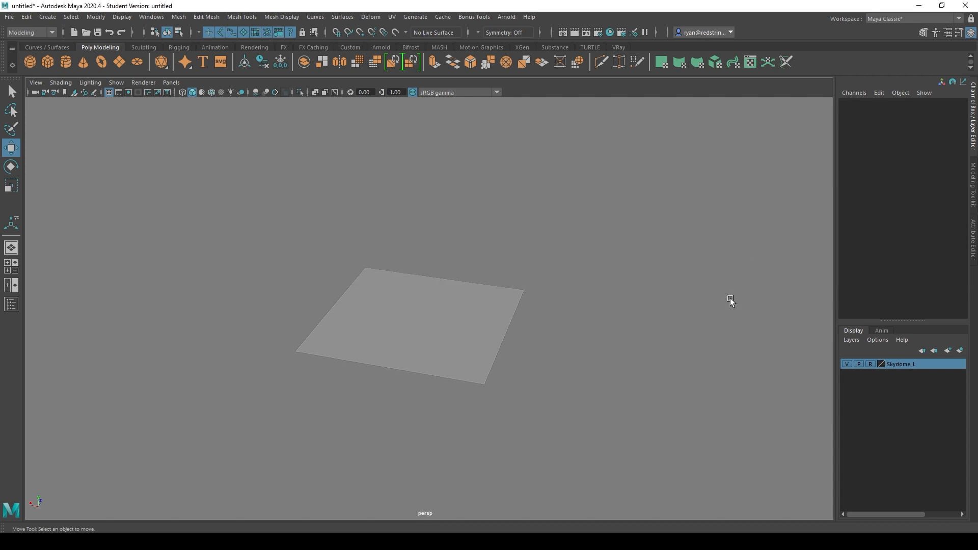
double_click(883, 365)
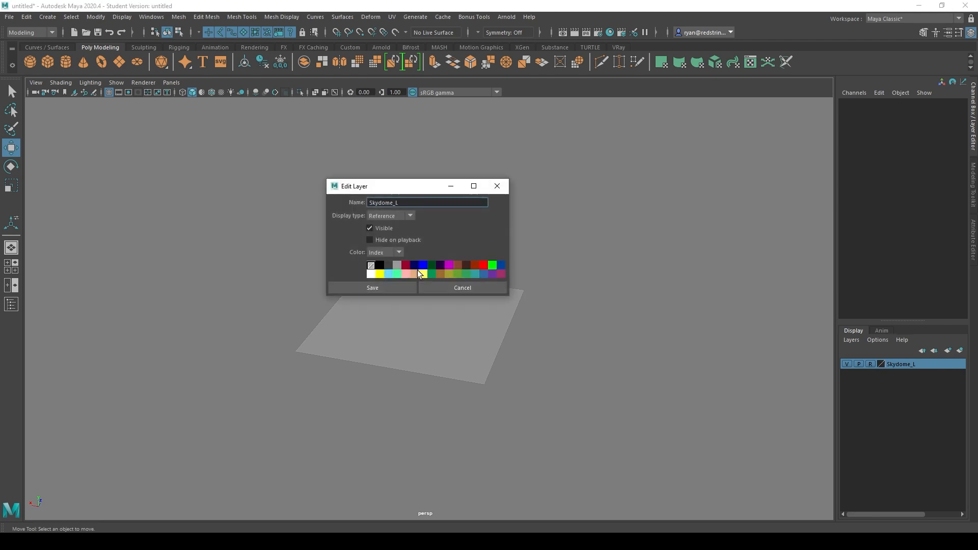
click(379, 274)
click(380, 288)
Select the plane and open the Hypershade, resizing and repositioning its window so that it fits on the screen.
drag(591, 201, 347, 306)
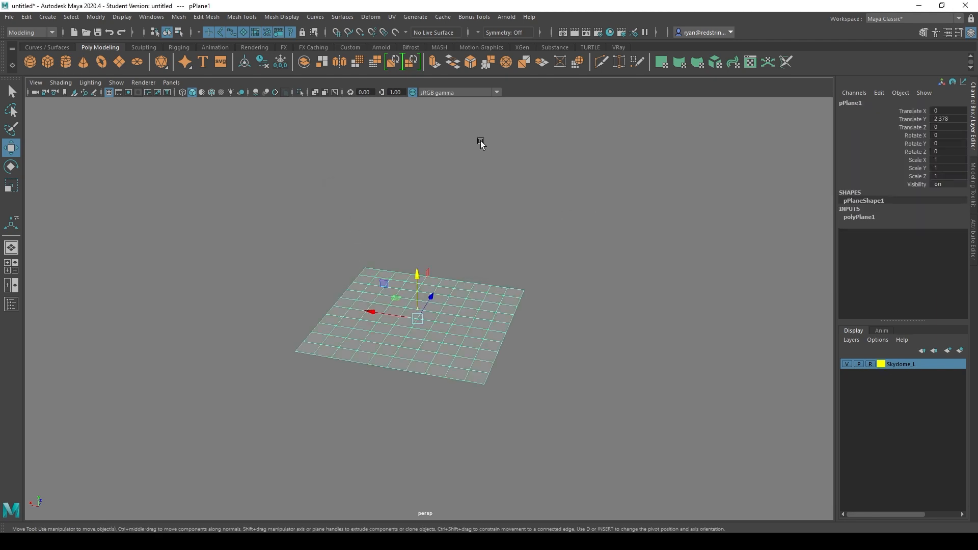
click(611, 32)
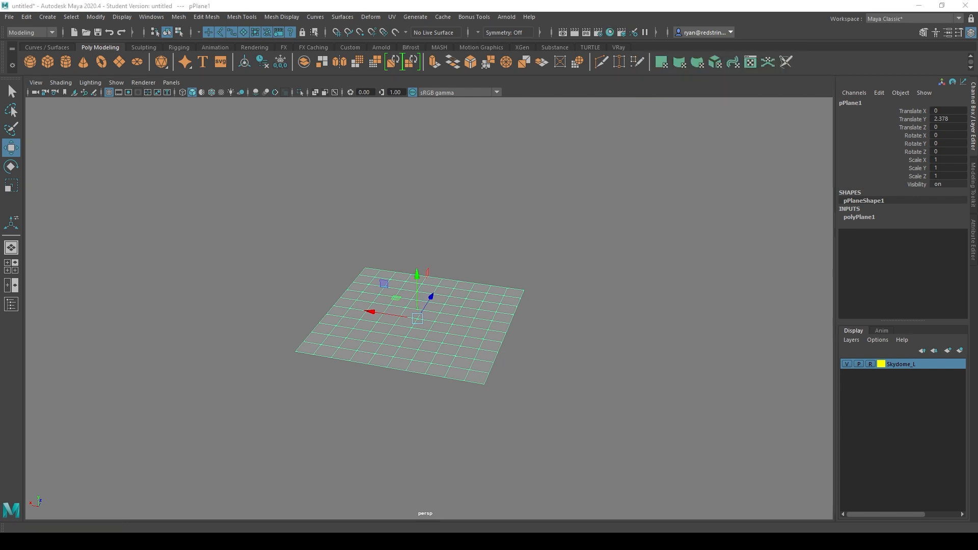
drag(723, 38, 542, 61)
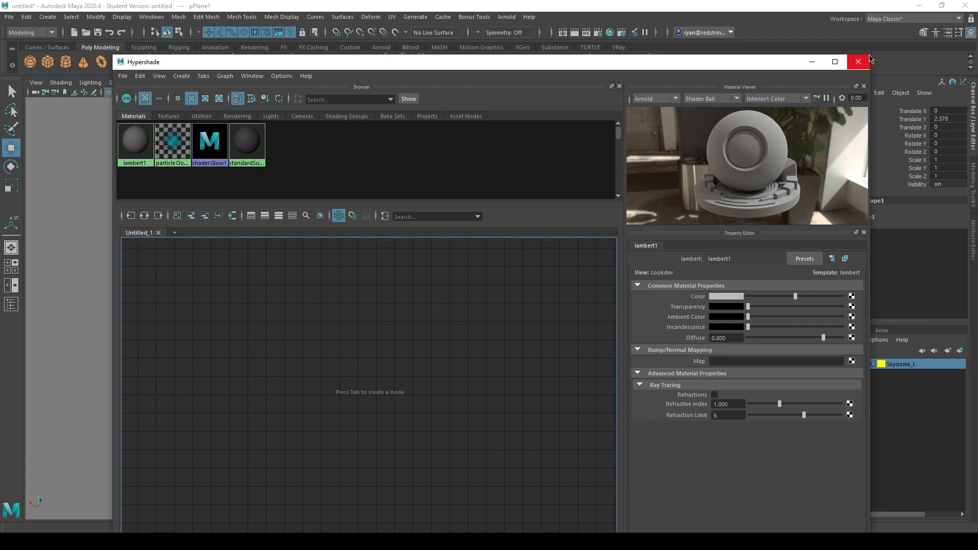
drag(871, 59, 703, 116)
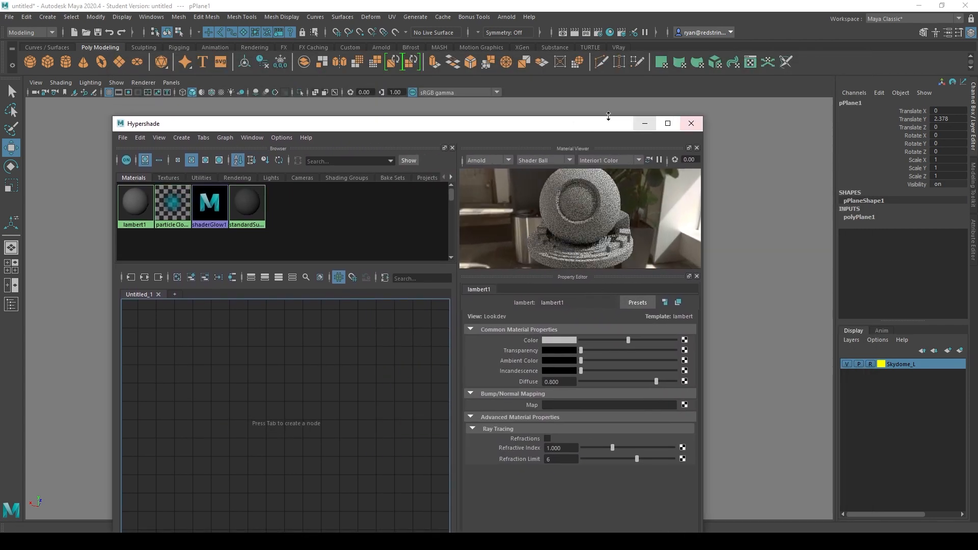
drag(393, 125, 590, 65)
click(482, 75)
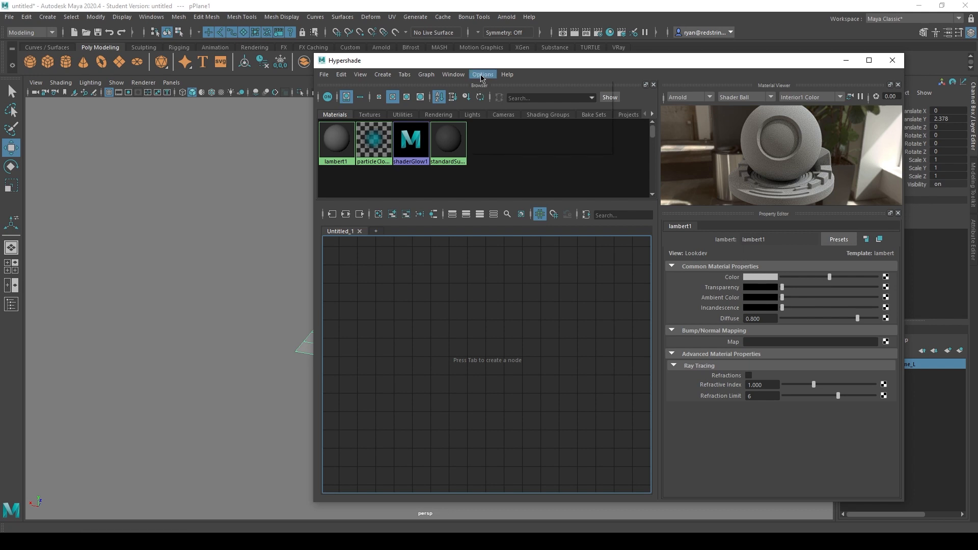
mouse_move(456, 75)
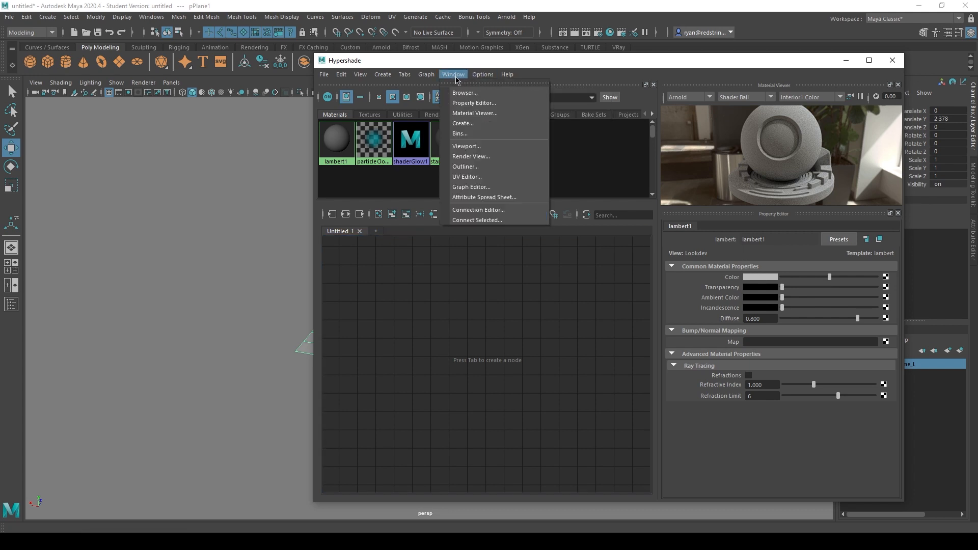
click(462, 124)
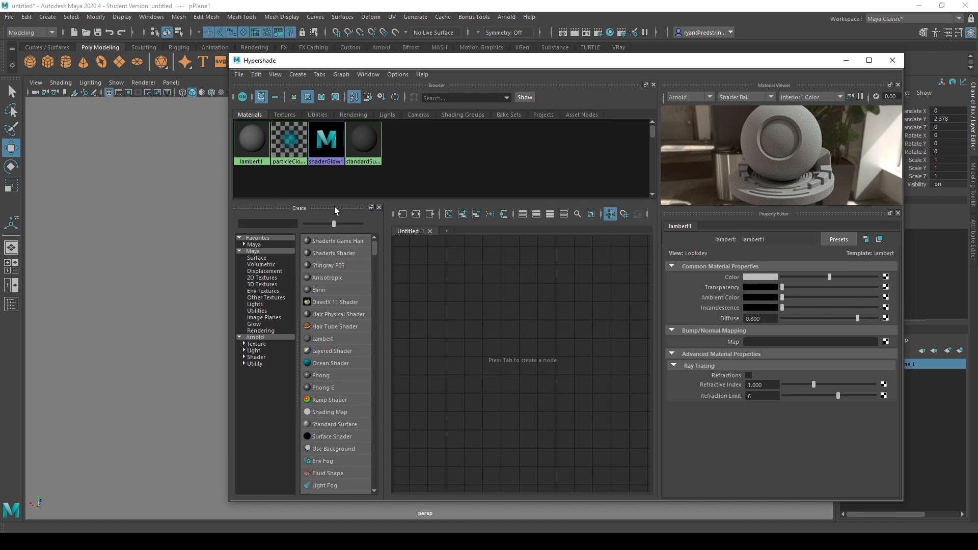
click(379, 208)
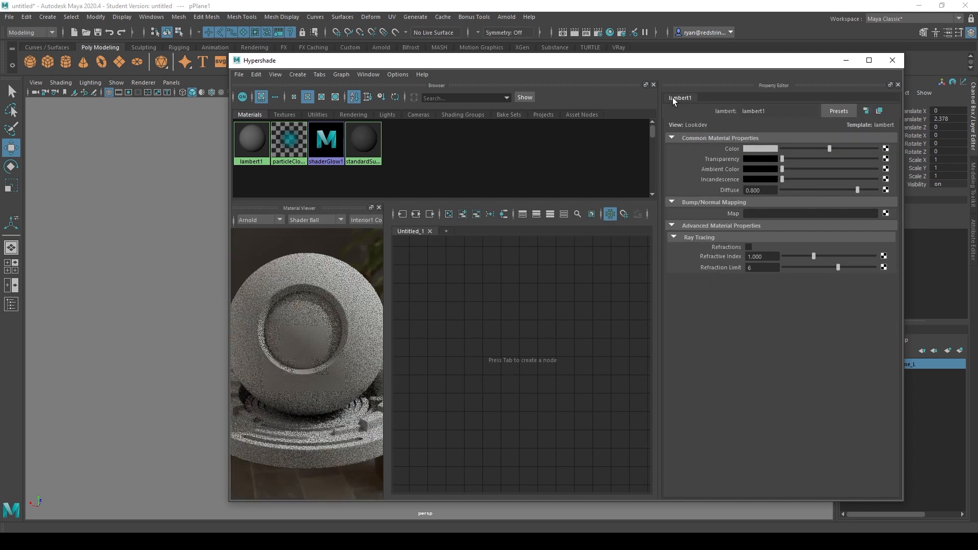
Dock the Property Editor and Browser in one column beside the full-height node work area, close the Material Viewer and reposition the Hypershade.
drag(672, 97, 328, 219)
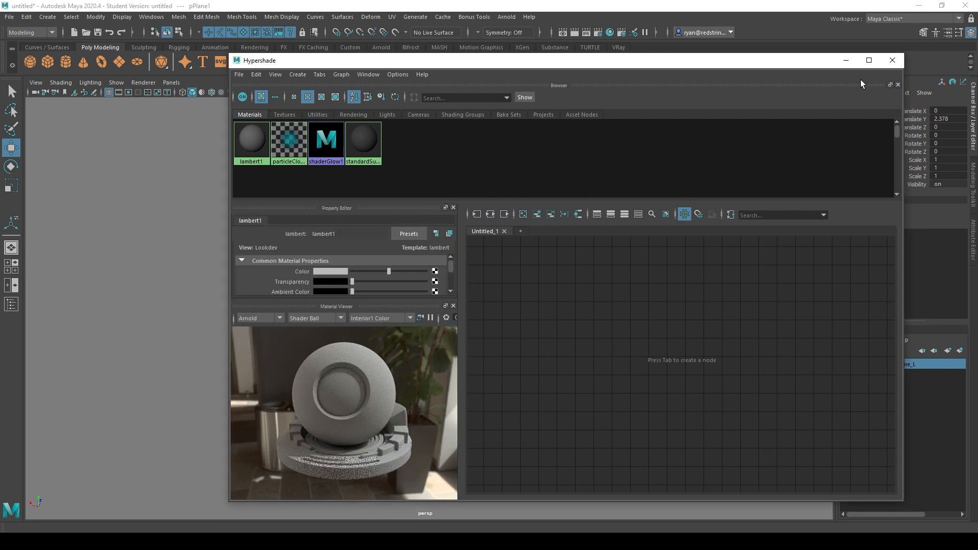
drag(858, 83, 389, 120)
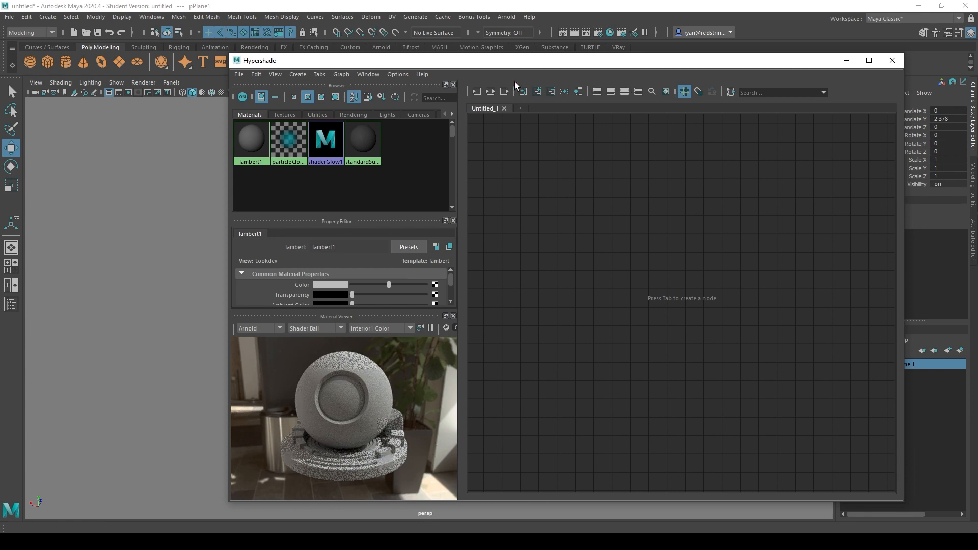
drag(515, 60, 505, 37)
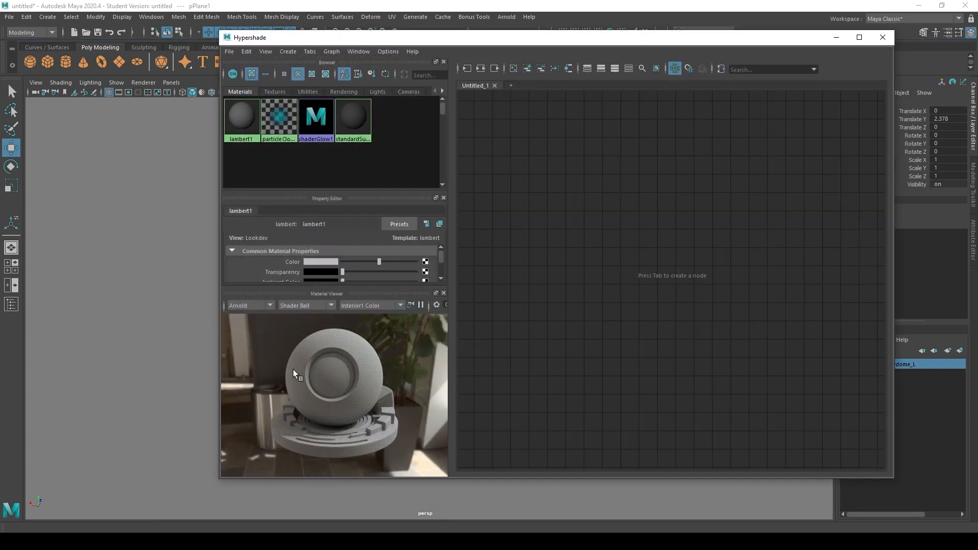
click(443, 293)
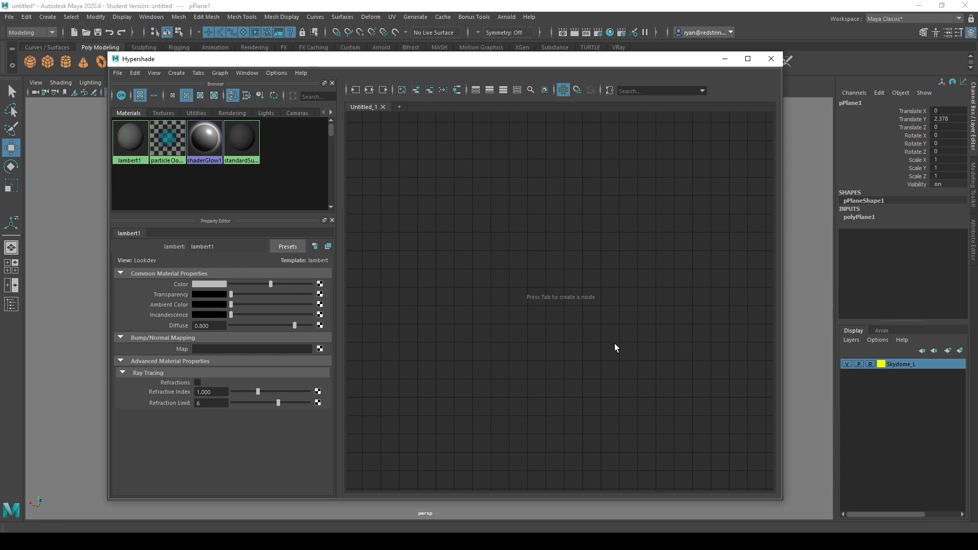
click(542, 208)
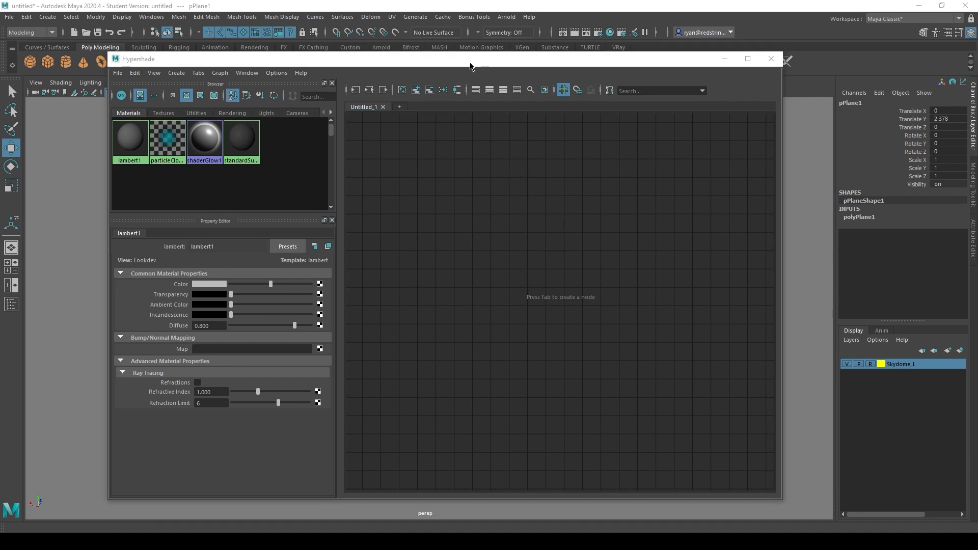
mouse_move(469, 60)
mouse_down()
mouse_move(497, 66)
mouse_move(460, 48)
mouse_up()
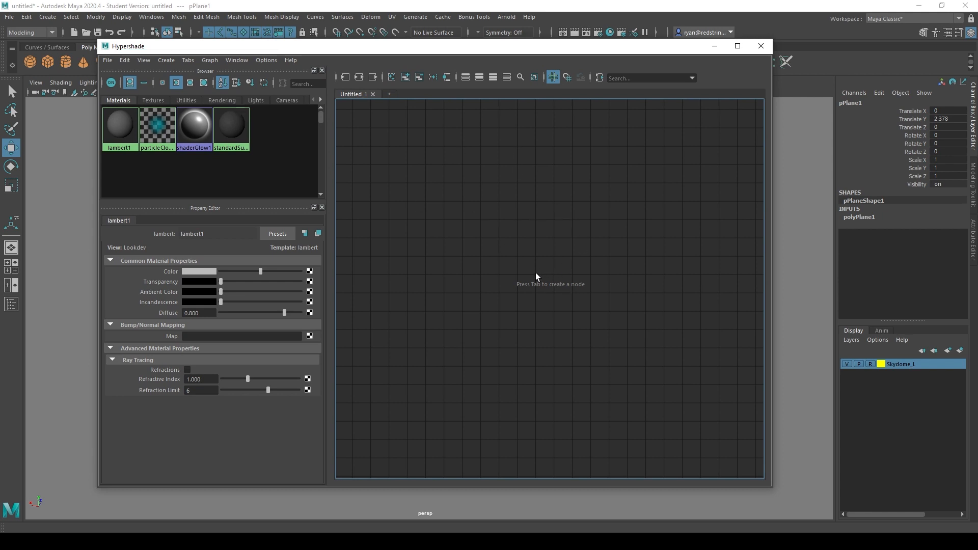
Create an aiStandardSurface material in the Hypershade work area and move it with its shading group to a clear spot.
key(Tab)
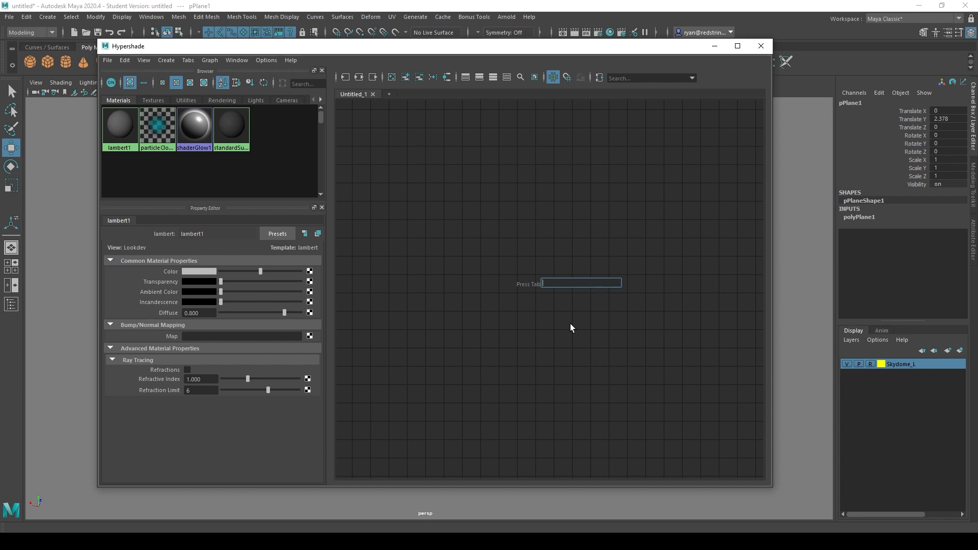
text(aistan)
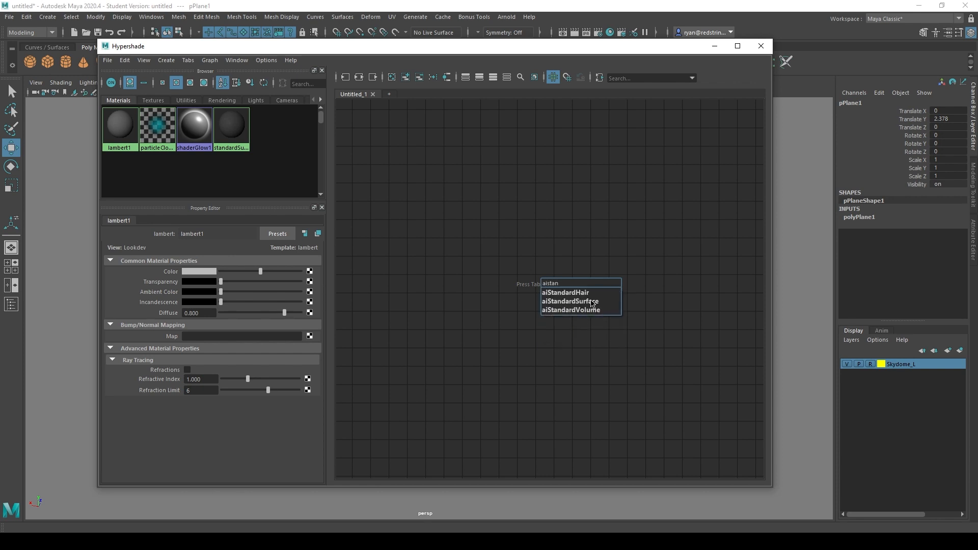
click(593, 301)
mouse_move(448, 193)
mouse_down()
mouse_move(601, 285)
mouse_move(642, 332)
mouse_up()
mouse_move(569, 287)
mouse_down()
mouse_move(586, 144)
mouse_move(586, 152)
mouse_up()
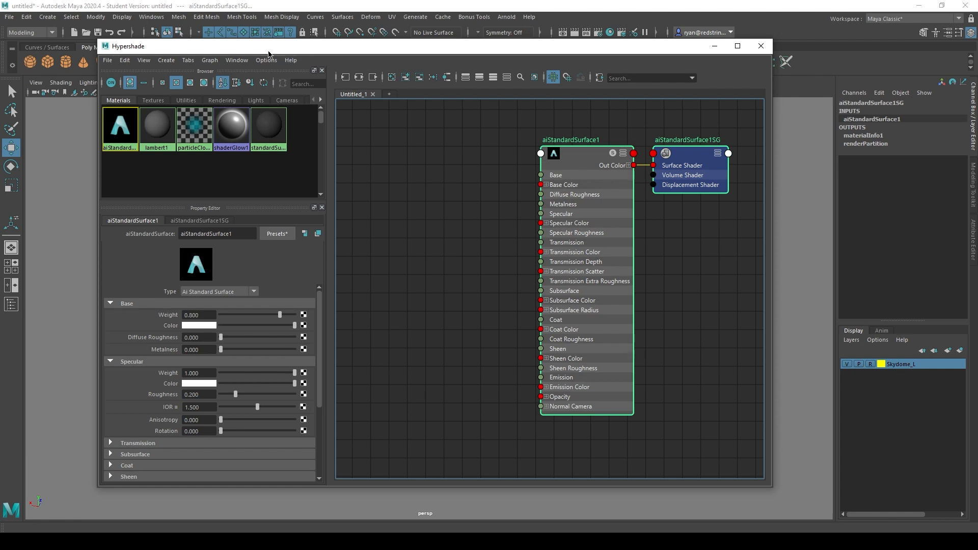
Assign the new aiStandardSurface material to the plane, moving the Hypershade aside to reach the plane.
drag(269, 54, 572, 51)
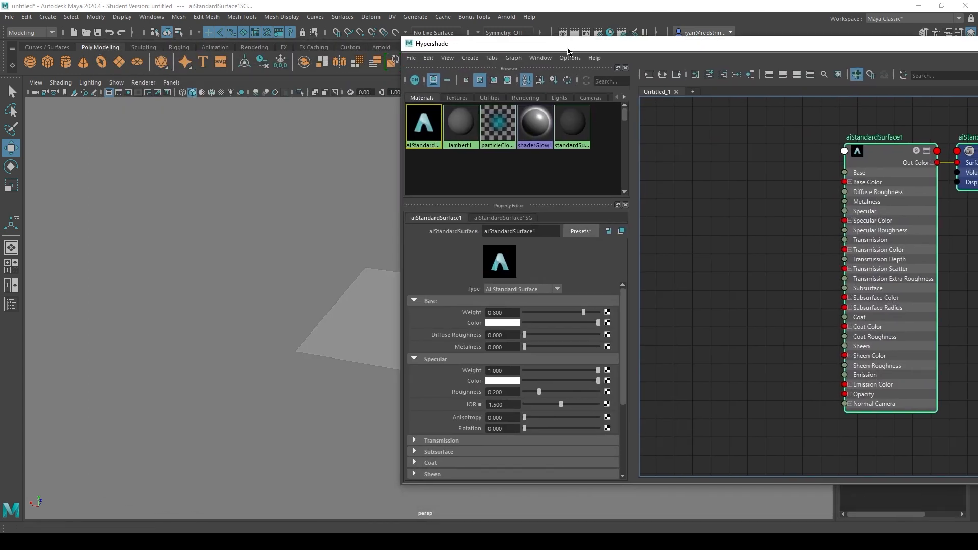
click(362, 326)
right_click(433, 130)
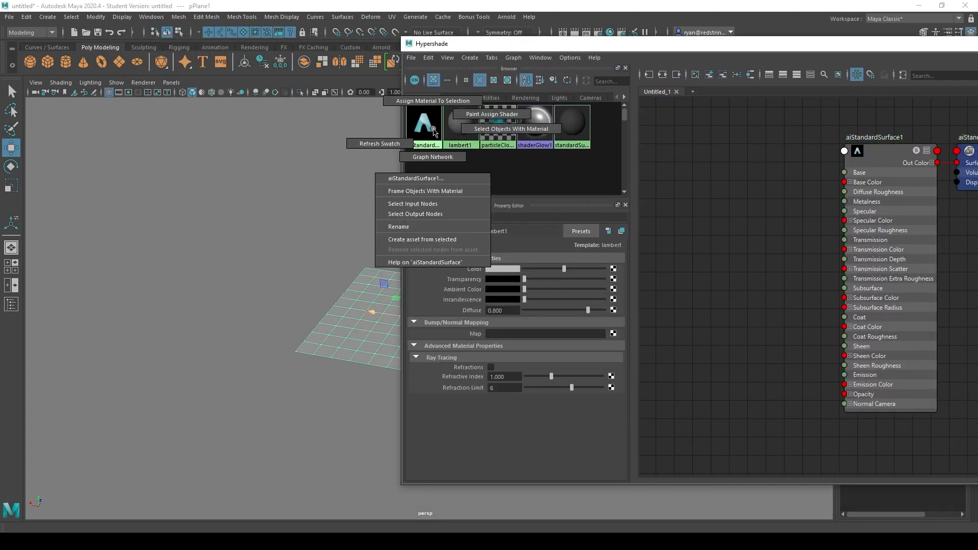
right_drag(434, 130, 433, 101)
drag(654, 47, 371, 56)
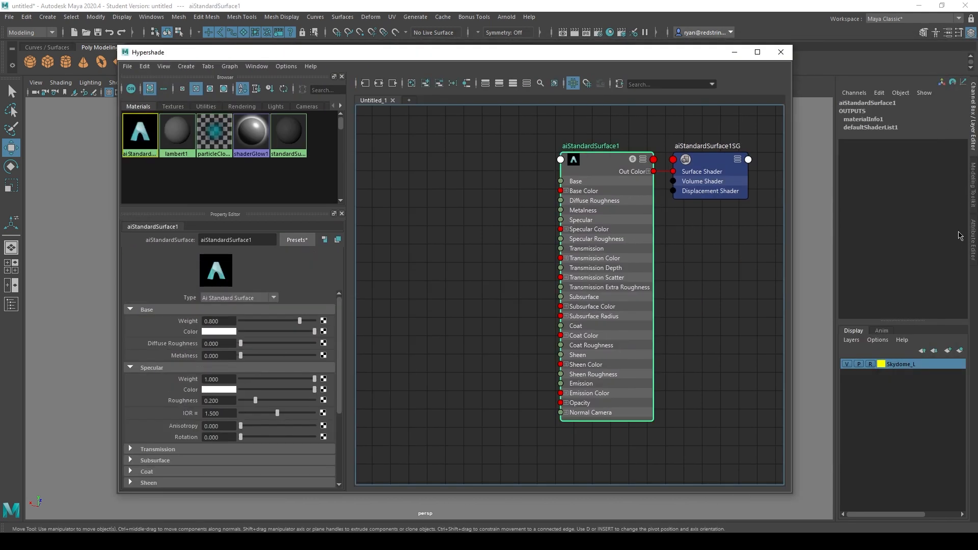
Show the aiStandardSurface material in the Attribute Editor and set its base weight to 1.000.
click(973, 247)
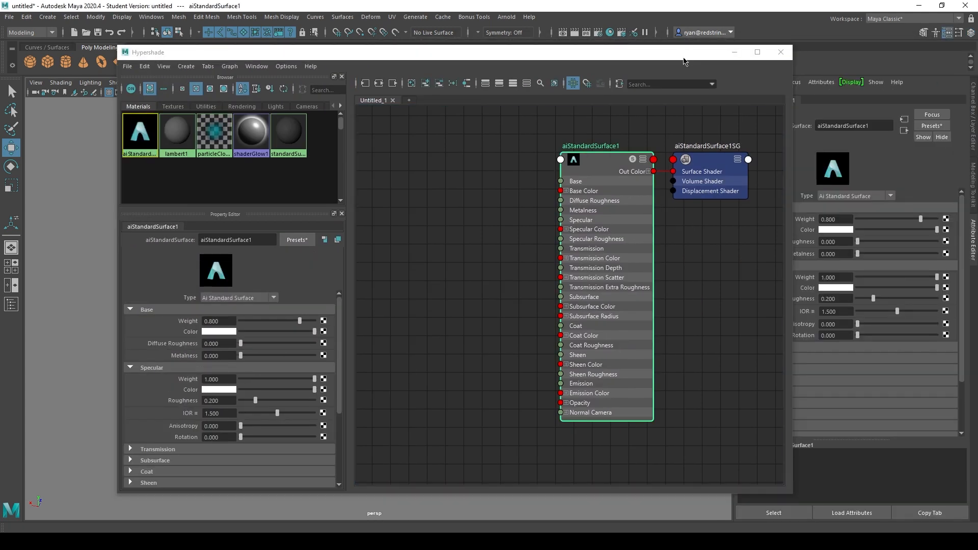
drag(685, 56, 618, 57)
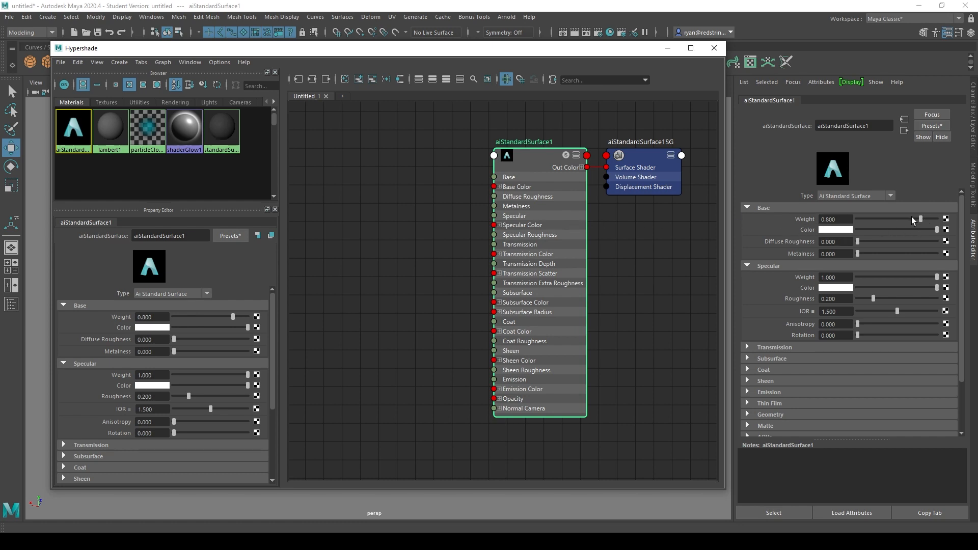
drag(928, 220, 942, 220)
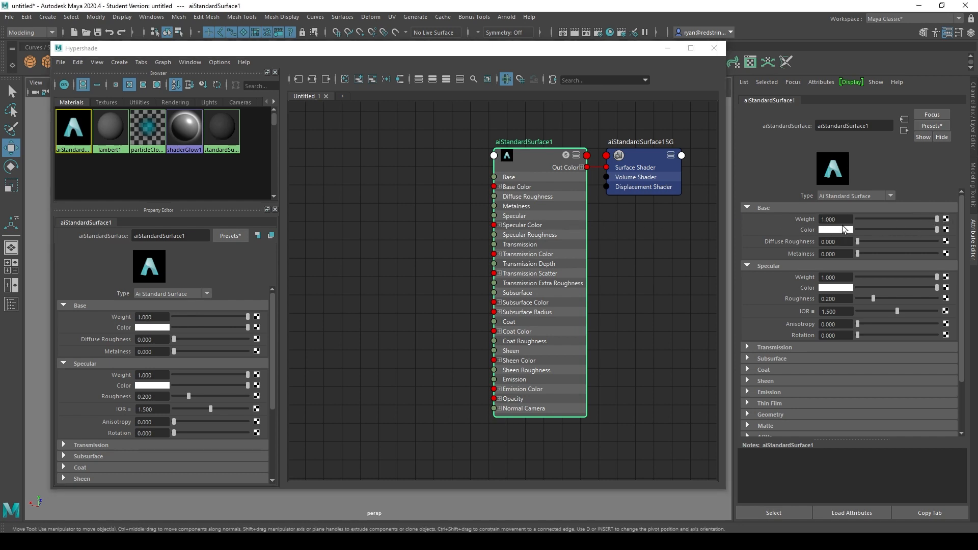
Uncover the viewport, frame the plane closely in the perspective view and render the current frame with Arnold.
drag(482, 51, 478, 392)
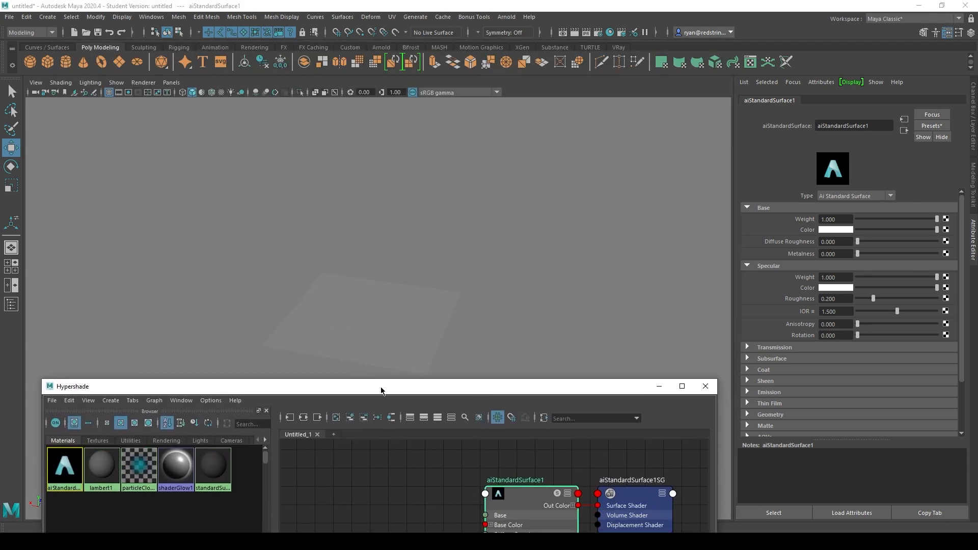
drag(381, 391, 588, 88)
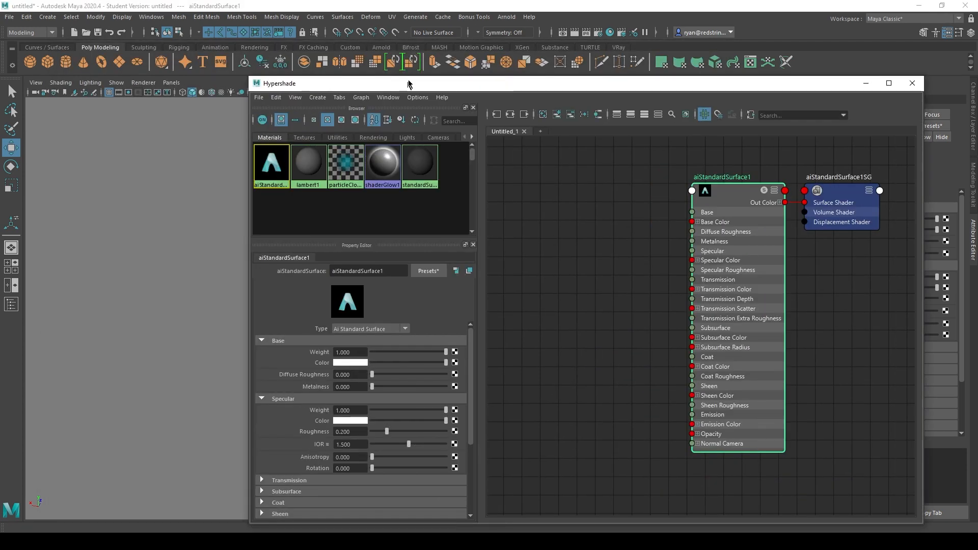
drag(409, 84, 376, 384)
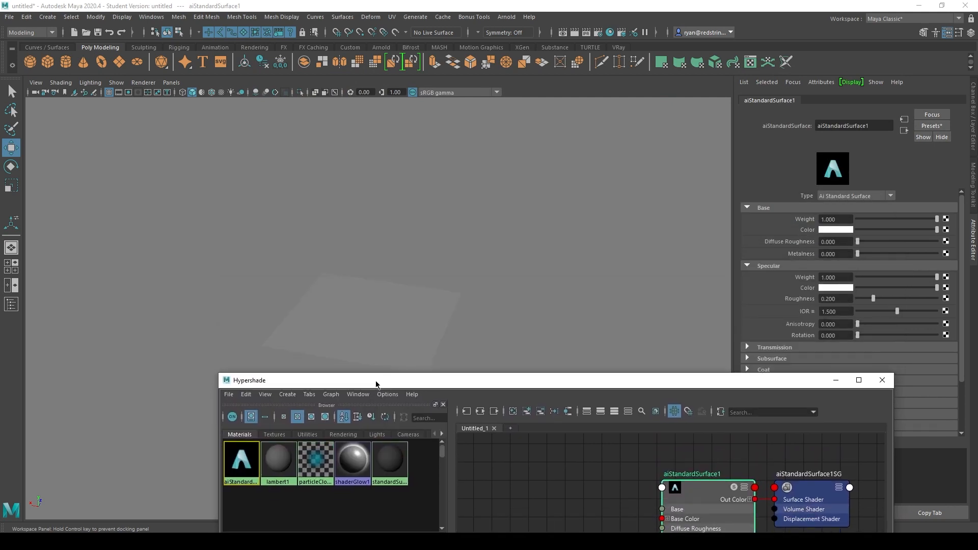
alt+middle_drag(380, 286, 378, 216)
alt+right_drag(318, 241, 461, 304)
alt+middle_drag(429, 200, 433, 227)
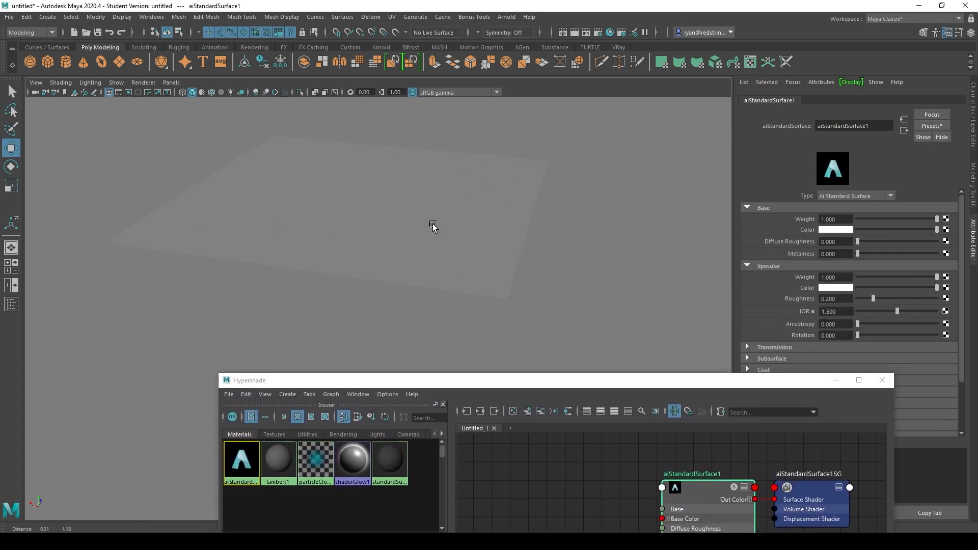
alt+right_drag(433, 228, 456, 323)
click(579, 32)
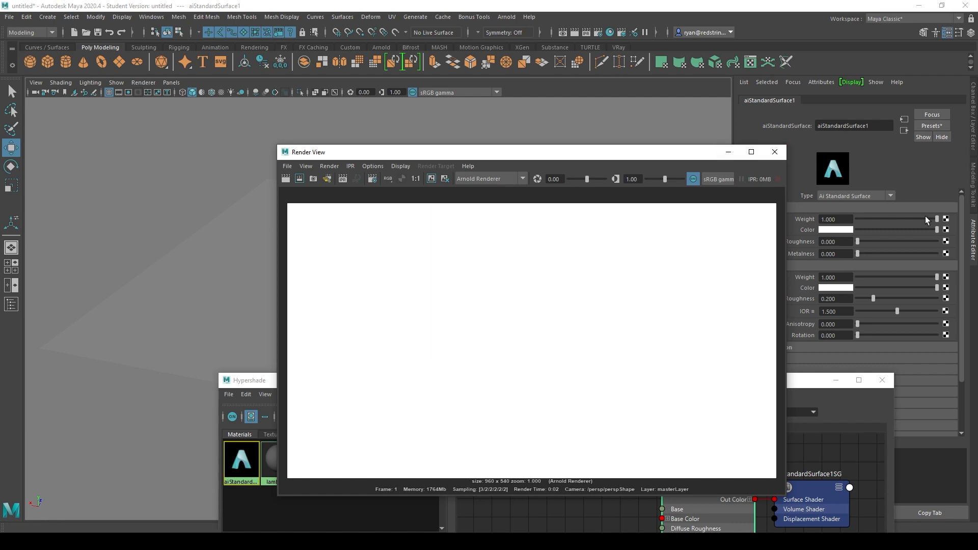
Try a light grey base colour on the material in a fresh render, close the Render View and reset the colour to white.
click(916, 228)
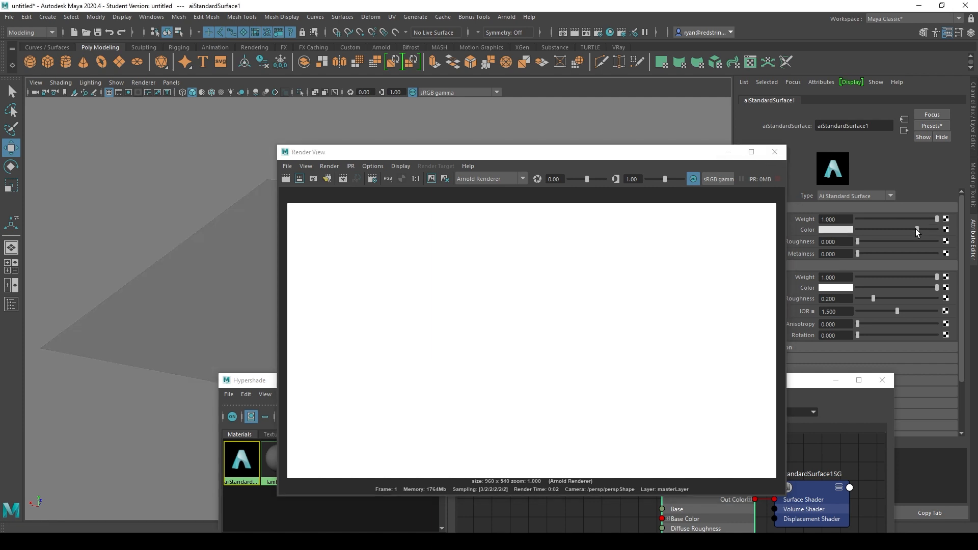
drag(912, 230, 920, 230)
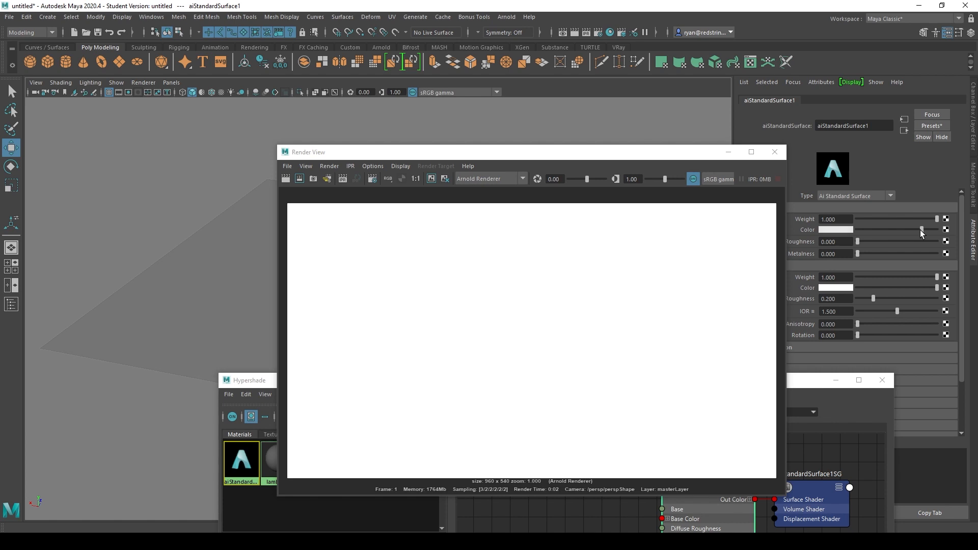
click(299, 178)
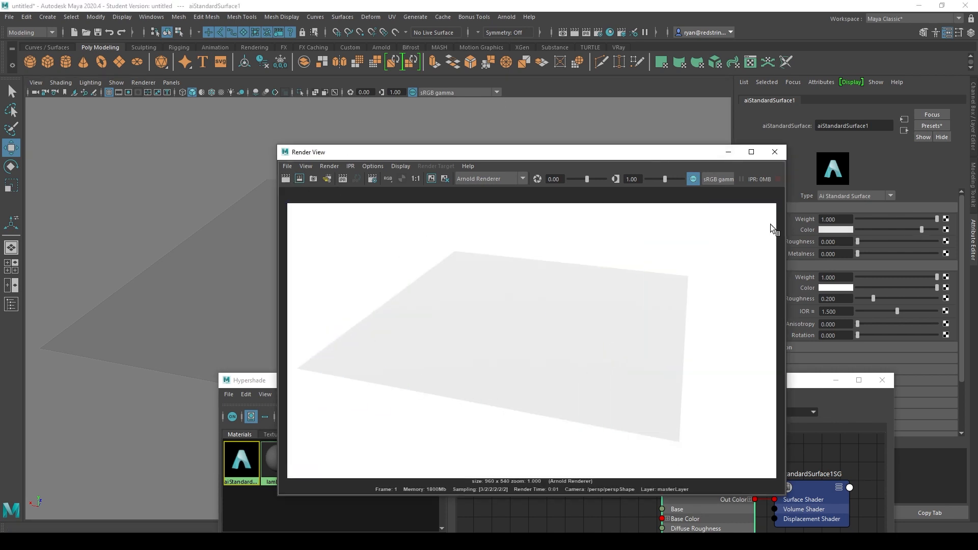
drag(454, 152, 351, 43)
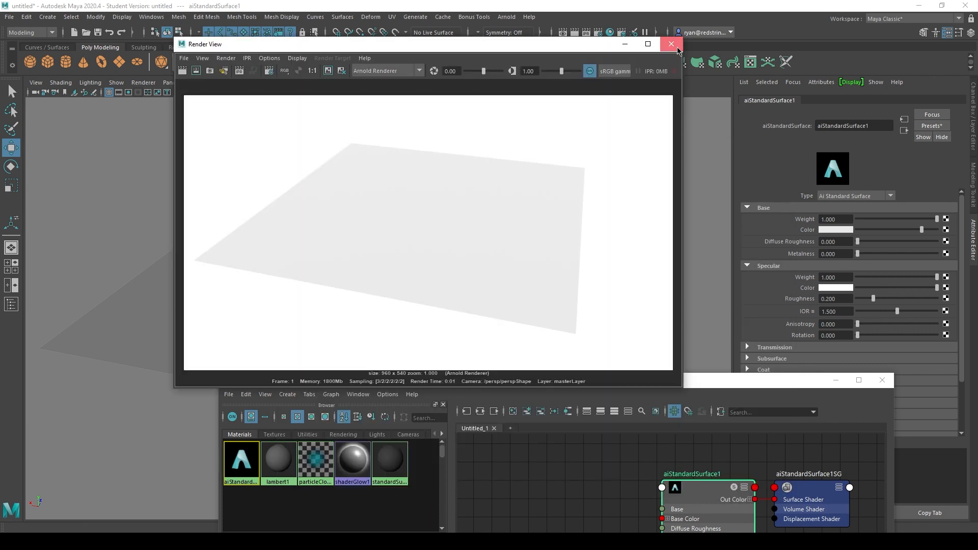
click(672, 43)
drag(923, 230, 937, 231)
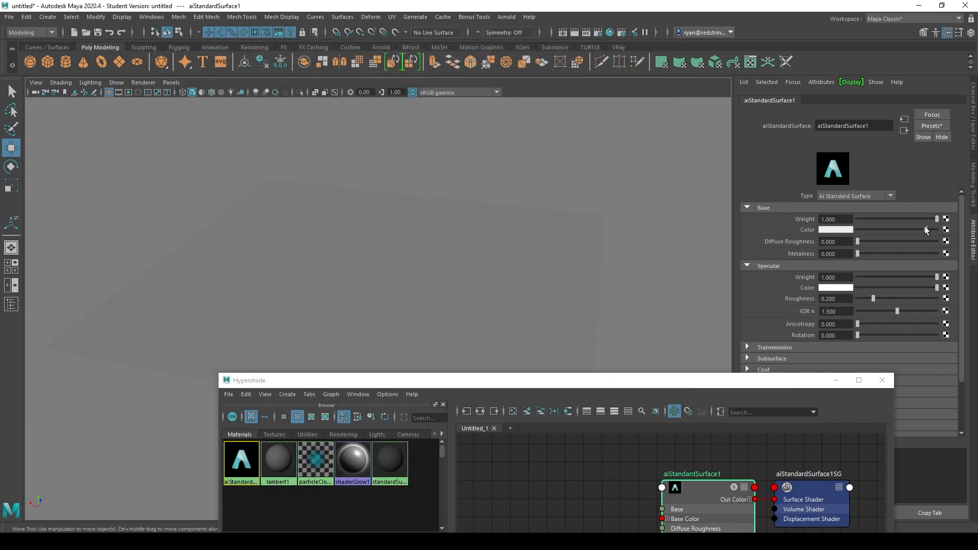
Maximize the Hypershade and examine the texture files in the Gold Space Sail 4k folder, moving the folder window out of the way.
drag(536, 371, 446, 120)
click(780, 111)
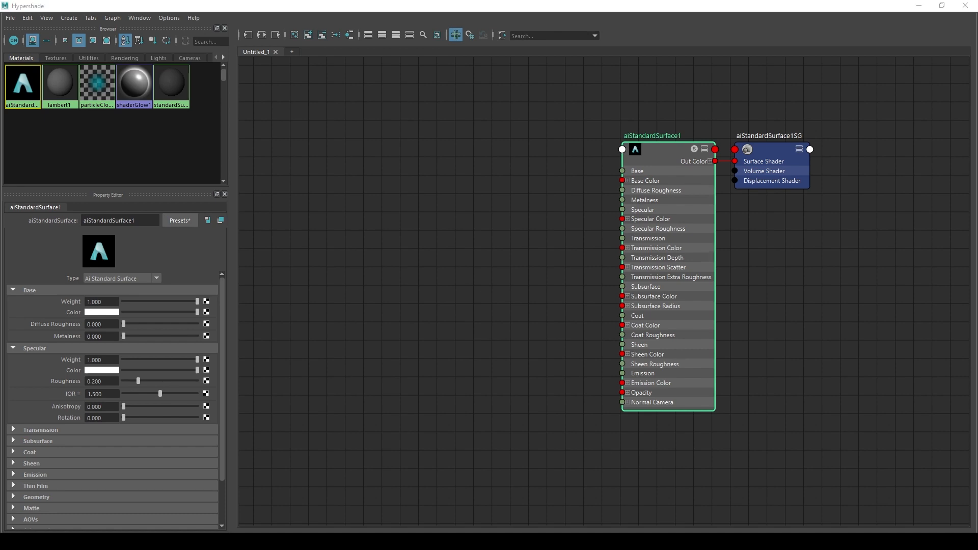
drag(977, 82, 653, 114)
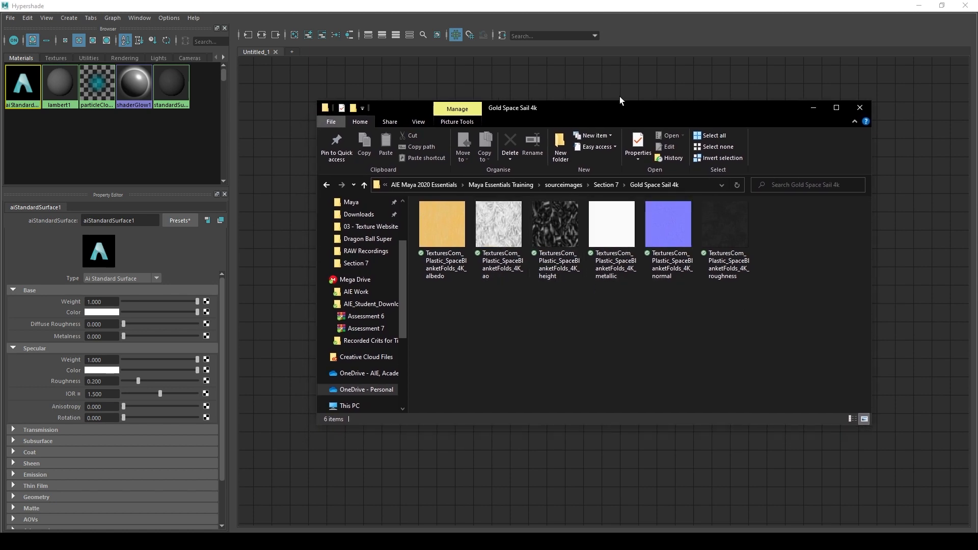
drag(567, 108, 977, 176)
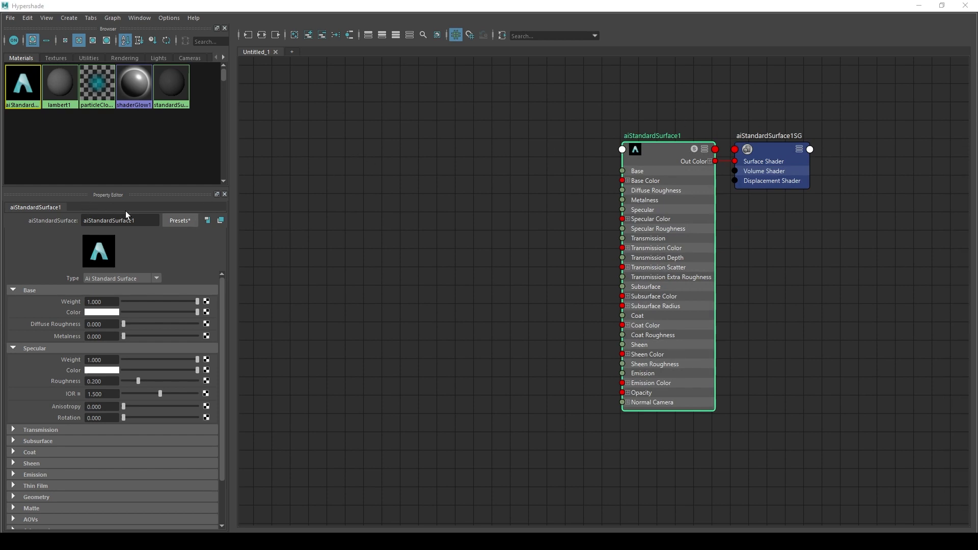
Rename the aiStandardSurface material to Gold_Space_Sail_mat, inspect its shading group and reselect the material node.
double_click(144, 220)
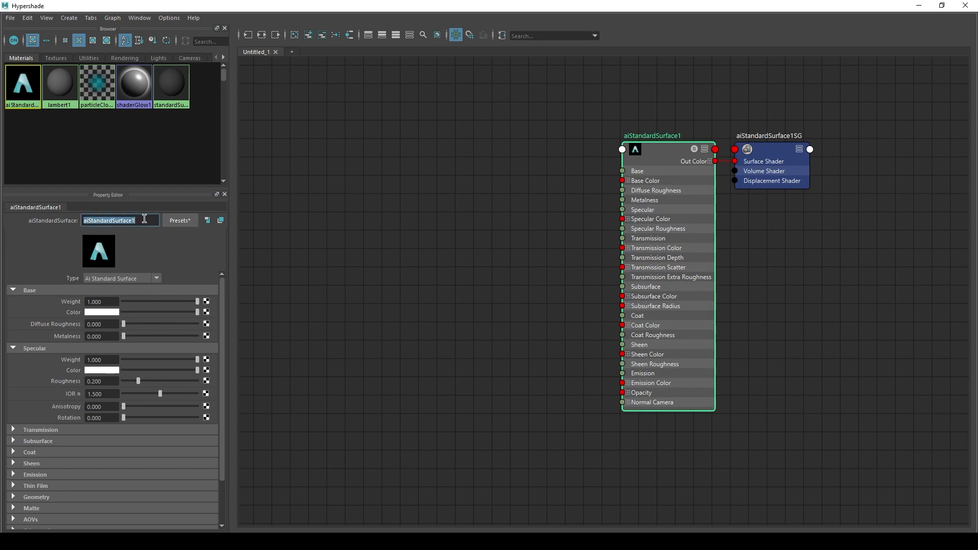
text(Gold_Space_Sail_mat)
key(Return)
click(782, 141)
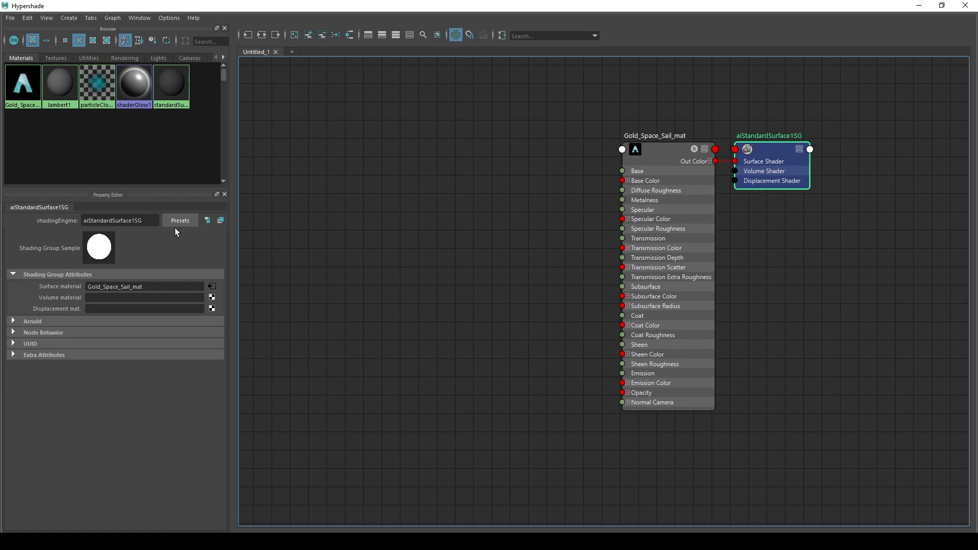
click(672, 154)
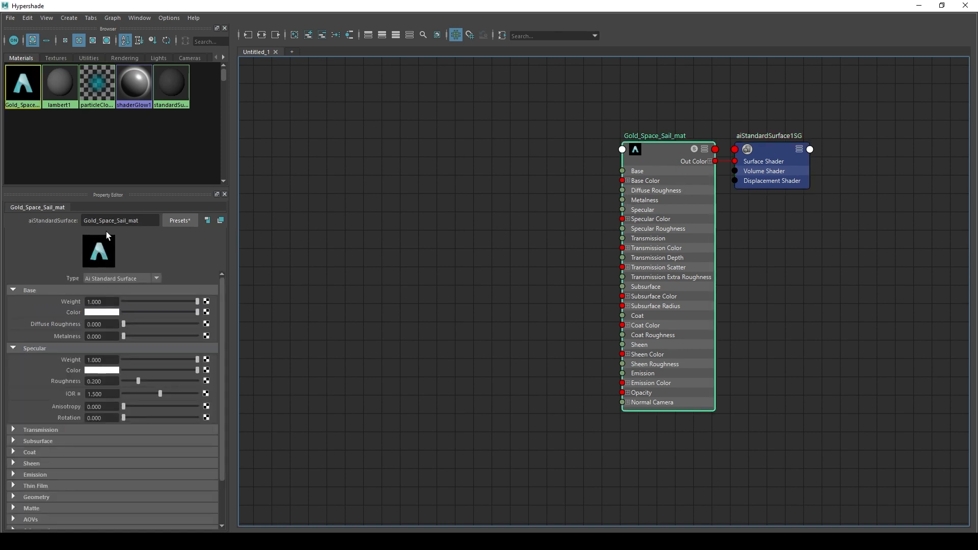
Rename the material's shading group to Gold_Space_Sail, reusing the material's name without the _mat suffix.
double_click(137, 220)
key(ctrl+c)
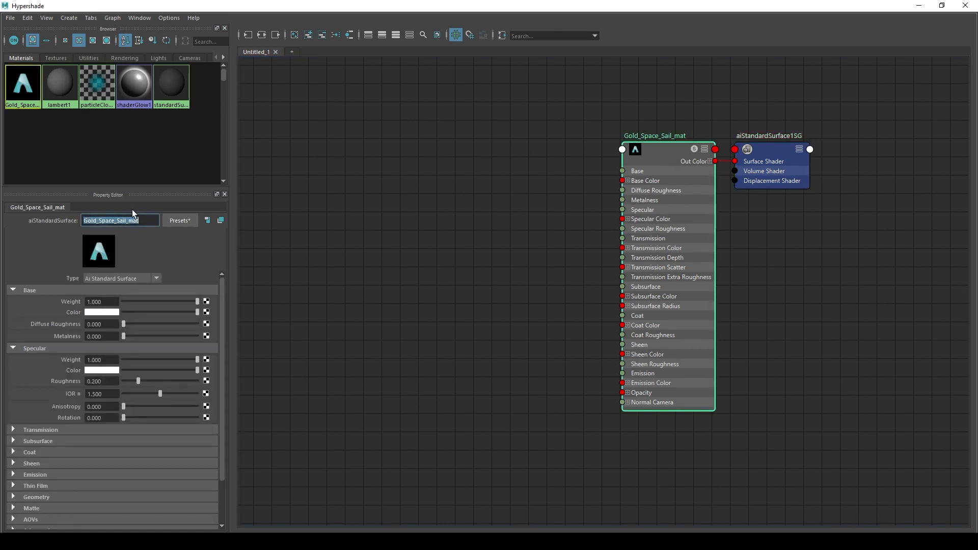
click(779, 161)
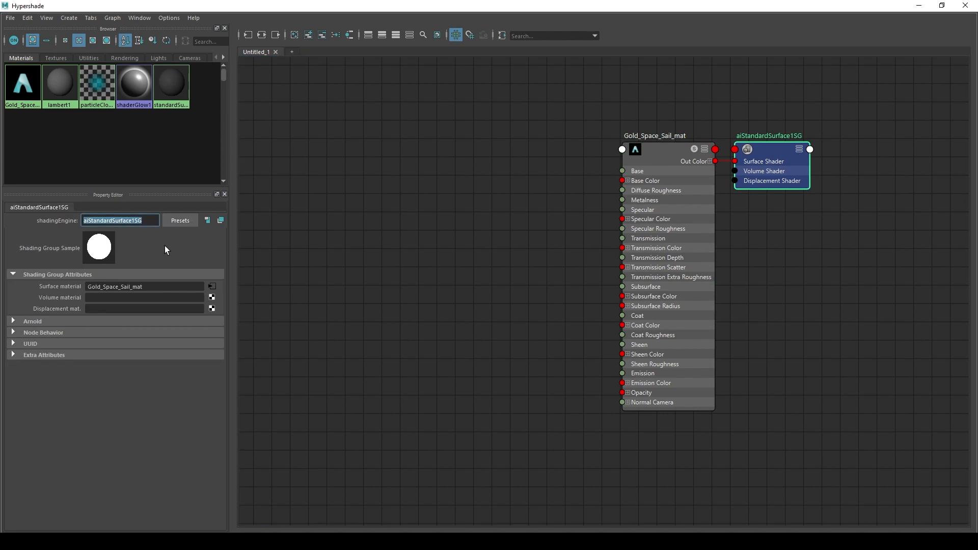
key(ctrl+v)
key(shift+Left)
key(shift+Left)
key(shift+Left)
key(BackSpace)
key(BackSpace)
key(Return)
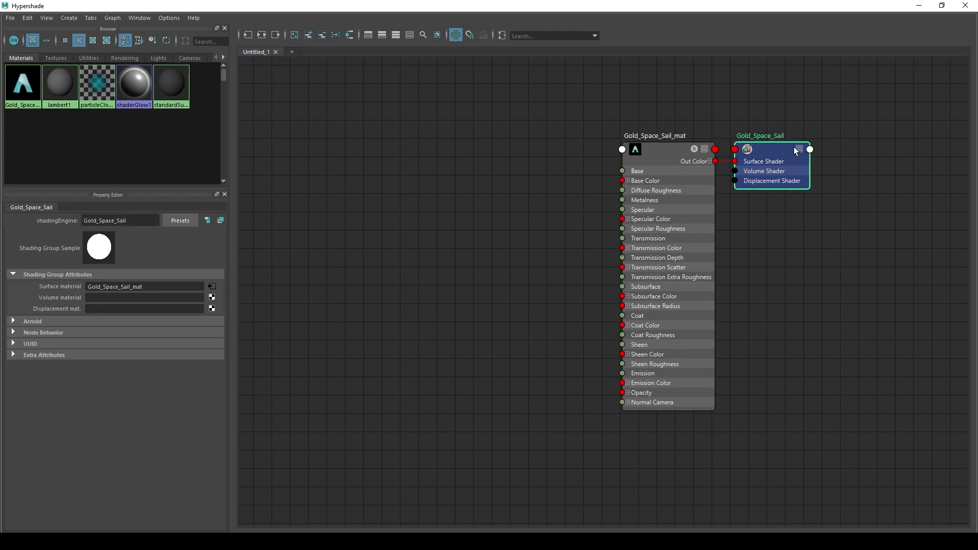
Bring TexturesCom_Plastic_SpaceBlanketFolds_4K_albedo.tif into the graph and place its file and place2dTexture nodes beside the material with some space between.
click(519, 133)
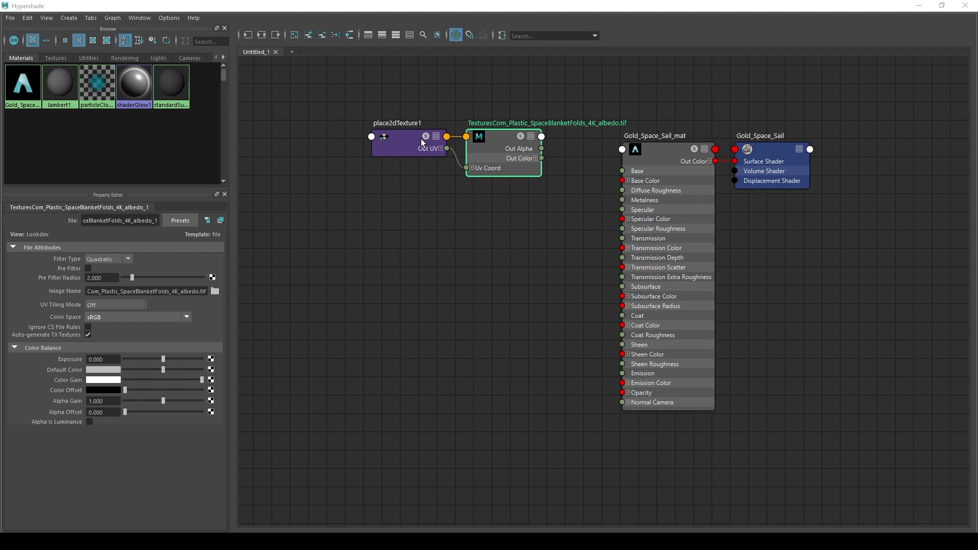
drag(402, 139, 404, 145)
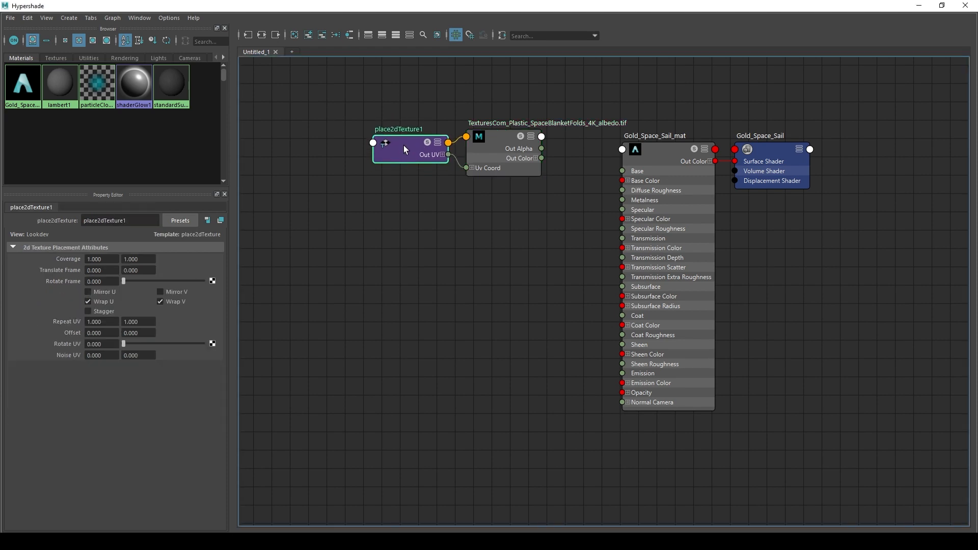
shift+click(491, 146)
drag(490, 147, 430, 145)
Preview the albedo texture in the Material Viewer, moving the viewer clear of the texture nodes, and close it.
click(140, 18)
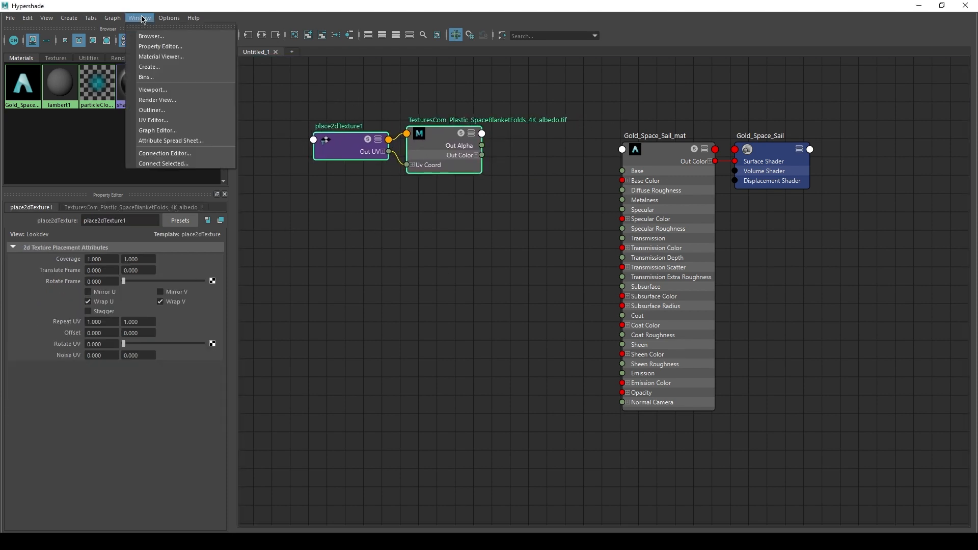
click(161, 56)
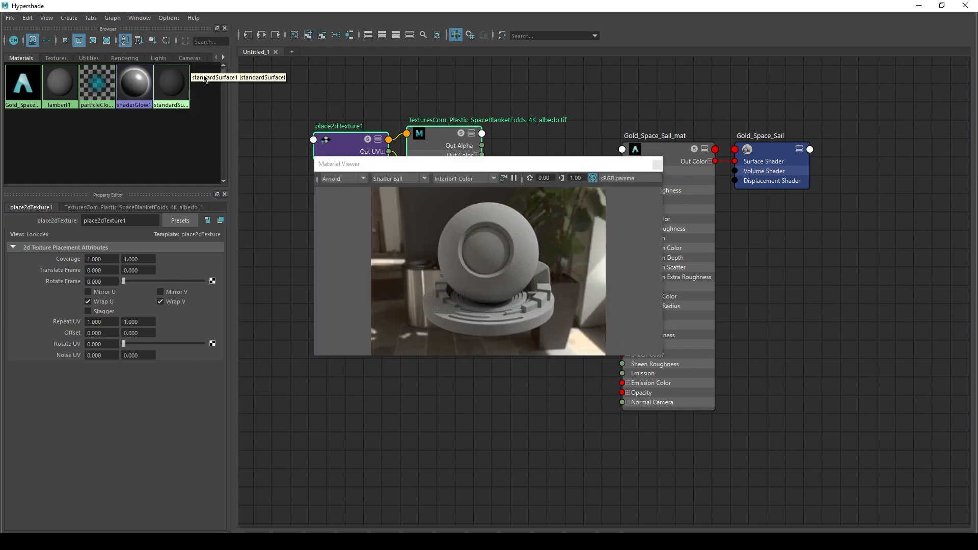
click(435, 135)
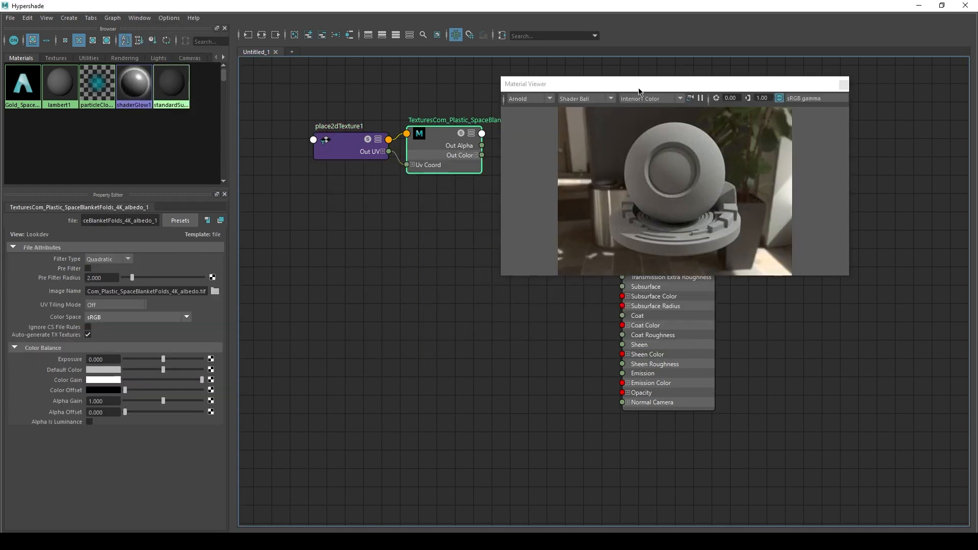
drag(637, 84, 701, 82)
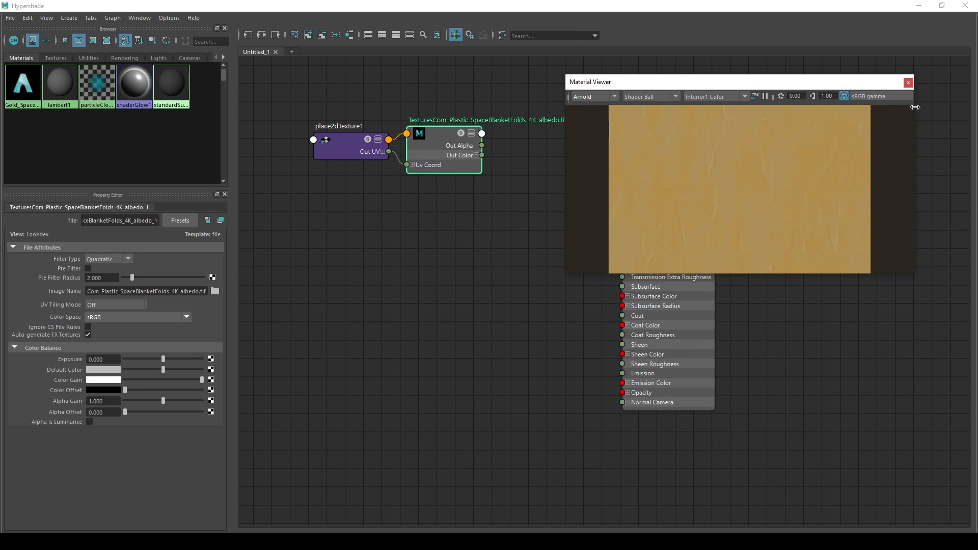
click(908, 82)
Connect the albedo texture's Out Color to the material's Base Color and turn on textured display in the viewport, returning to the maximized Hypershade.
drag(327, 106, 429, 187)
drag(432, 149, 635, 179)
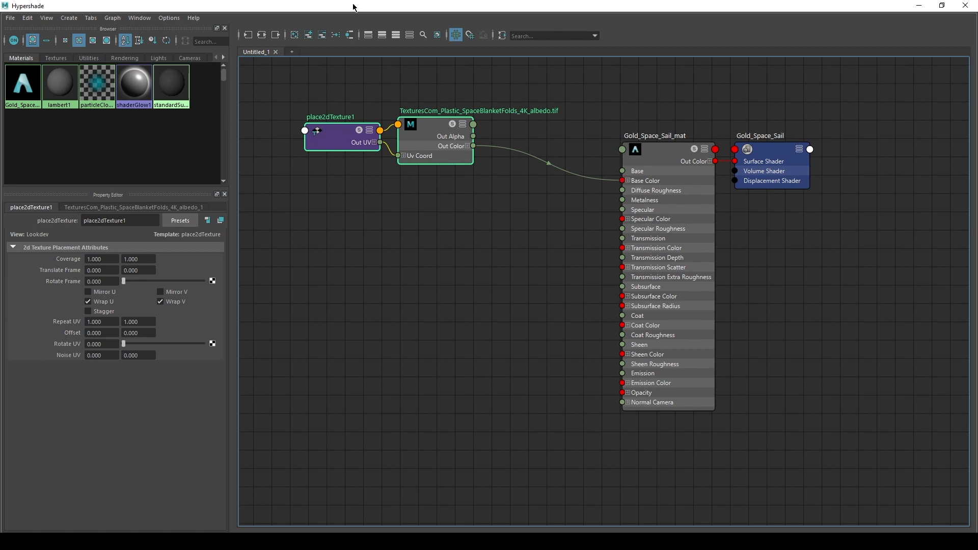
drag(354, 7, 666, 181)
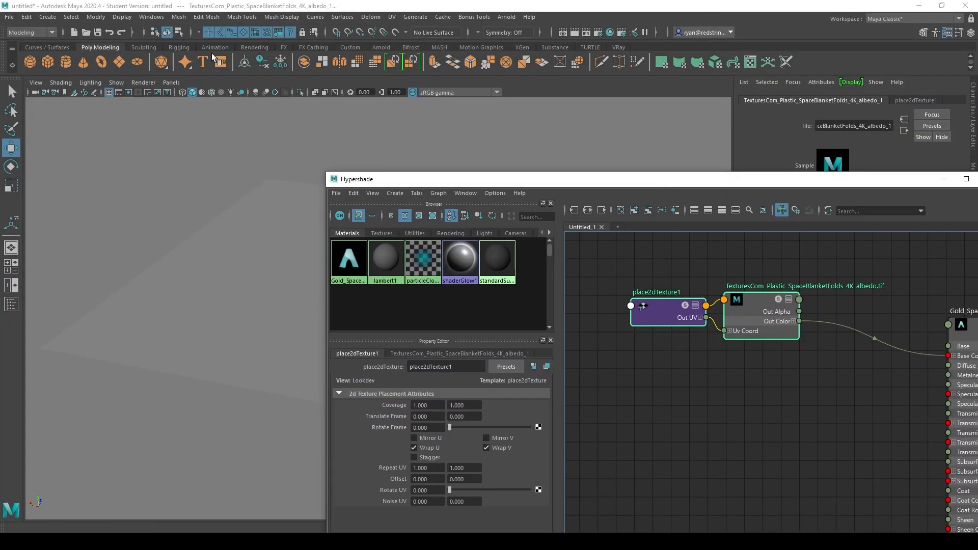
click(221, 92)
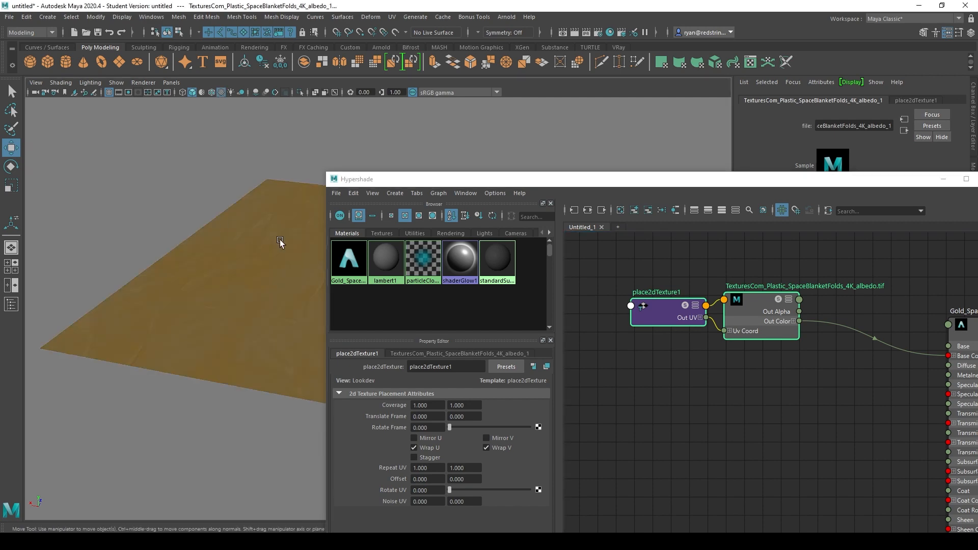
drag(426, 182, 479, 1)
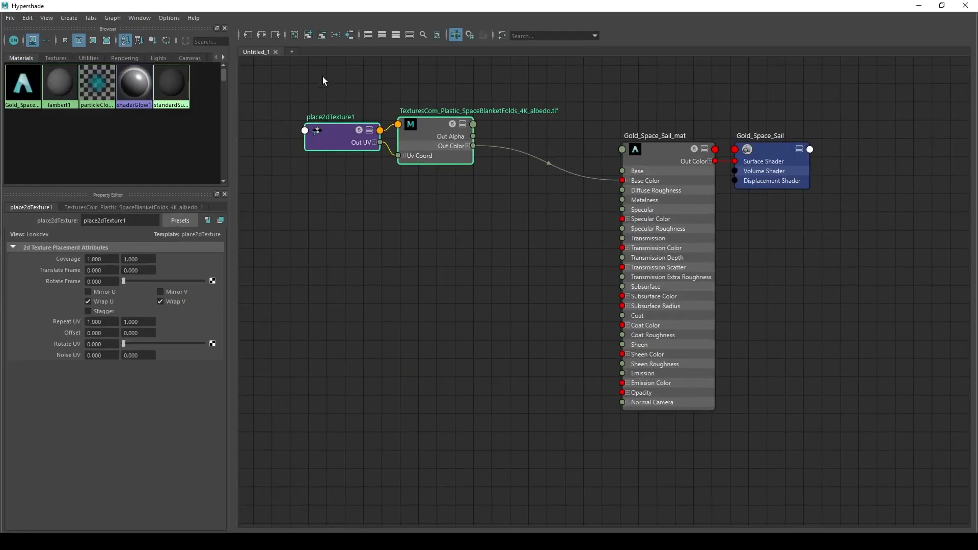
Rename the albedo file node to SpaceBlanket_albedo_file.
click(398, 230)
click(432, 143)
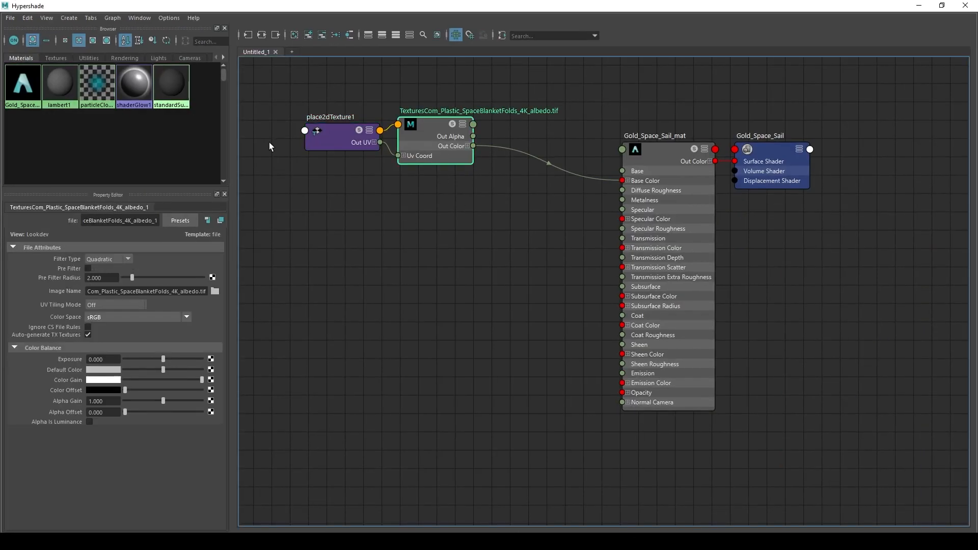
double_click(146, 219)
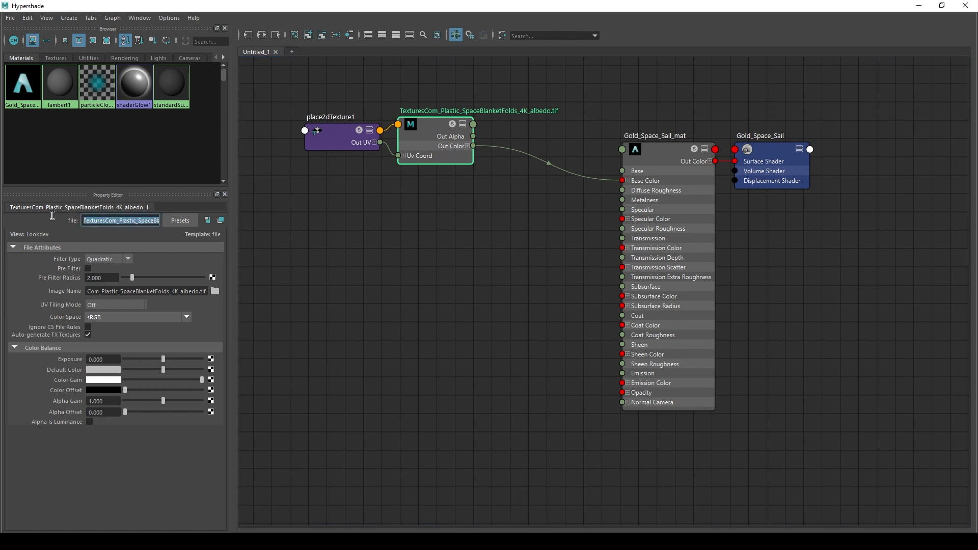
click(111, 220)
drag(138, 223, 11, 217)
key(BackSpace)
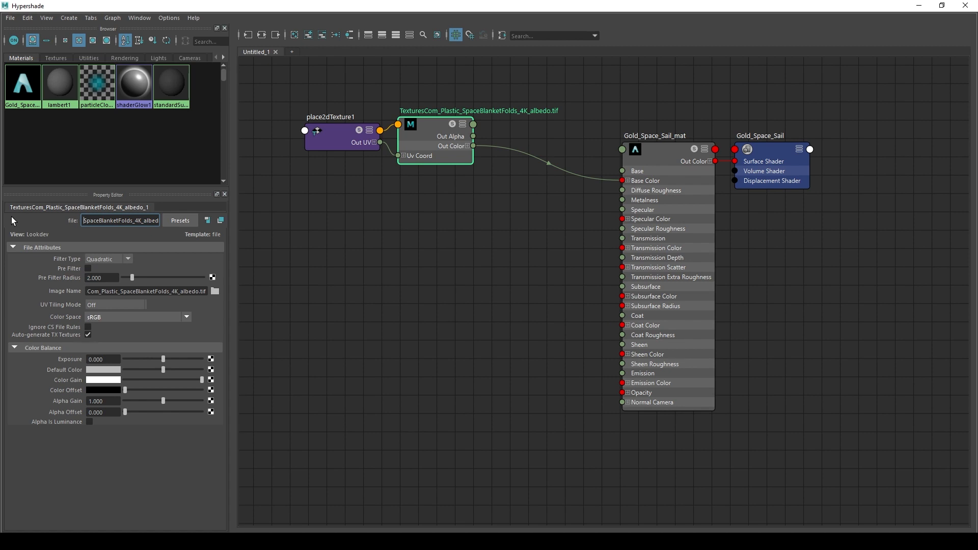
key(Right)
key(Right)
key(Delete)
key(Delete)
key(Delete)
key(Delete)
key(Delete)
key(Delete)
key(Delete)
key(Delete)
key(BackSpace)
key(BackSpace)
key(BackSpace)
text(o_file)
key(Return)
Set the albedo file node's Filter Type to Off.
click(94, 260)
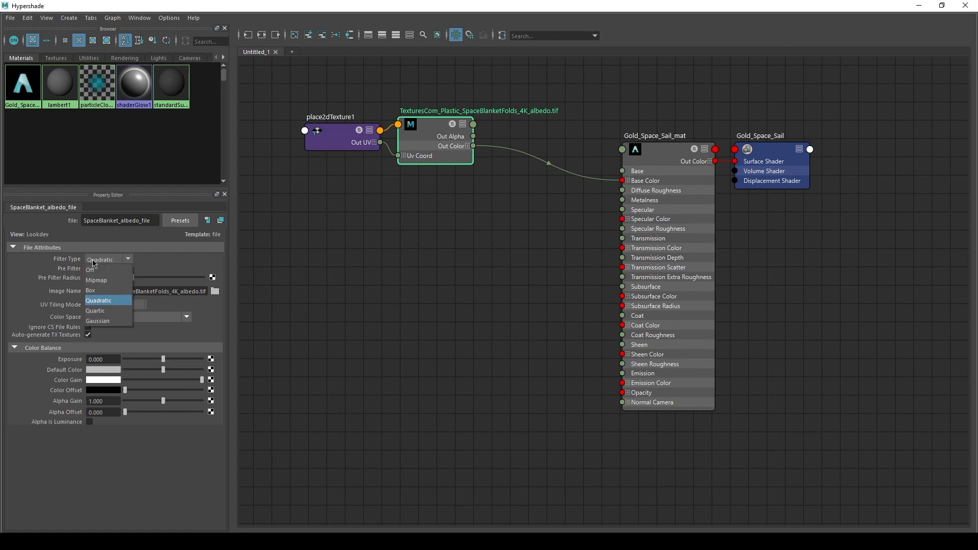
click(145, 263)
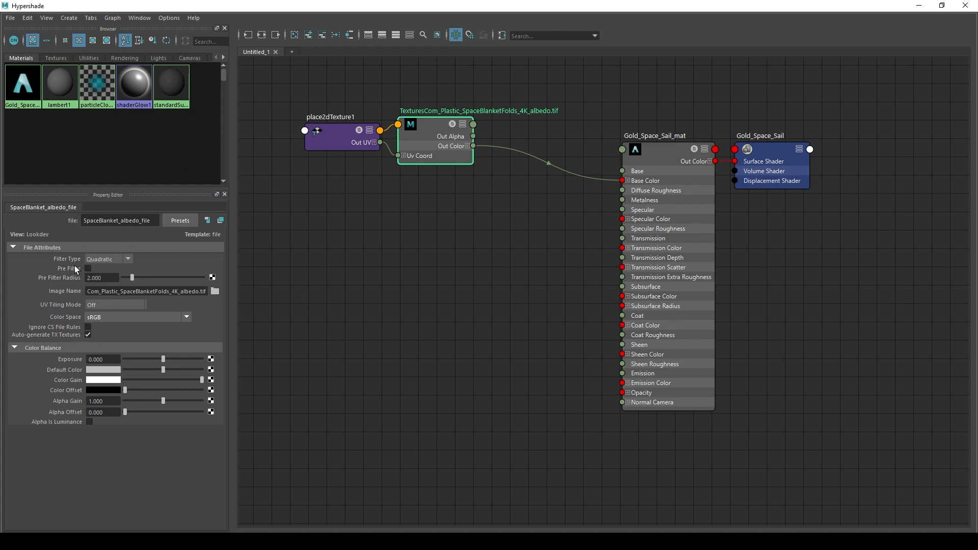
click(97, 261)
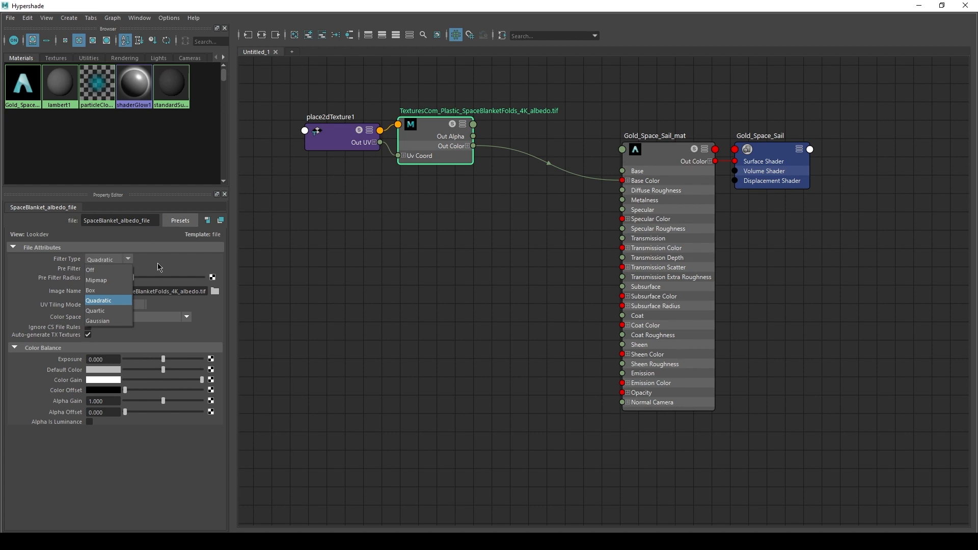
click(119, 271)
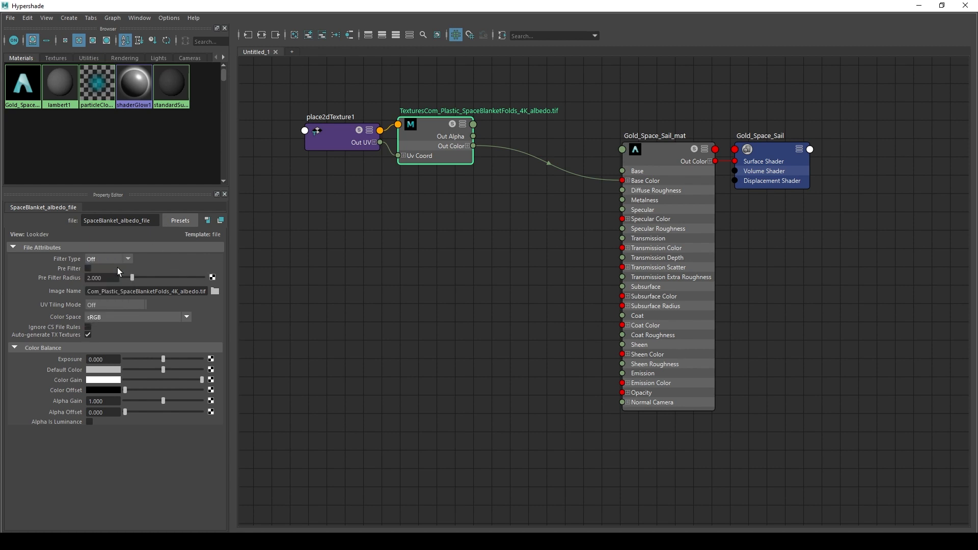
Rename the albedo texture's place2dTexture node to SpaceBlanket_albedo_place2d and move it slightly away from the file node.
drag(262, 82, 417, 159)
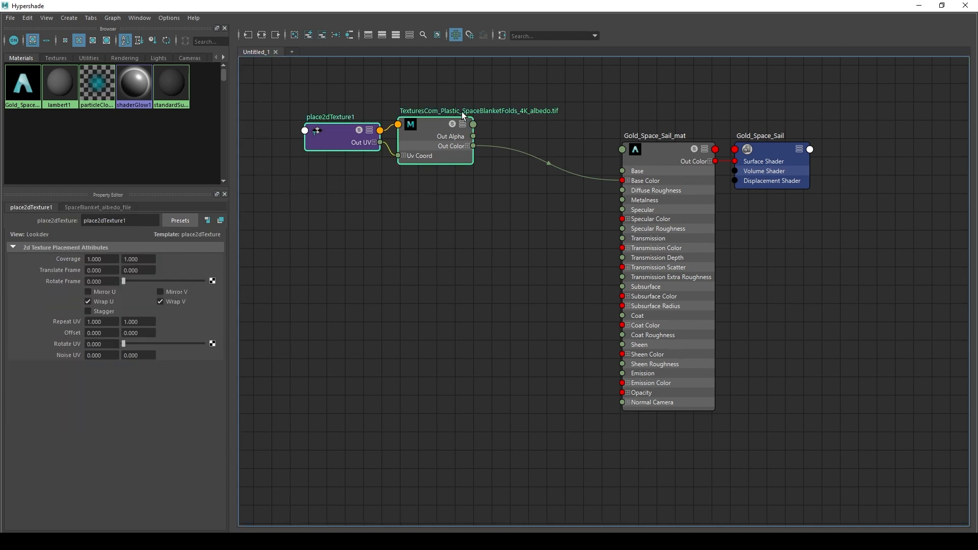
click(427, 132)
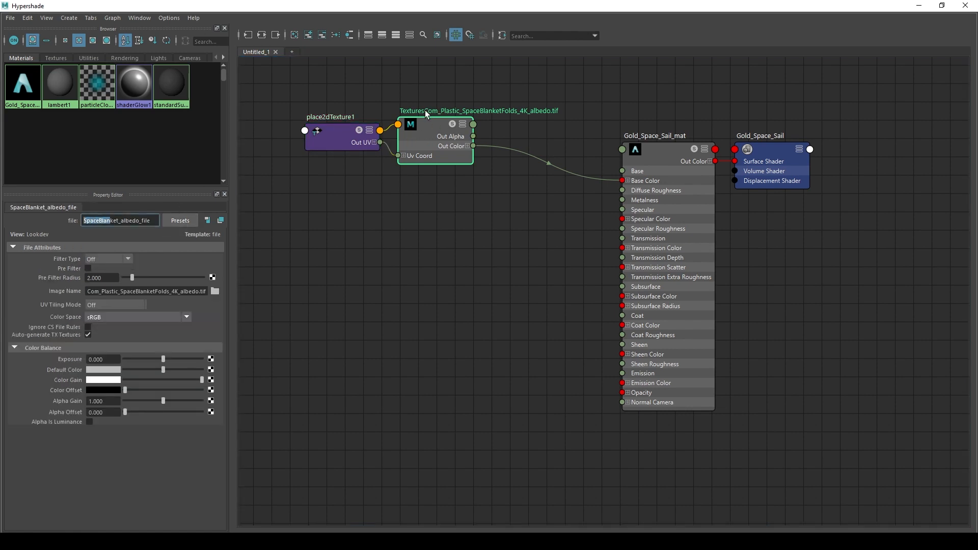
double_click(123, 220)
key(ctrl+c)
click(334, 140)
double_click(137, 220)
key(ctrl+v)
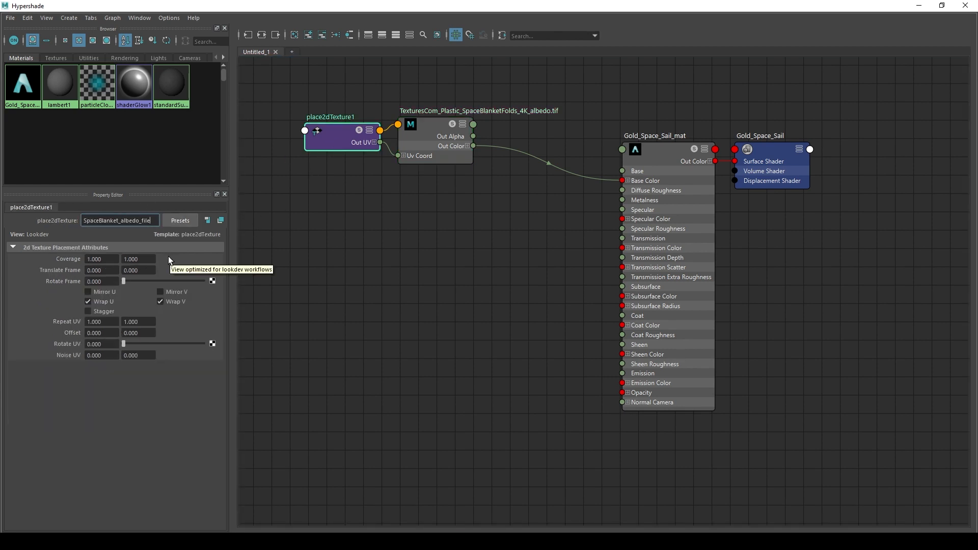
key(BackSpace)
key(BackSpace)
key(BackSpace)
text(place2d)
key(Return)
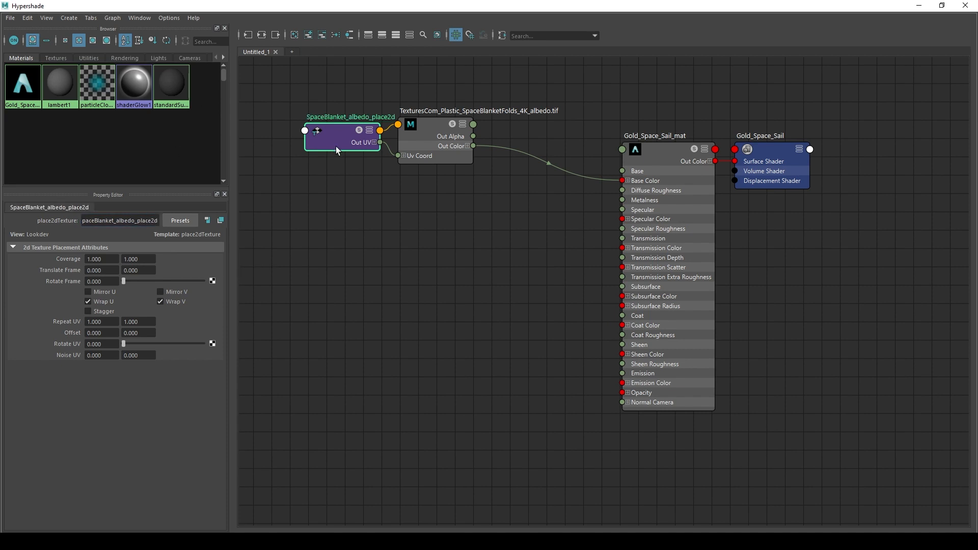
drag(336, 146, 314, 143)
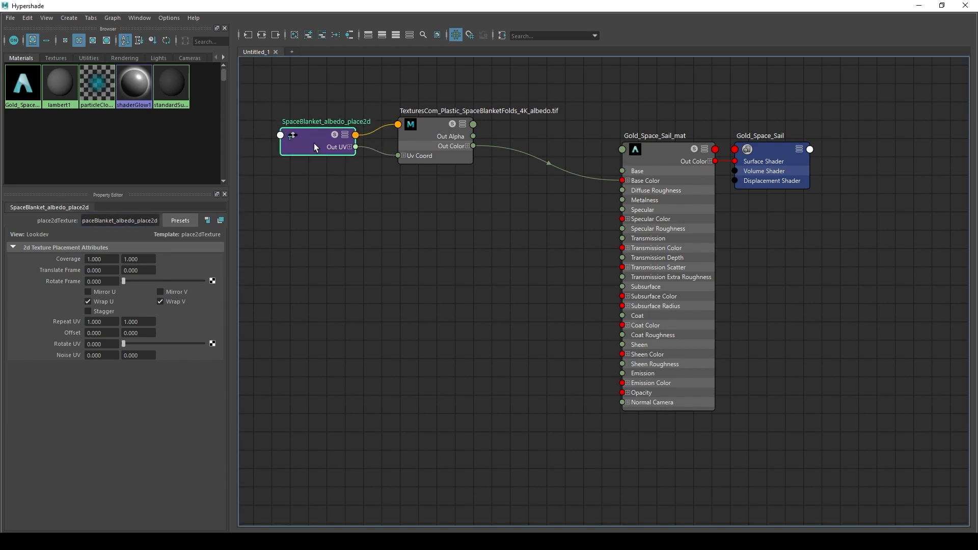
Bring TexturesCom_Plastic_SpaceBlanketFolds_4K_ao.tif into the graph and line up its two nodes above the albedo pair.
click(445, 209)
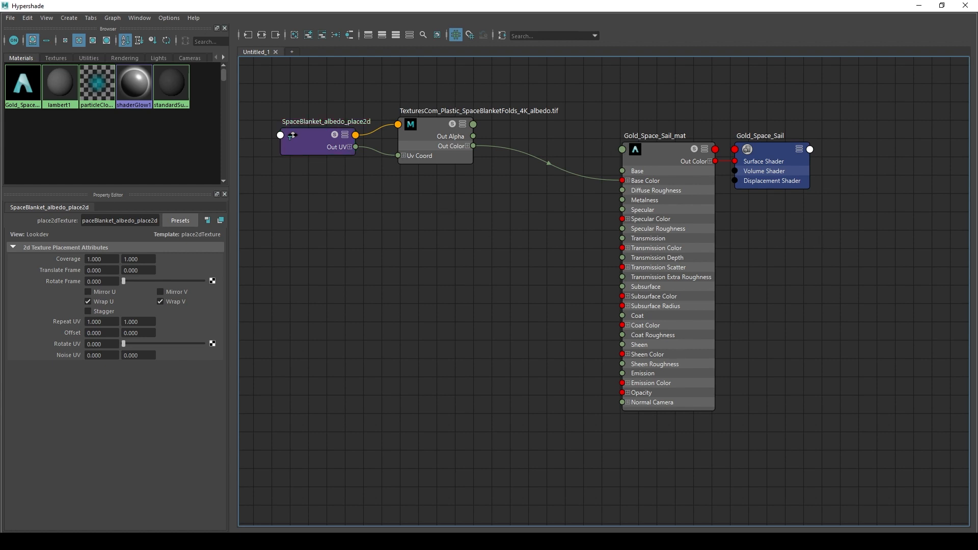
drag(536, 255, 438, 254)
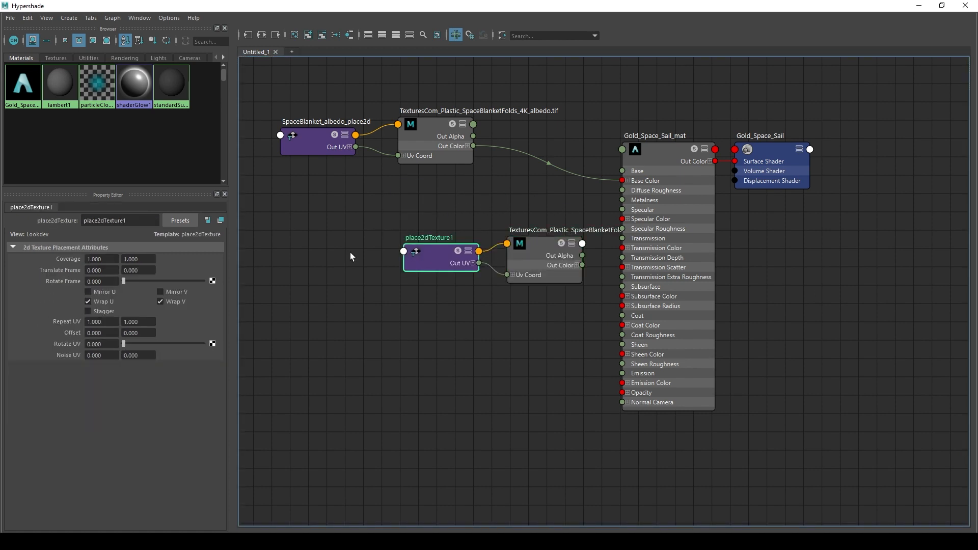
drag(327, 197, 561, 306)
drag(548, 268, 430, 219)
scroll(429, 219, down, 2)
alt+middle_drag(486, 239, 471, 329)
drag(413, 320, 420, 209)
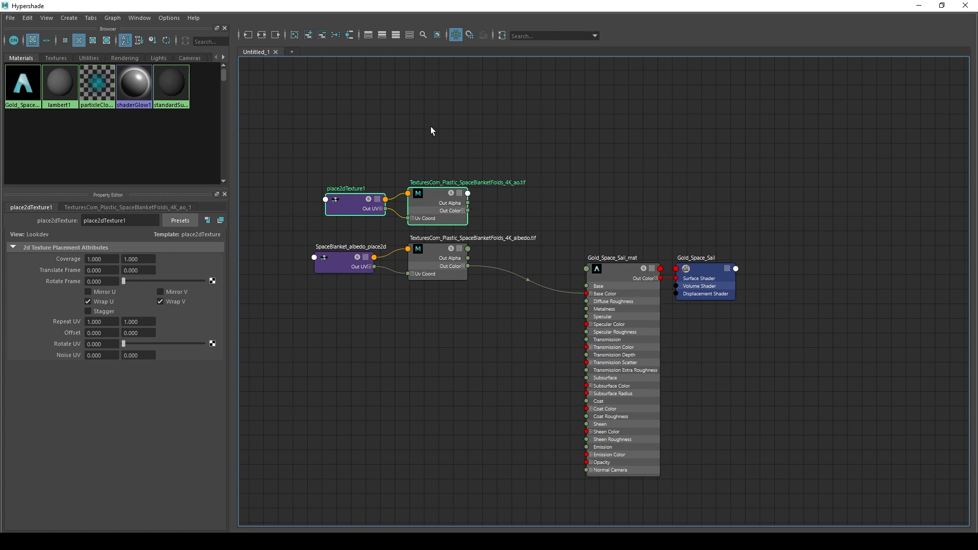
click(510, 131)
drag(341, 203, 328, 204)
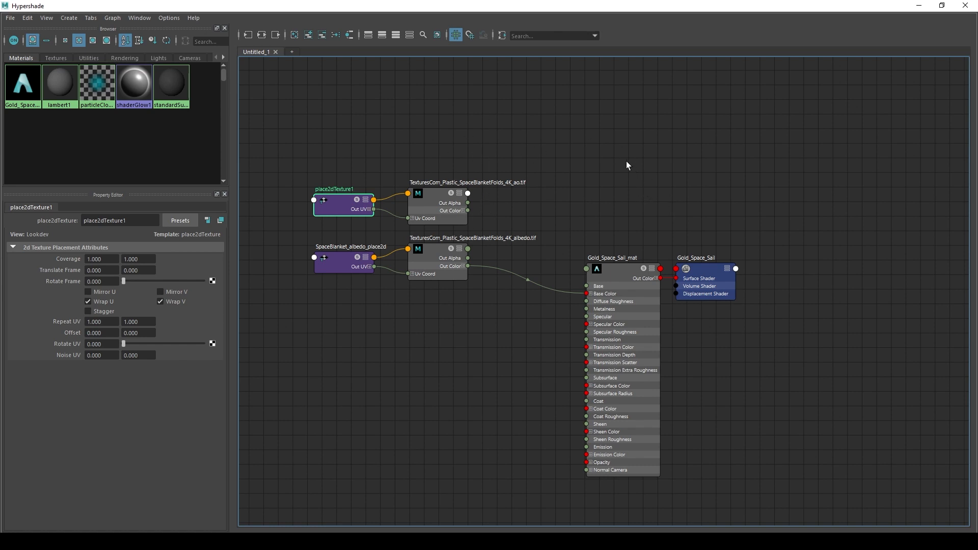
Rename the ambient occlusion file node to SpaceBlanketFolds_ao_file.
click(429, 195)
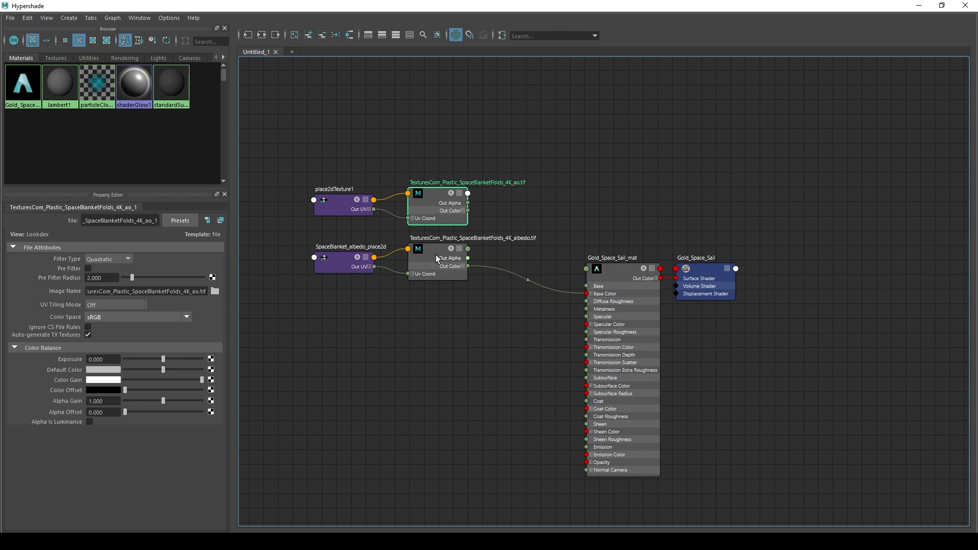
drag(159, 221, 37, 221)
click(89, 217)
click(82, 222)
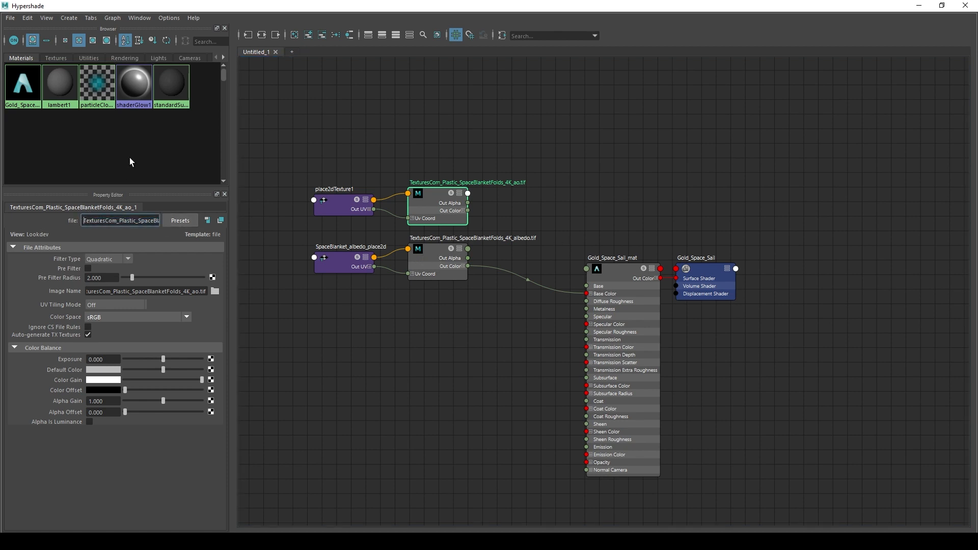
key(Delete)
key(Delete)
key(Delete)
key(Delete)
key(Delete)
key(Delete)
key(Delete)
key(Delete)
key(Delete)
key(Delete)
key(Delete)
key(Delete)
key(Delete)
key(Delete)
key(Delete)
key(Delete)
key(Delete)
key(Delete)
key(Delete)
key(Delete)
key(BackSpace)
key(BackSpace)
key(BackSpace)
text(_file)
key(Return)
Rename the ambient occlusion texture's place2dTexture node to SpaceBlanketFolds_ao_place2d and check the albedo file node's name.
key(ctrl+c)
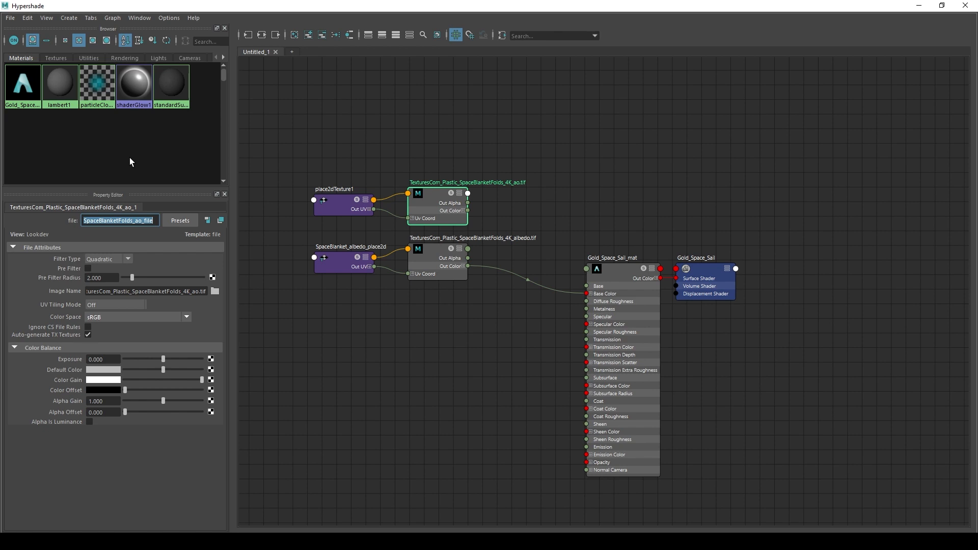
click(330, 199)
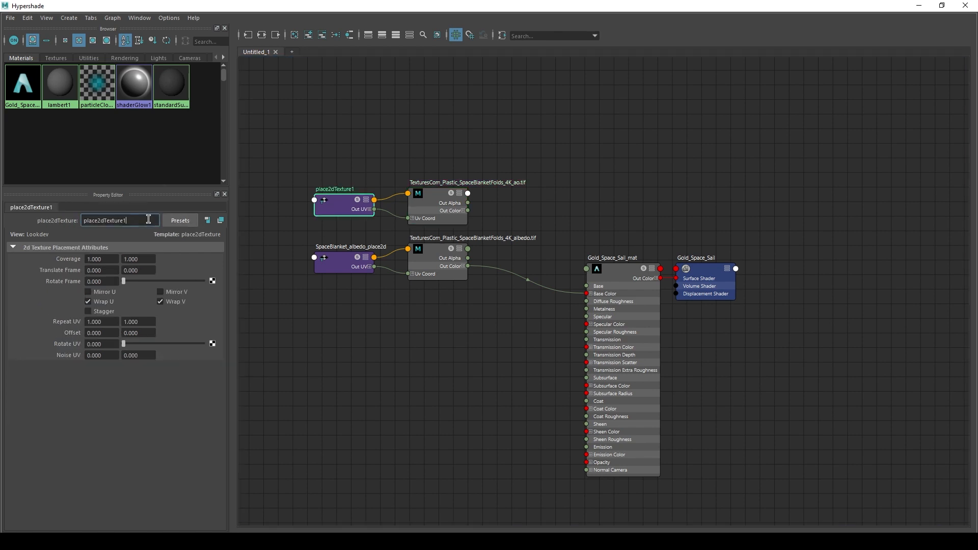
double_click(149, 219)
key(ctrl+v)
key(BackSpace)
key(BackSpace)
key(BackSpace)
text(place3)
key(BackSpace)
text(2d)
key(Return)
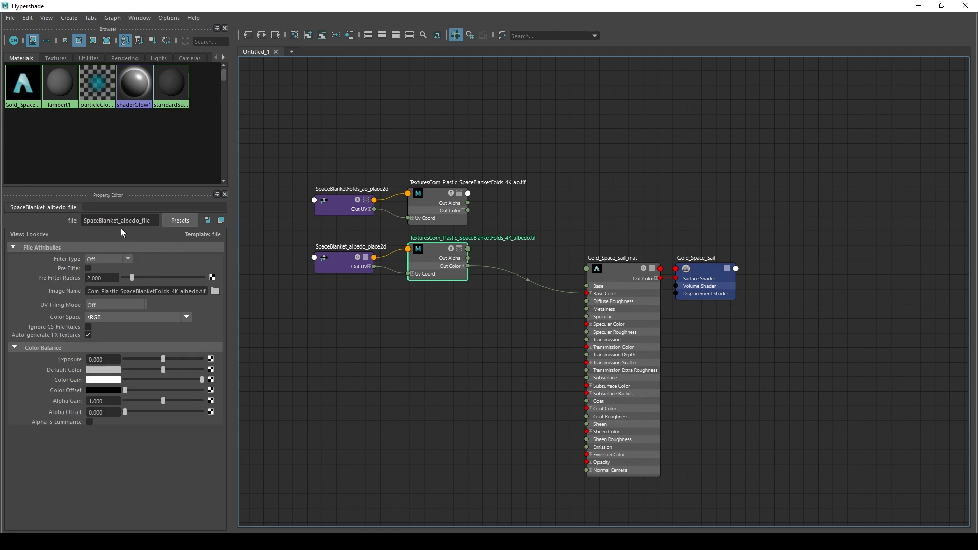
click(107, 216)
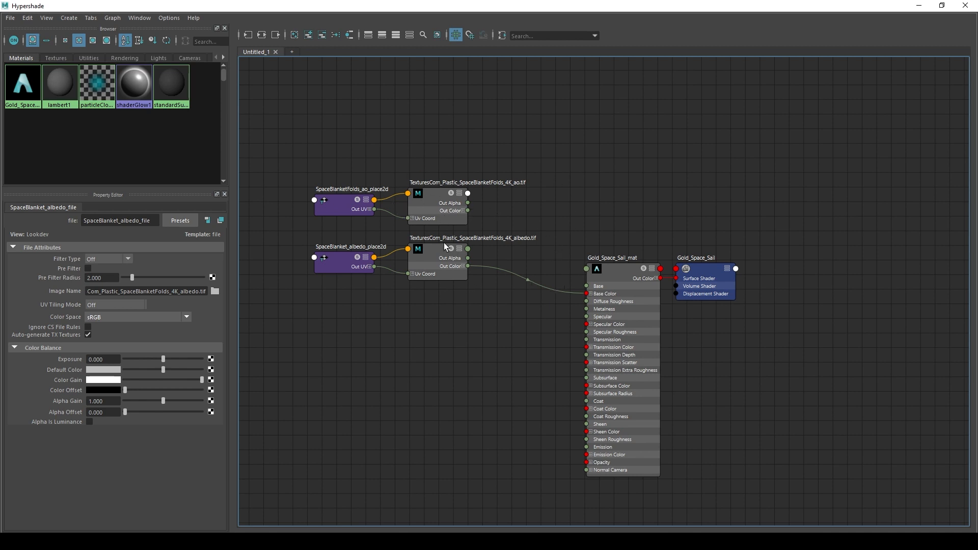
Move the ambient occlusion and albedo texture nodes further from the material and close the image viewer showing the ambient occlusion map.
drag(430, 141, 463, 291)
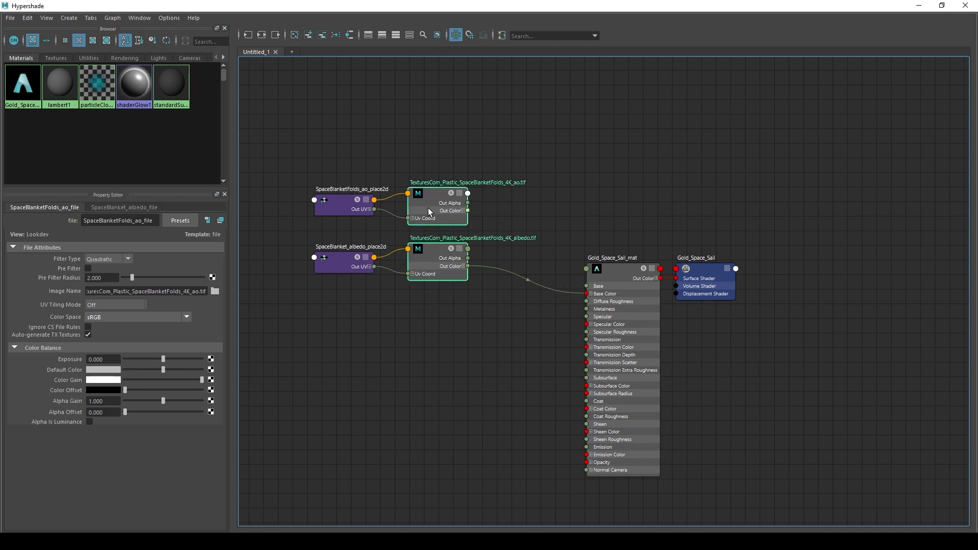
mouse_move(429, 212)
mouse_down()
mouse_move(419, 232)
mouse_move(426, 213)
mouse_up()
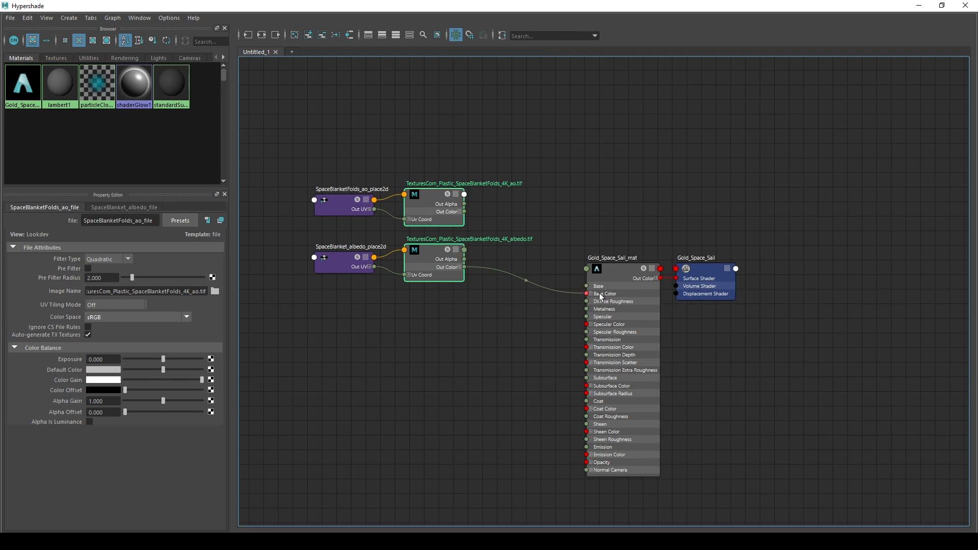
drag(270, 145, 488, 298)
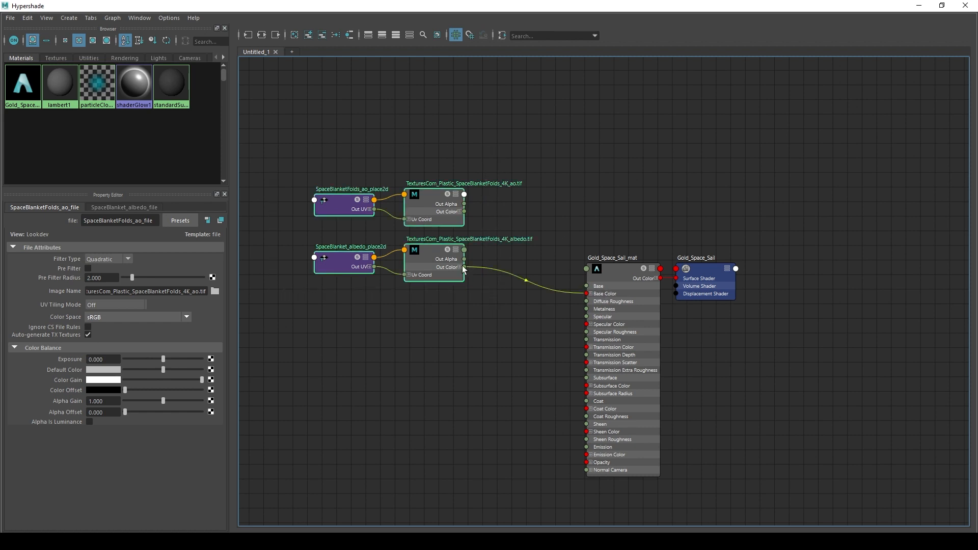
drag(421, 212, 406, 210)
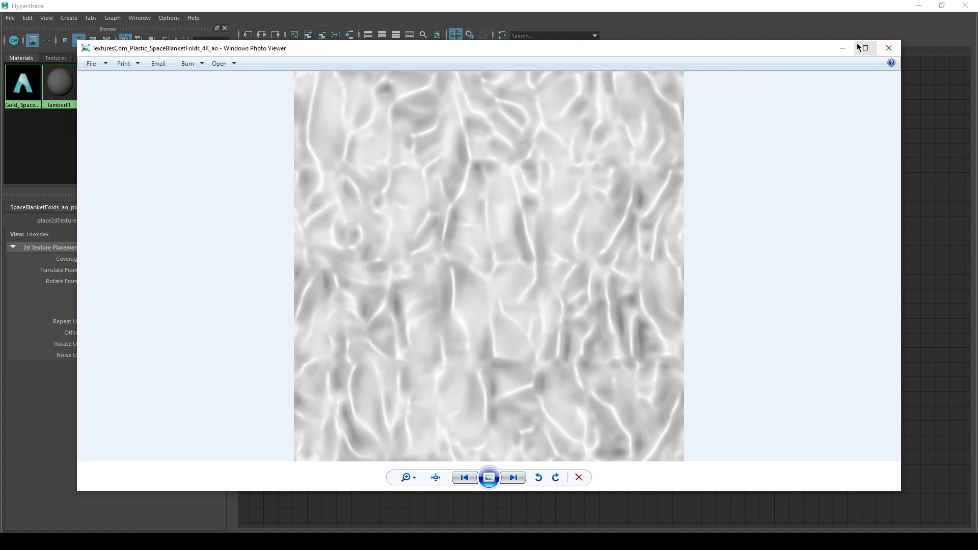
click(890, 47)
click(323, 353)
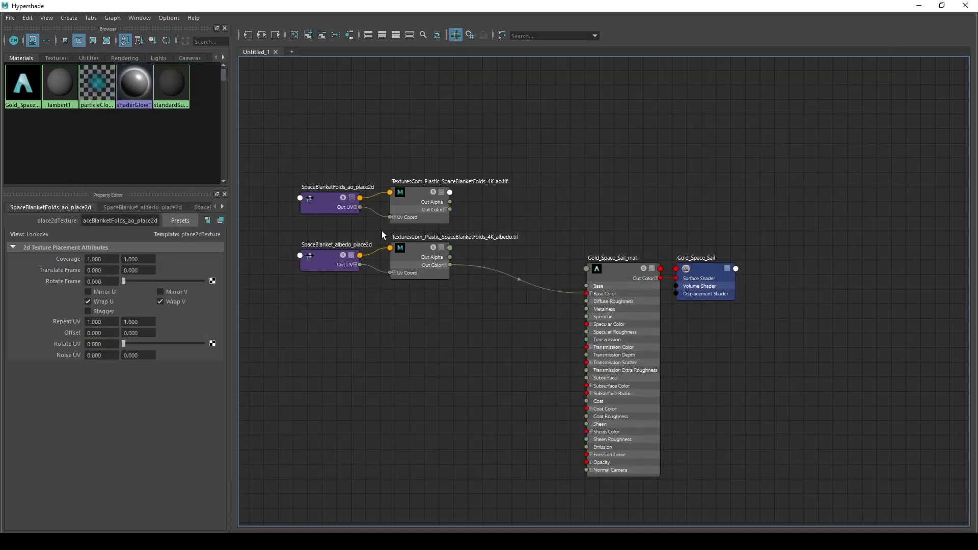
Disconnect the albedo texture from the material's Base Color and place a new aiMultiply node between the textures and the material.
click(530, 293)
key(Delete)
key(Tab)
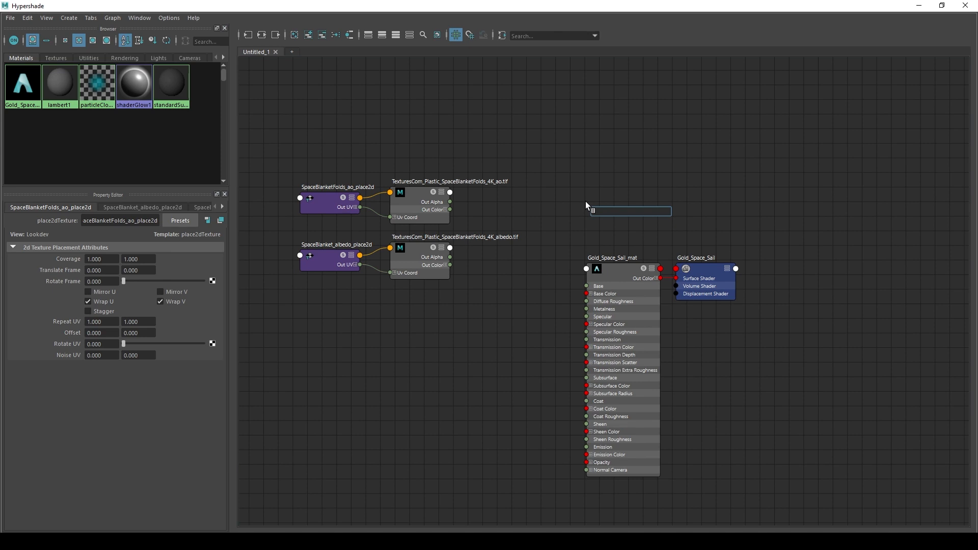
text(lut)
text(i)
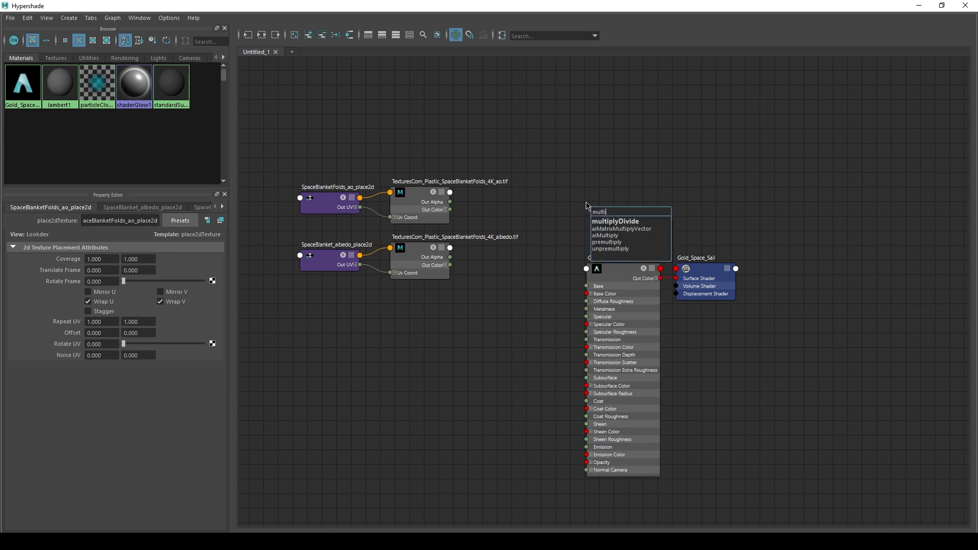
click(600, 236)
drag(612, 216, 514, 208)
Connect the ambient occlusion file's Out Color to aiMultiply's Input 1 and the albedo file's Out Color to Input 2.
drag(450, 209, 514, 228)
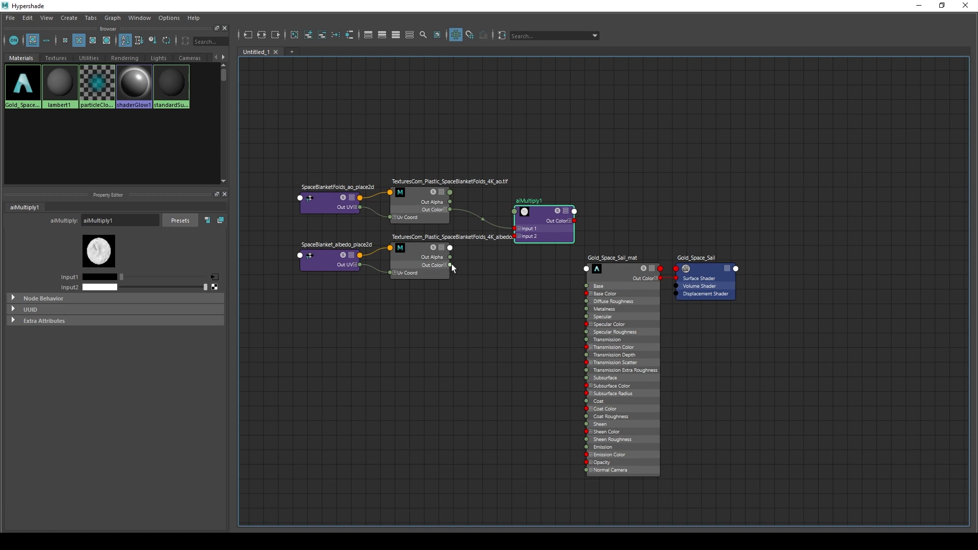
drag(452, 264, 509, 238)
drag(515, 236, 515, 237)
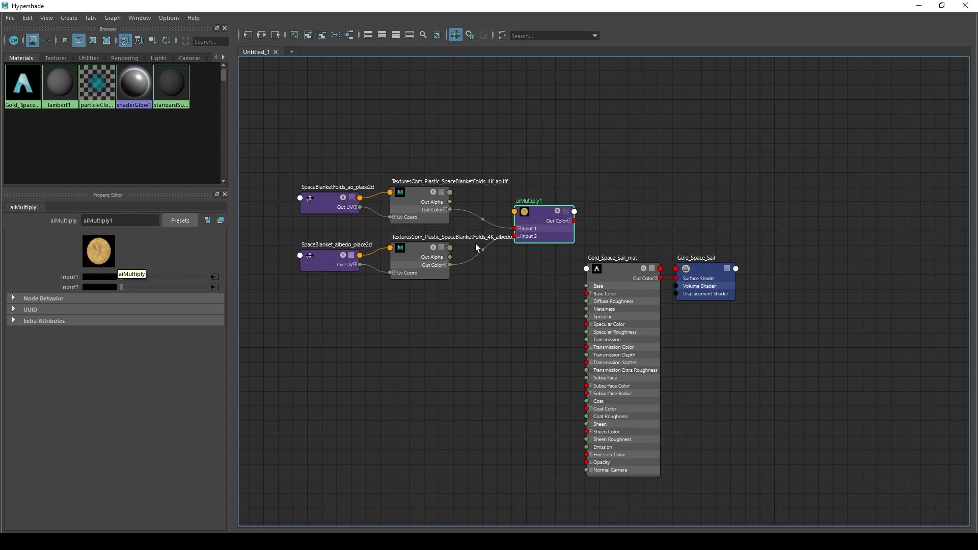
Disconnect the ambient occlusion map from aiMultiply's Input 1 to compare the preview, and reconnect its Out Color there.
click(468, 218)
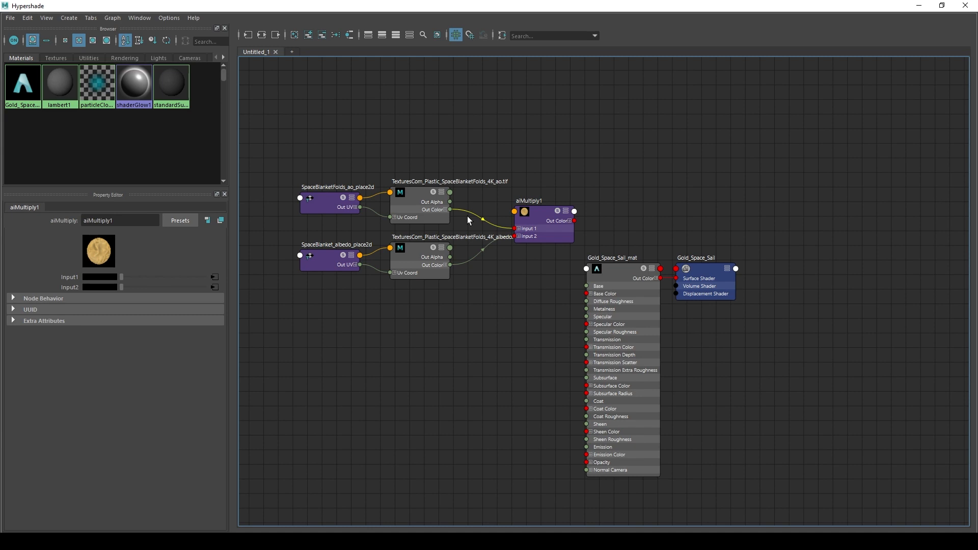
key(Delete)
click(104, 256)
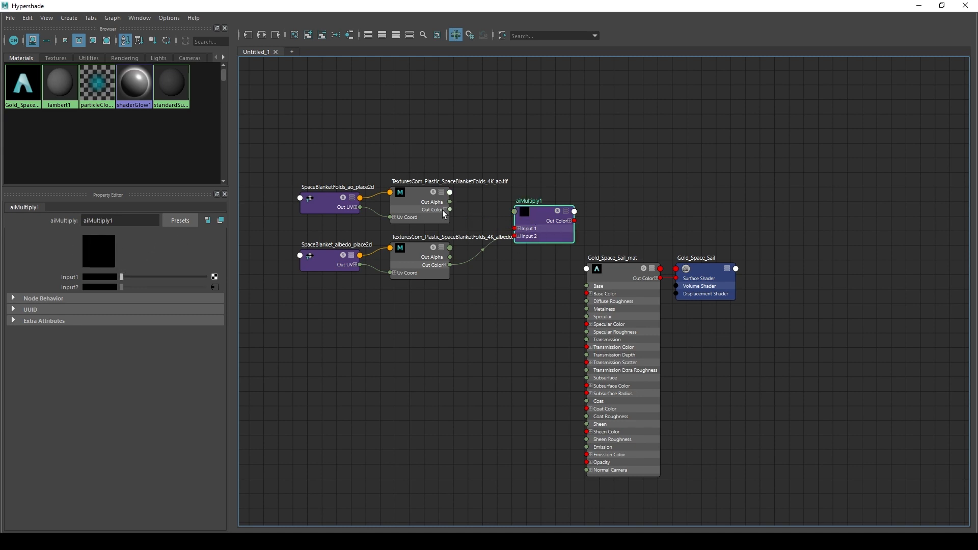
drag(453, 207, 515, 229)
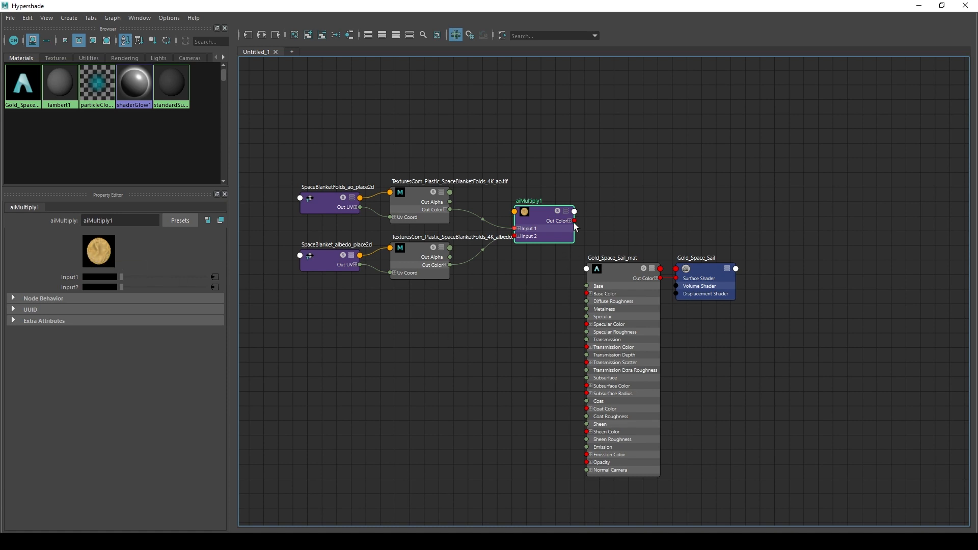
Connect aiMultiply's Out Color to the material's Base Color and move the texture and multiply nodes further from the material.
drag(575, 223, 587, 294)
drag(258, 143, 462, 294)
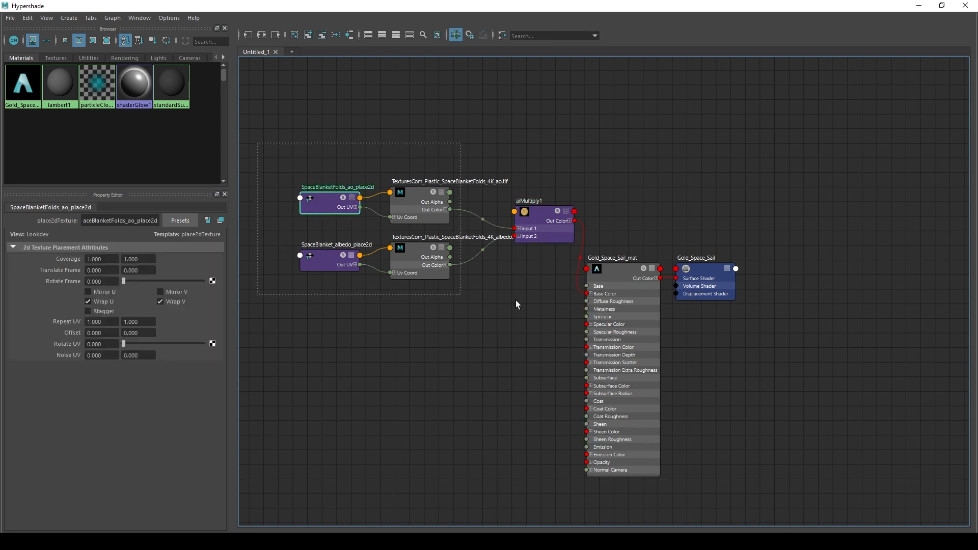
drag(534, 299, 526, 289)
drag(543, 228, 468, 228)
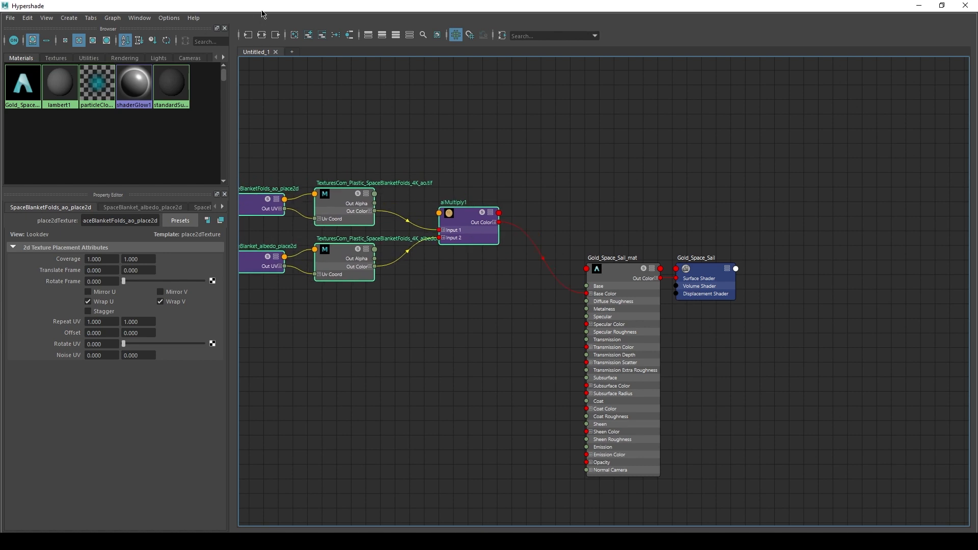
Uncover the viewport to check the multiplied texture on the plane, and return to the full node graph.
drag(262, 14, 617, 128)
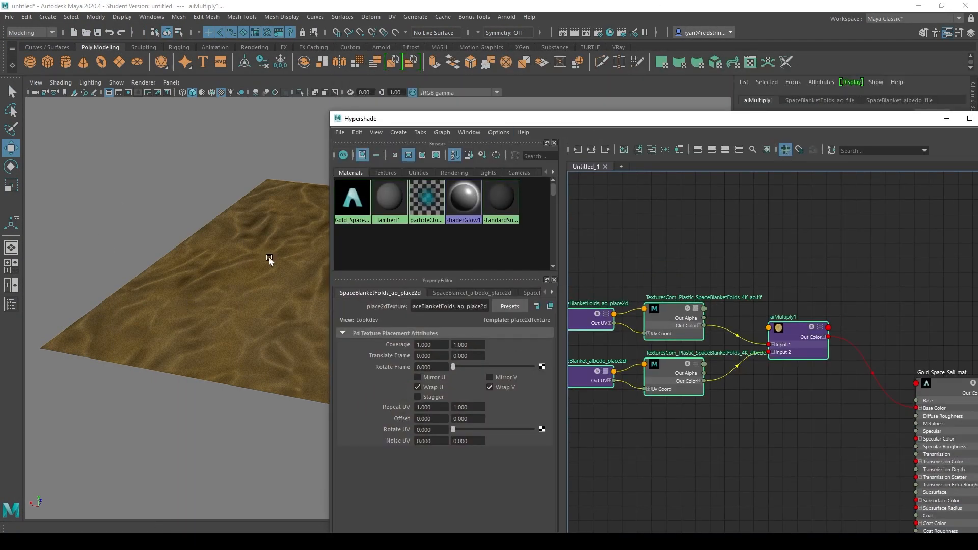
double_click(694, 120)
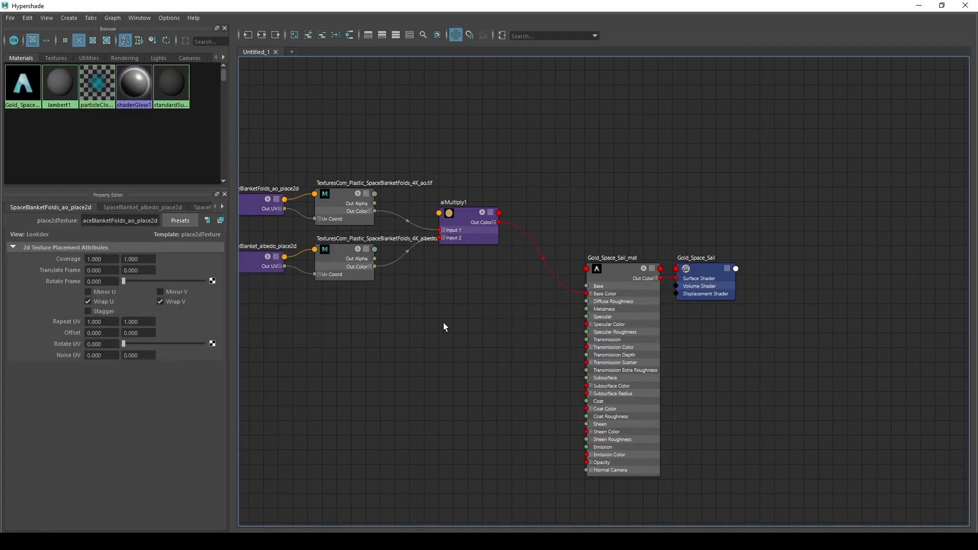
alt+middle_drag(411, 326, 473, 307)
scroll(448, 320, down, 2)
scroll(476, 312, up, 2)
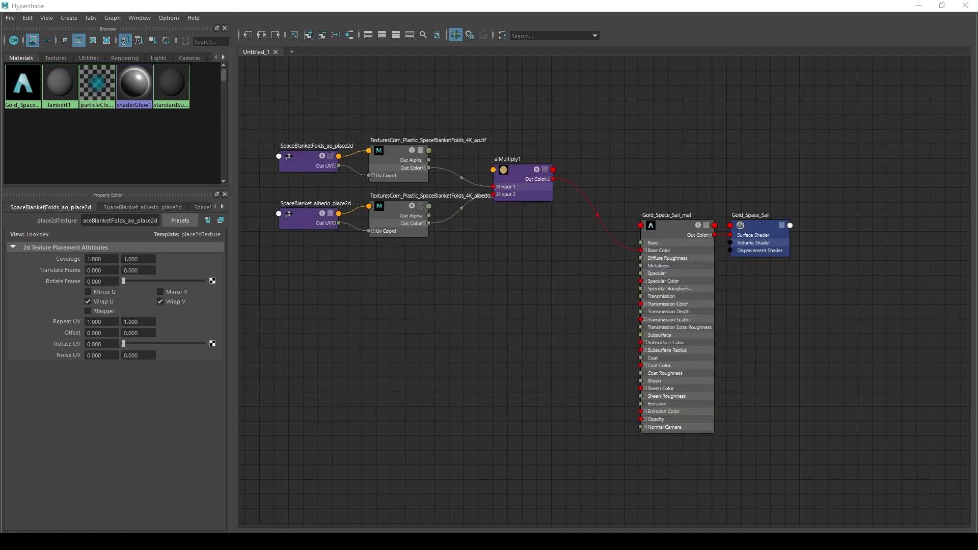
drag(367, 331, 457, 346)
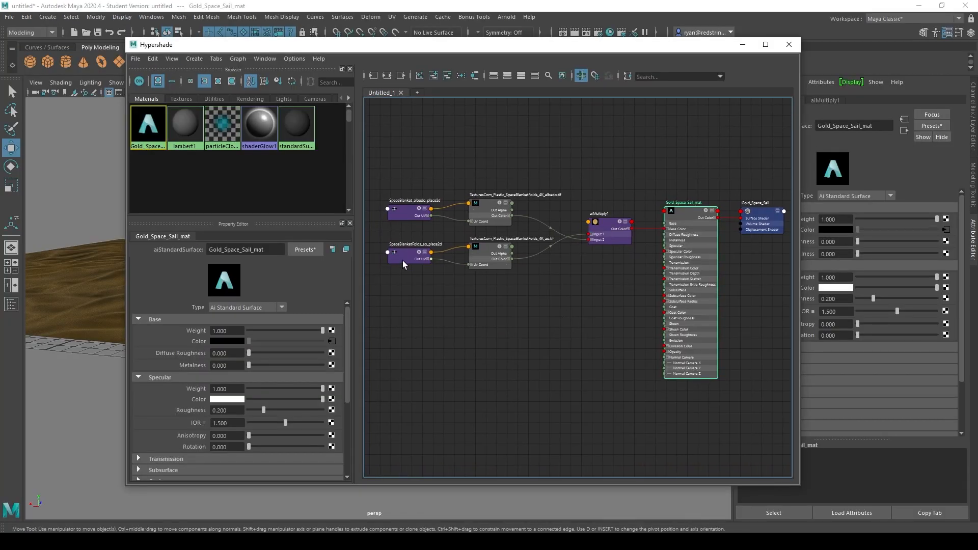
Assign a File texture to the displacement material of the Gold_Space_Sail shading group.
click(483, 310)
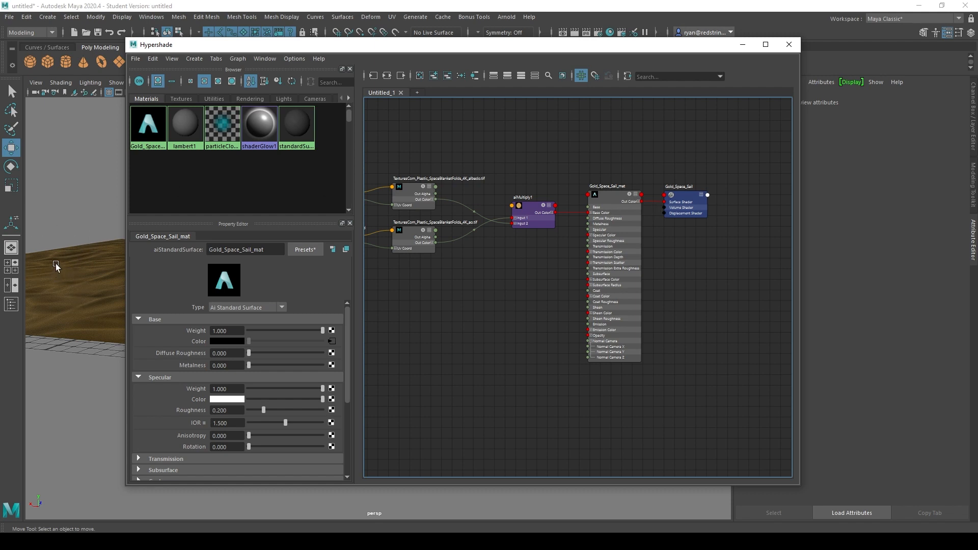
drag(609, 45, 690, 38)
drag(627, 44, 570, 46)
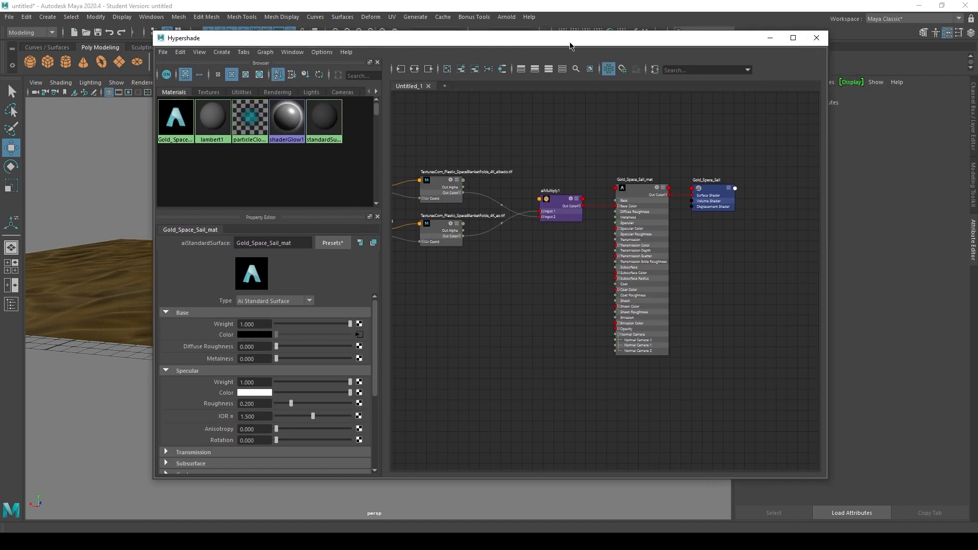
scroll(728, 184, up, 5)
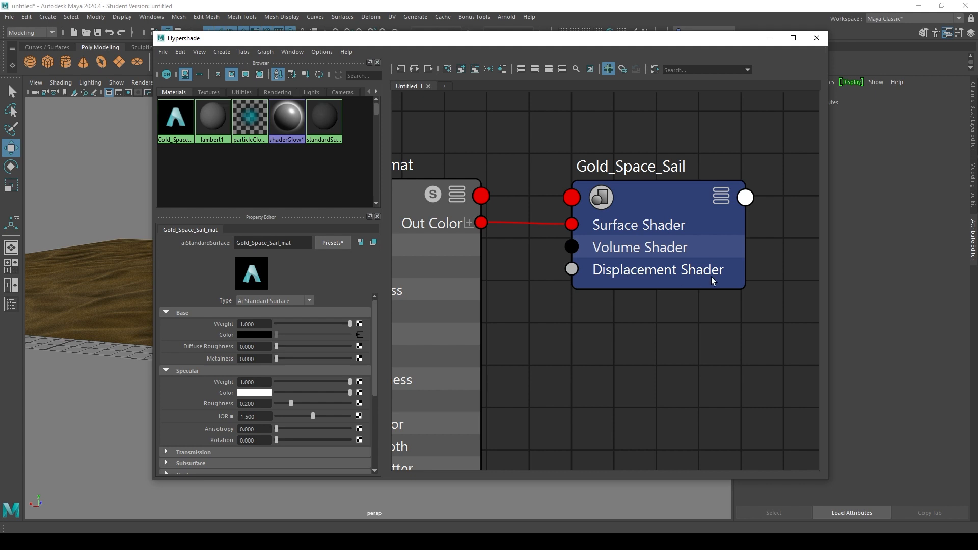
click(677, 275)
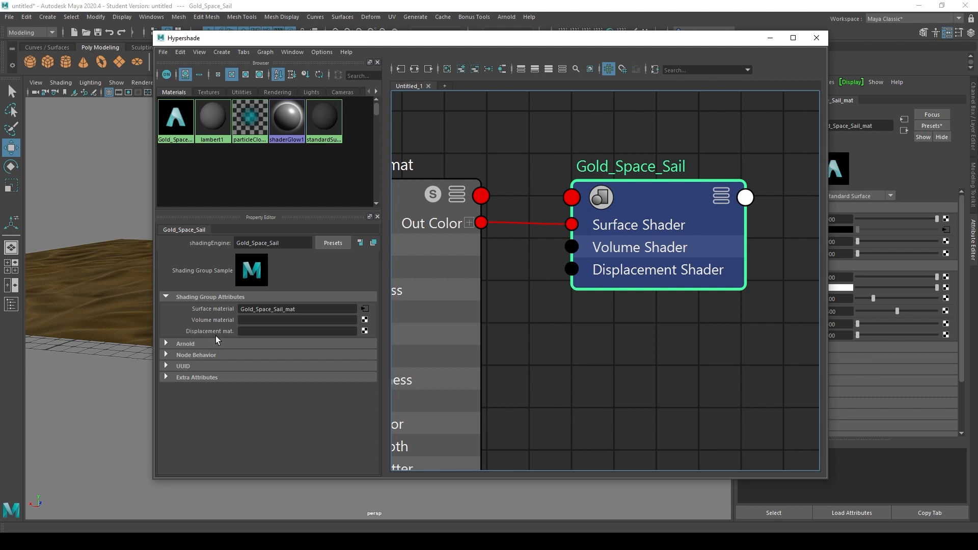
click(365, 332)
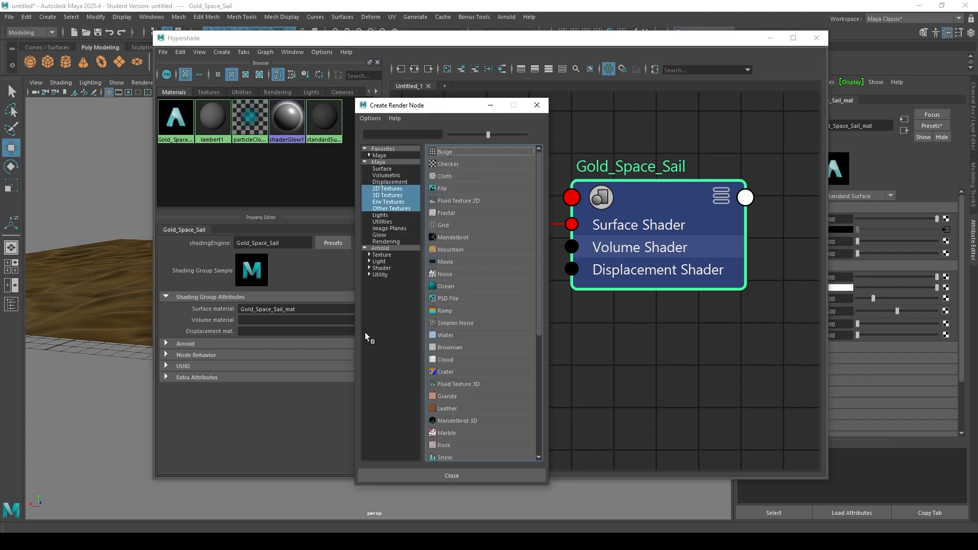
click(464, 189)
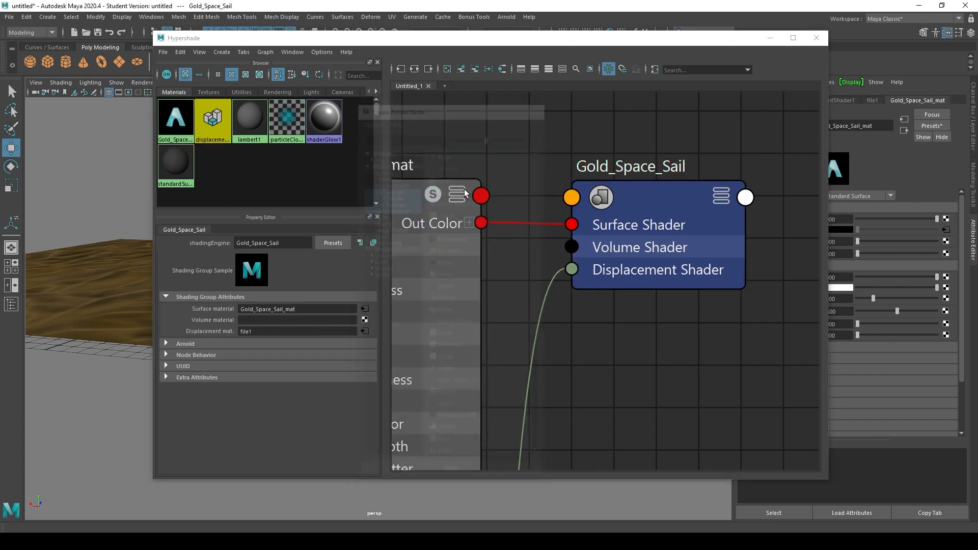
Shift the new displacement nodes slightly down below the material and place the Gold_Space_Sail shading group between the two branches.
alt+middle_drag(535, 377, 596, 202)
alt+right_drag(655, 364, 604, 296)
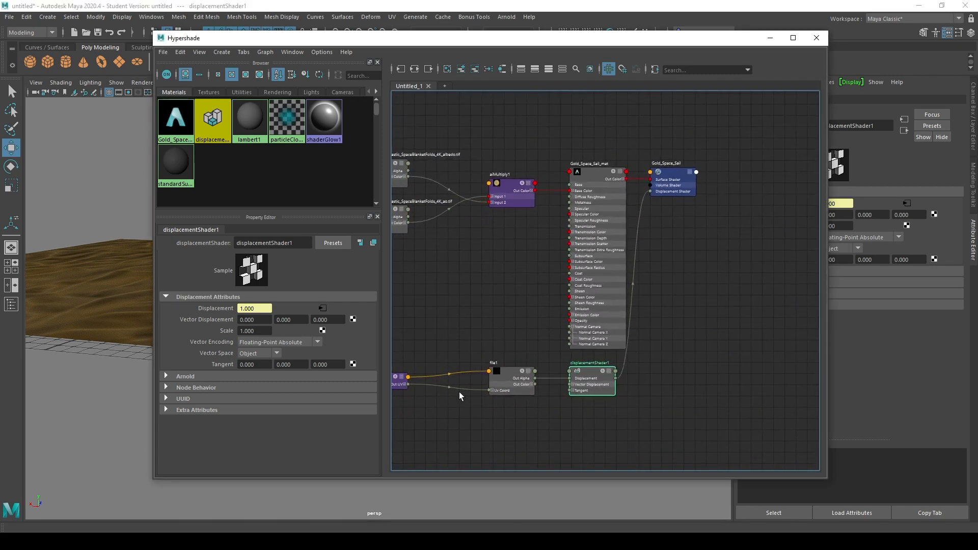
alt+middle_drag(460, 391, 517, 344)
drag(415, 290, 640, 356)
shift+click(650, 334)
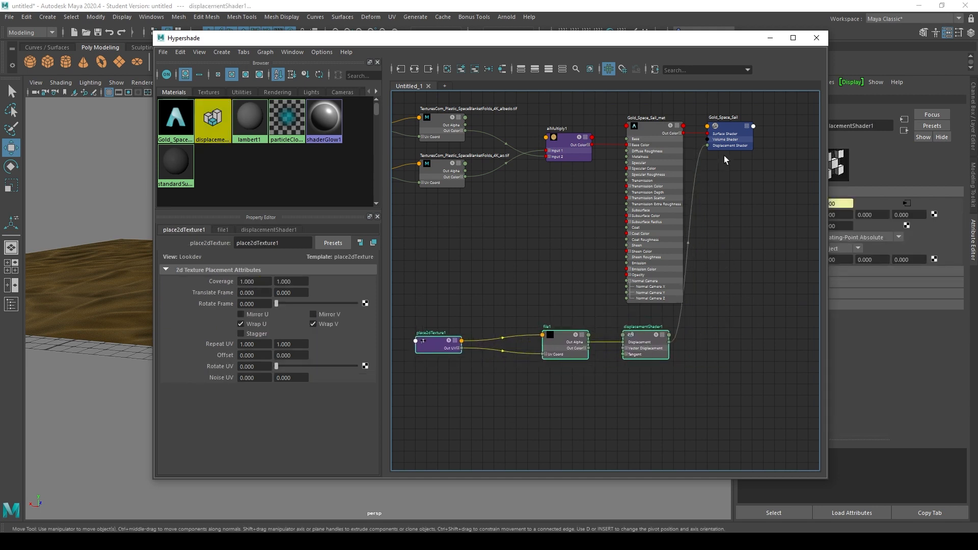
mouse_move(730, 139)
mouse_down()
mouse_move(778, 205)
mouse_move(755, 252)
mouse_up()
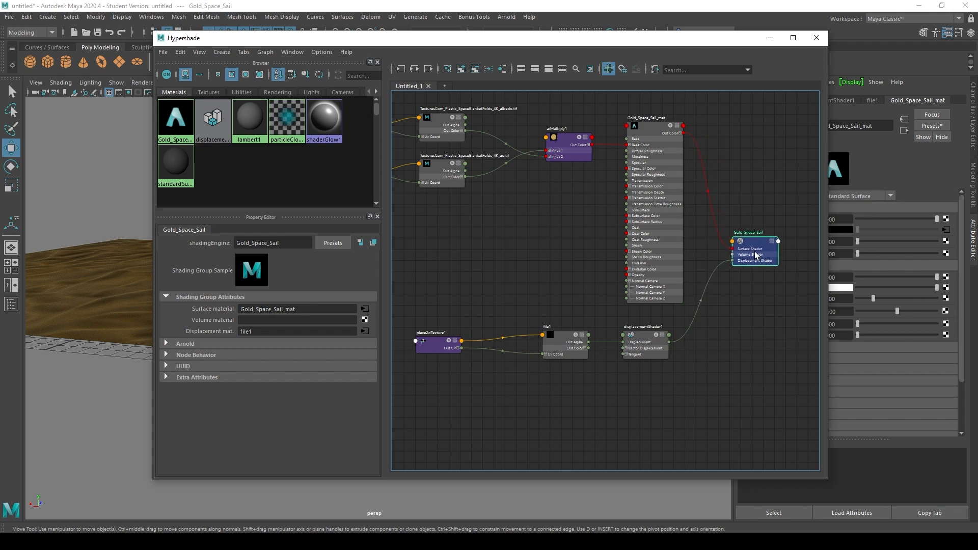
Load TexturesCom_Plastic_SpaceBlanketFolds_4K_height.tif from the Section 7 Gold Space Sail 4k folder into the displacement shader's file node.
alt+middle_drag(479, 198, 607, 258)
scroll(606, 258, up, 2)
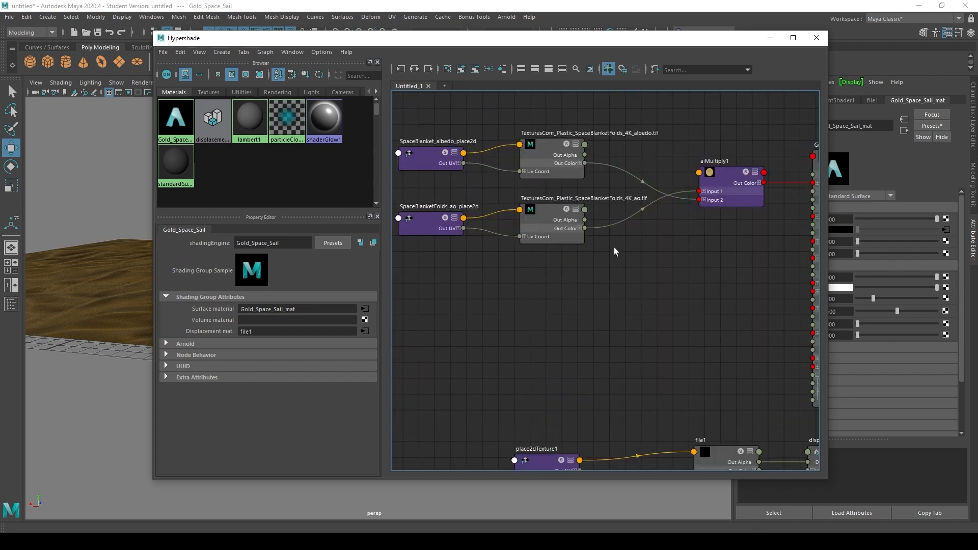
scroll(607, 240, down, 2)
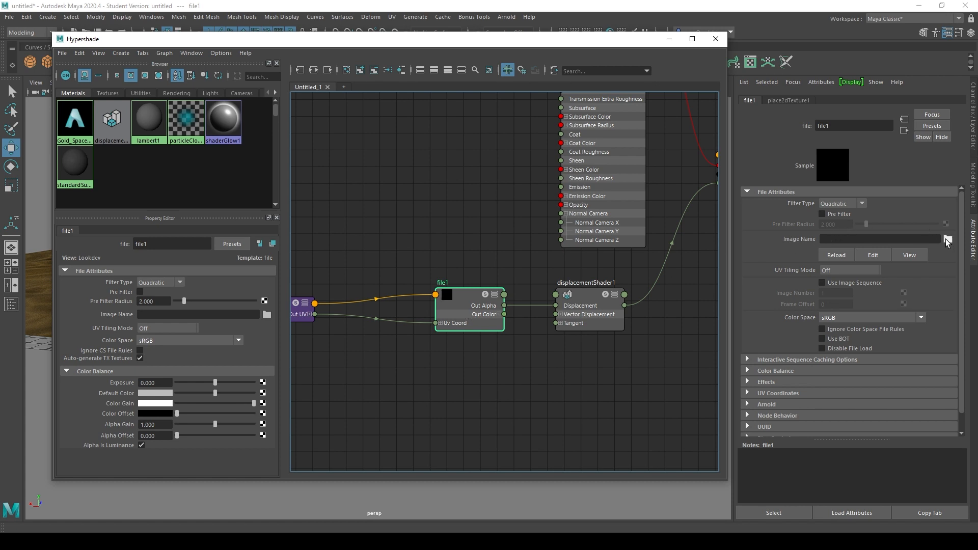
click(949, 240)
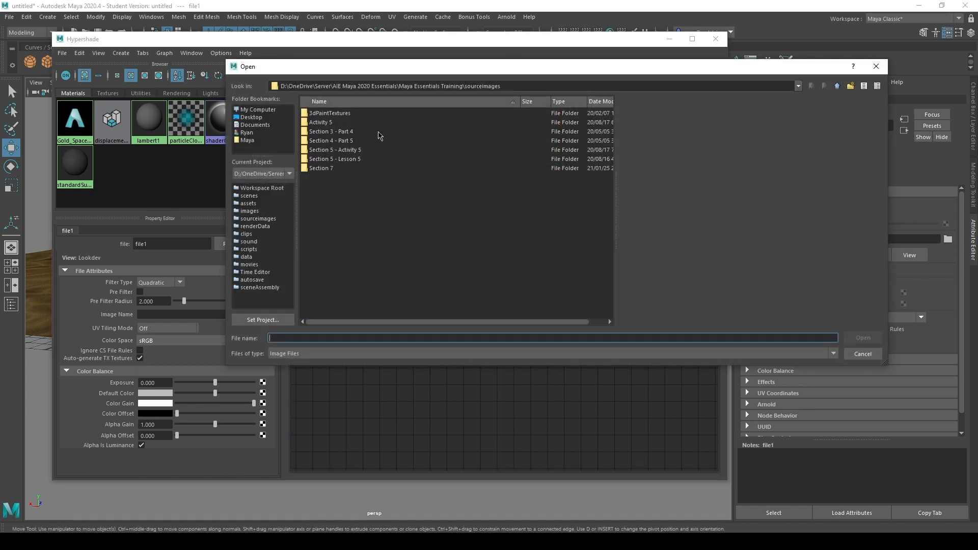
double_click(514, 85)
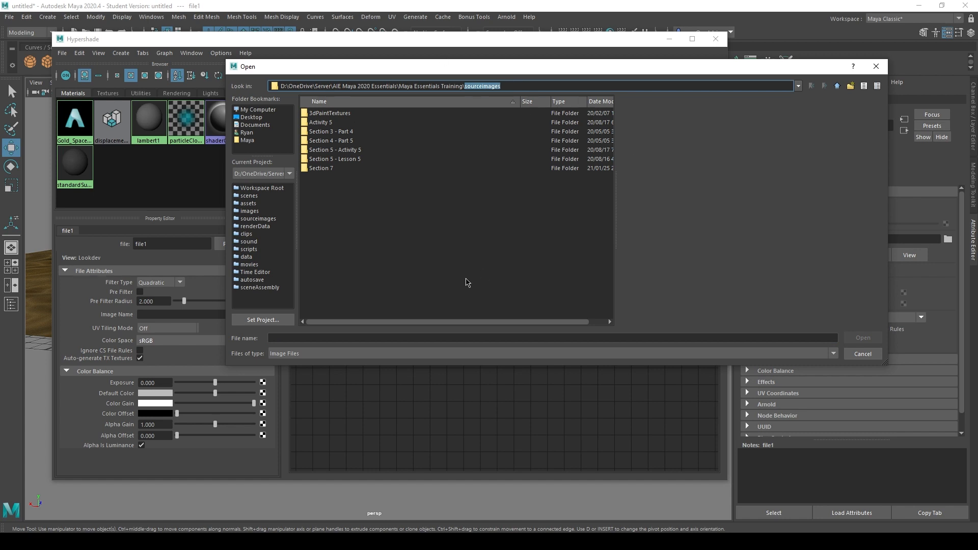
click(365, 192)
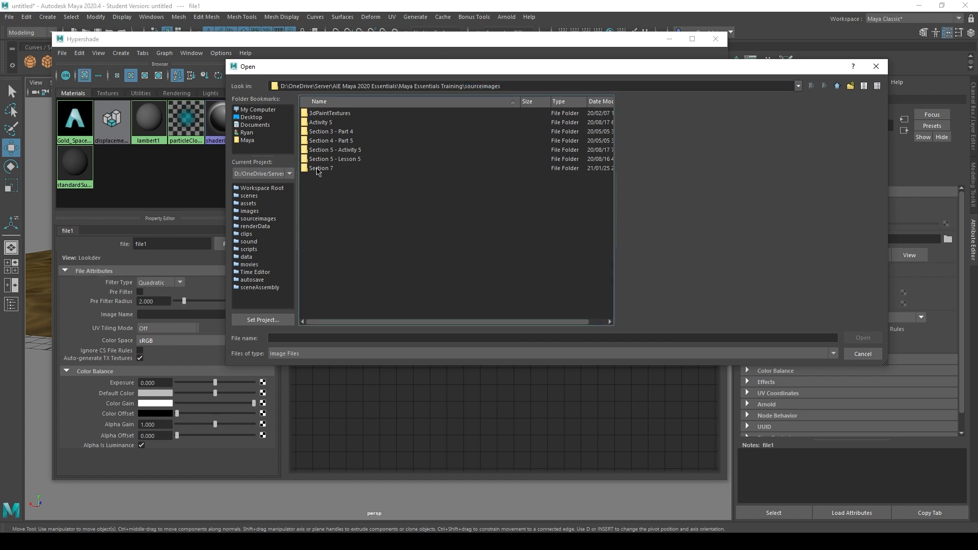
double_click(316, 170)
double_click(334, 114)
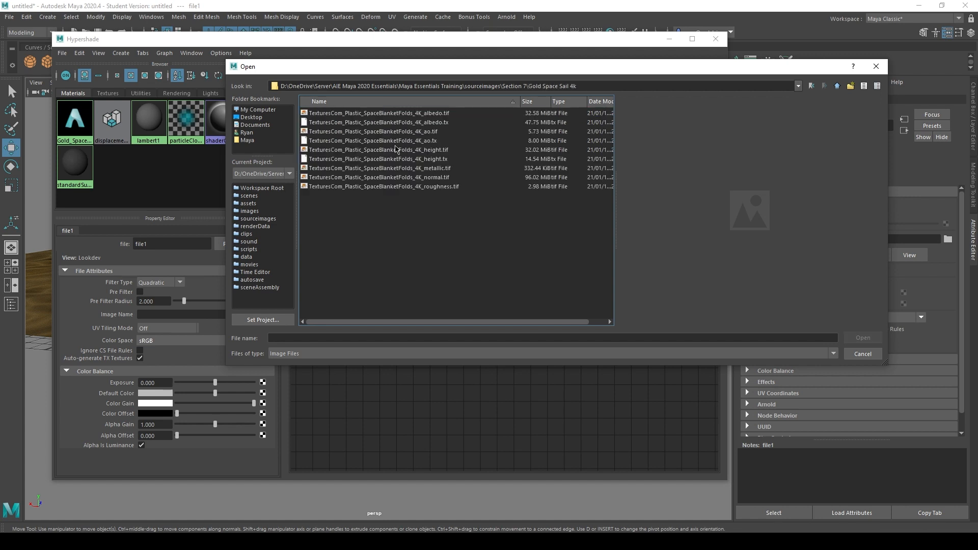
click(442, 151)
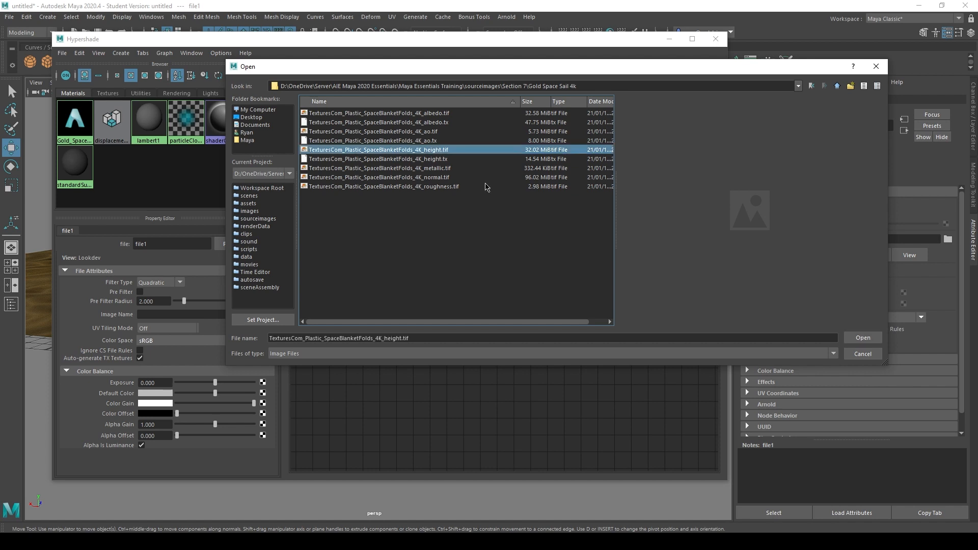
click(862, 339)
Set the height texture's Filter Type to Off and its Color Space to Raw.
click(838, 203)
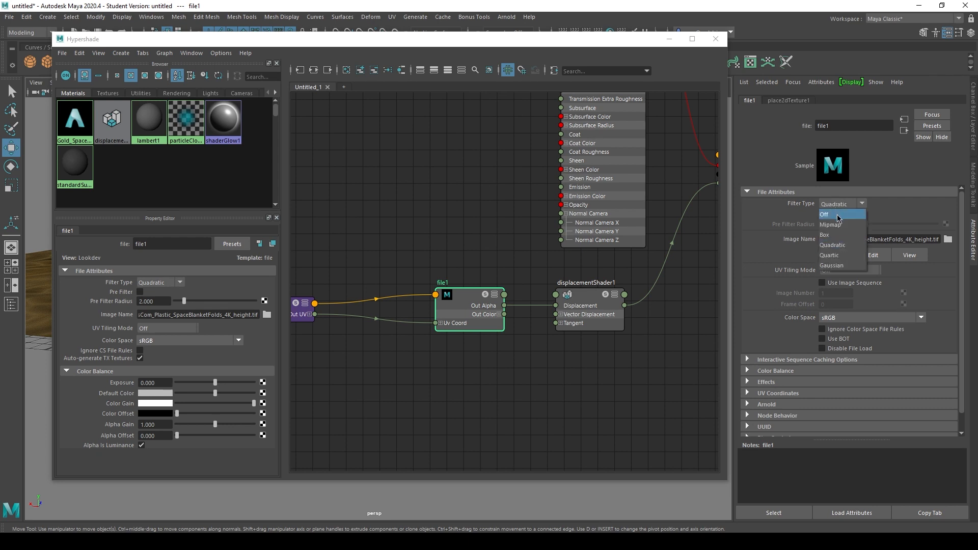
click(838, 216)
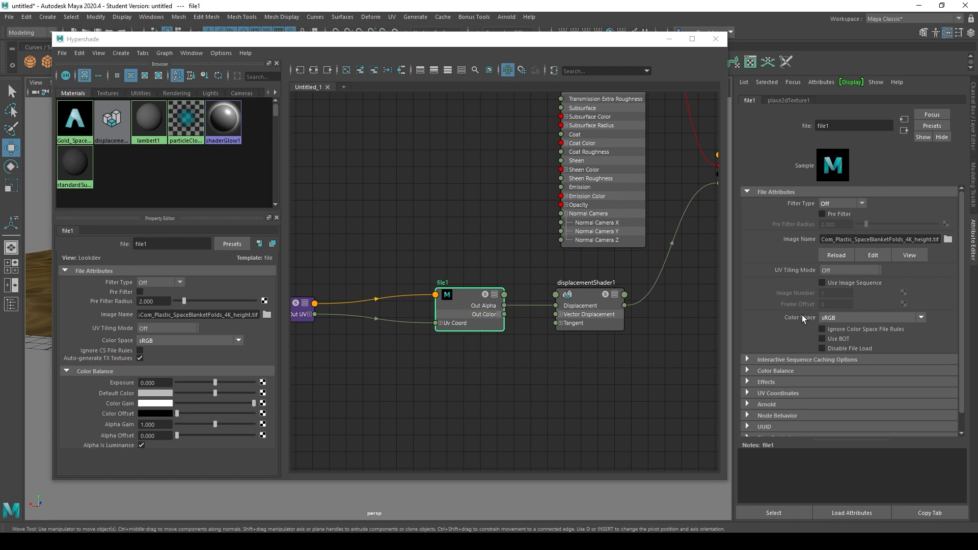
scroll(801, 317, down, 1)
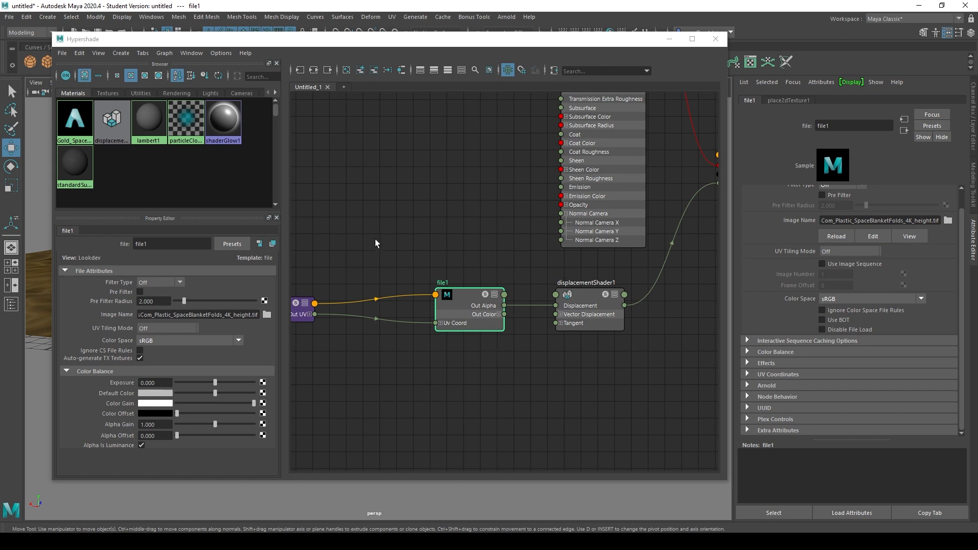
click(832, 299)
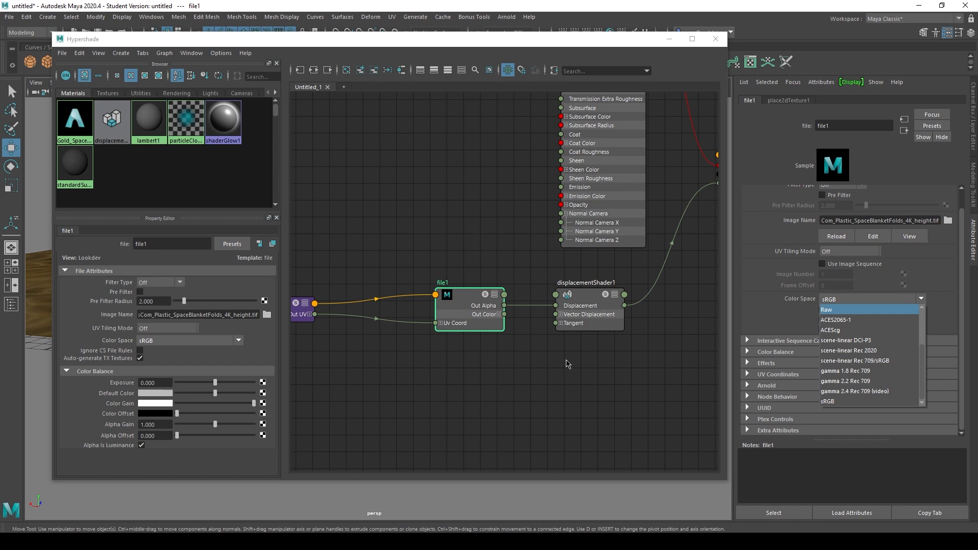
click(840, 310)
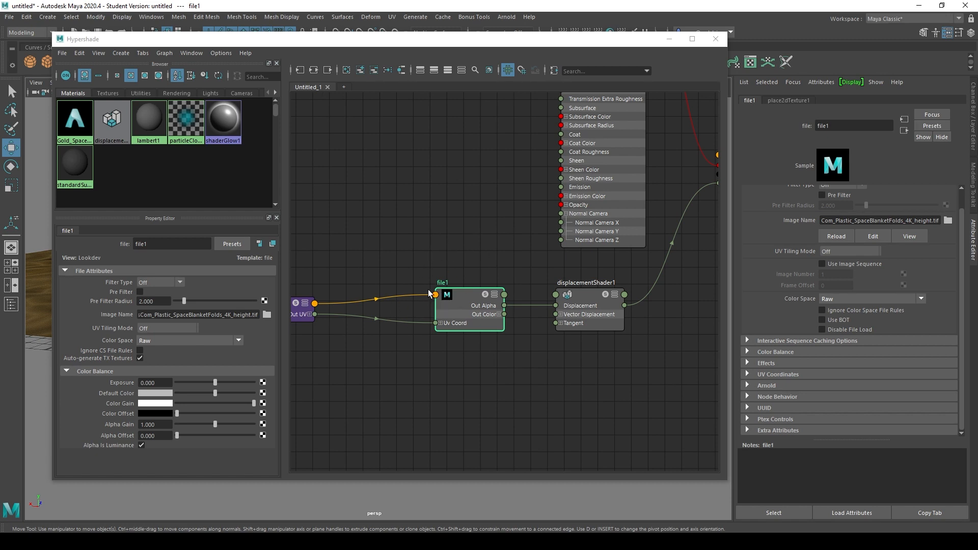
Copy the name of the ambient occlusion file node for reuse in naming the displacement shader.
click(580, 286)
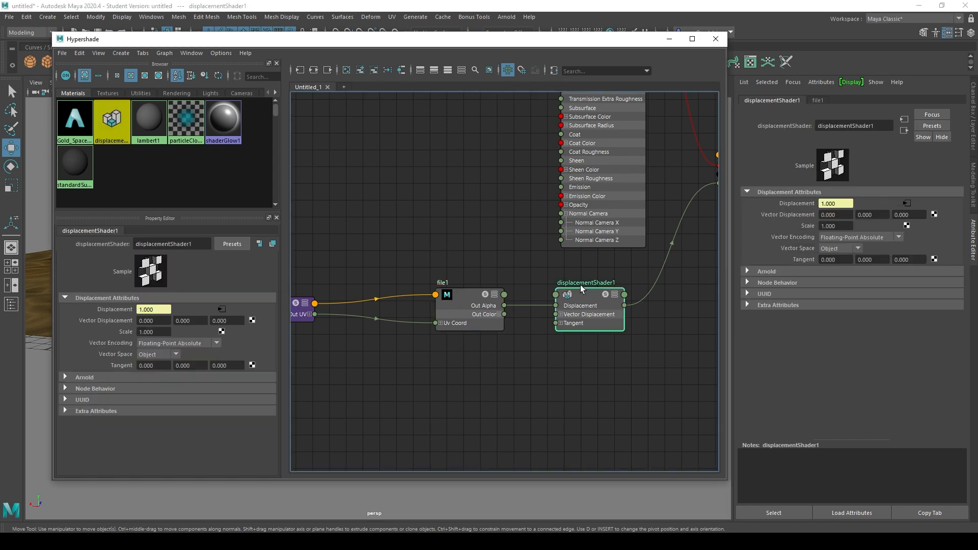
click(208, 244)
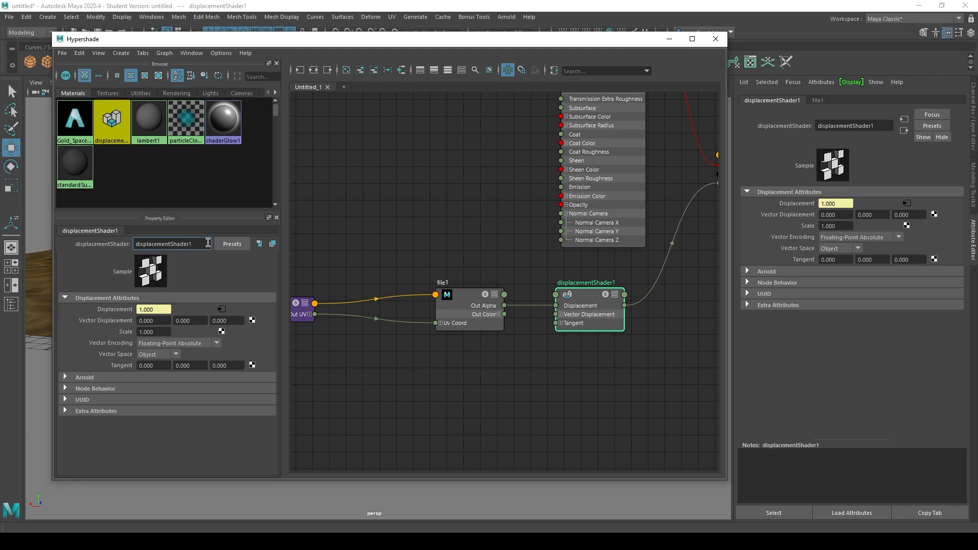
scroll(421, 261, up, 3)
scroll(421, 262, down, 4)
alt+middle_drag(421, 261, 459, 405)
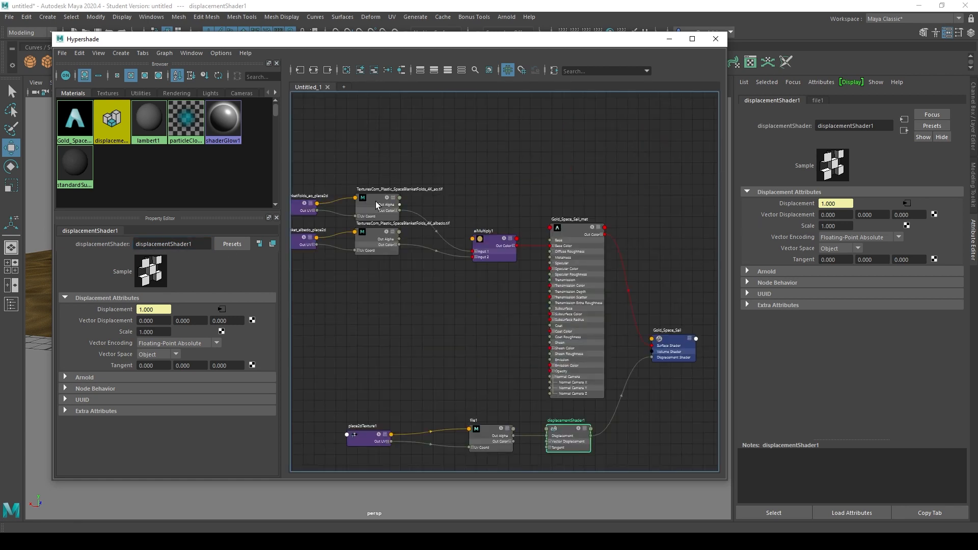
click(375, 200)
drag(206, 244, 122, 234)
key(ctrl+c)
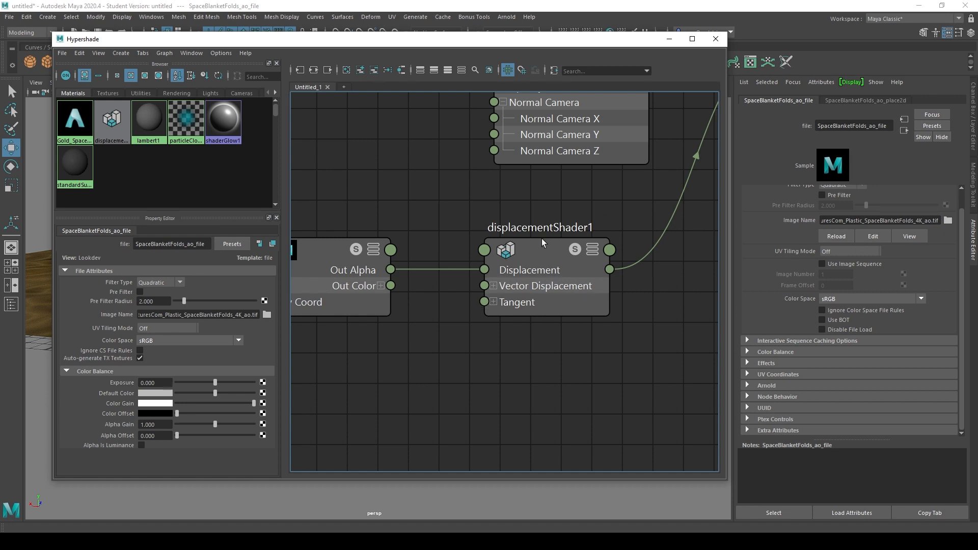
Rename the displacement shader to SpaceBlanketFolds_displacementShader, using the copied name without its ao_file ending as prefix.
click(542, 243)
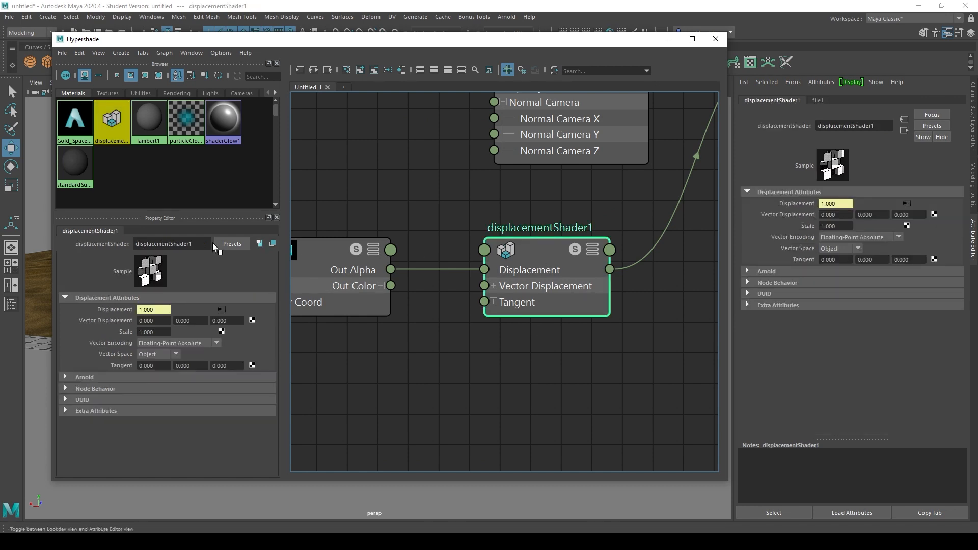
drag(194, 244, 95, 242)
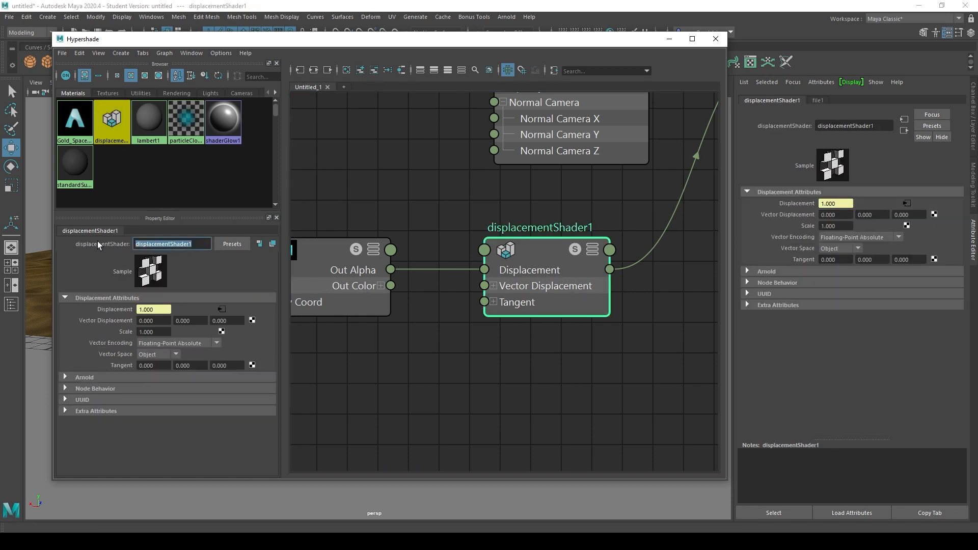
key(Home)
key(ctrl+v)
key(BackSpace)
key(BackSpace)
key(BackSpace)
key(BackSpace)
key(BackSpace)
key(BackSpace)
key(BackSpace)
key(End)
key(BackSpace)
key(Return)
Rename the height texture's file node to Gold_Space_Sail_file, reusing the name copied from the shading group.
scroll(551, 262, down, 4)
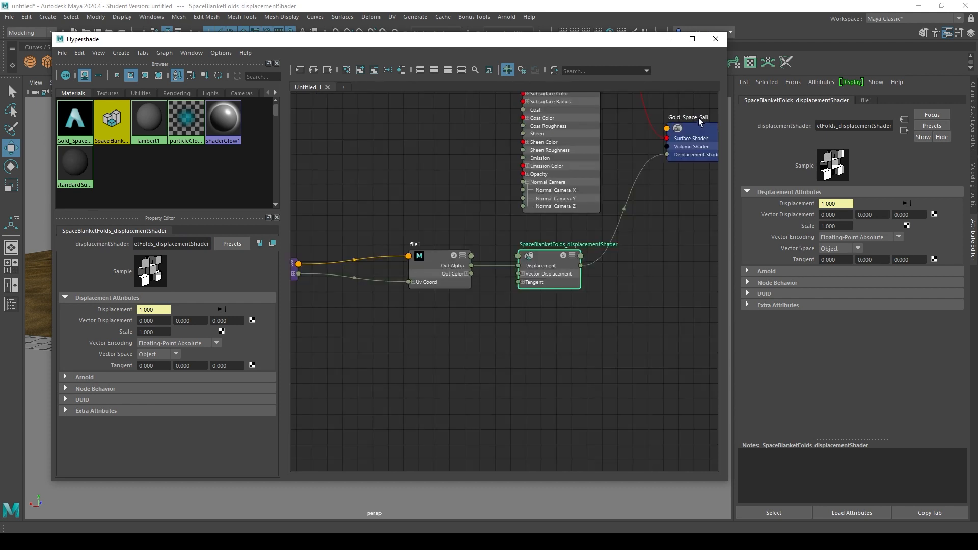
double_click(700, 117)
key(ctrl+c)
double_click(413, 243)
key(ctrl+v)
key(Return)
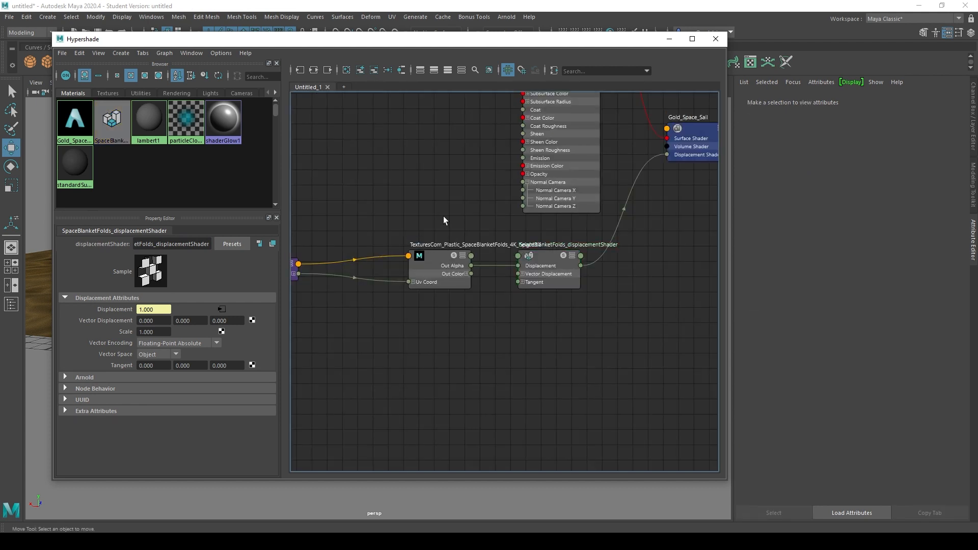
click(434, 270)
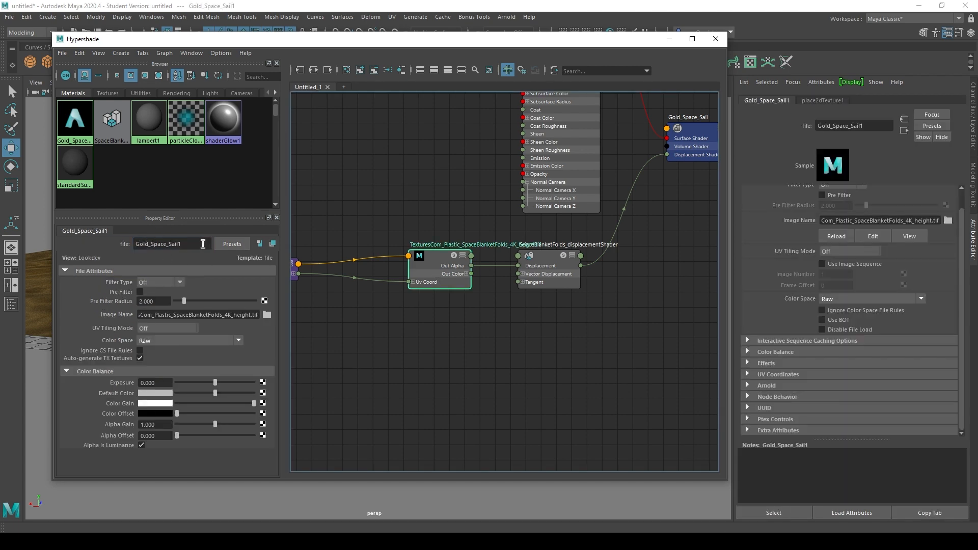
click(204, 244)
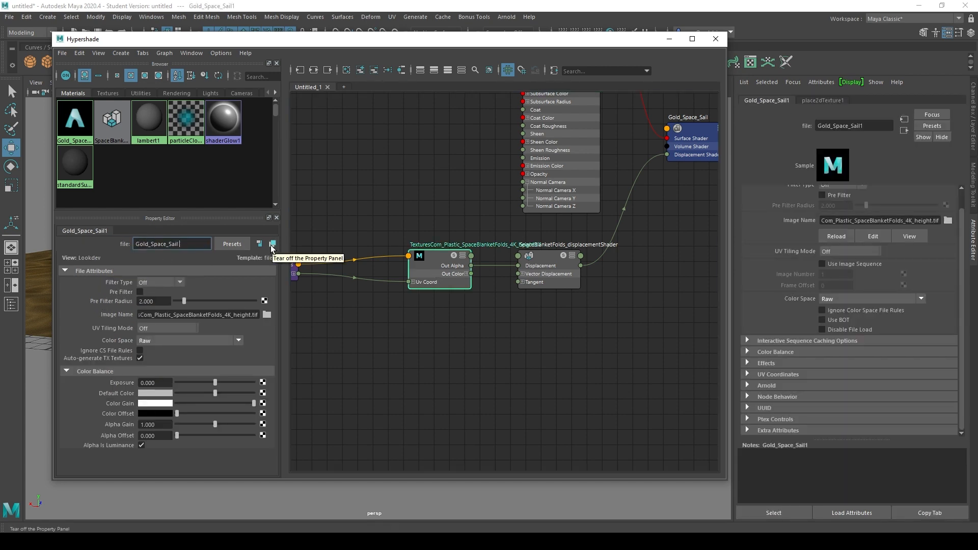
text(_files)
key(Return)
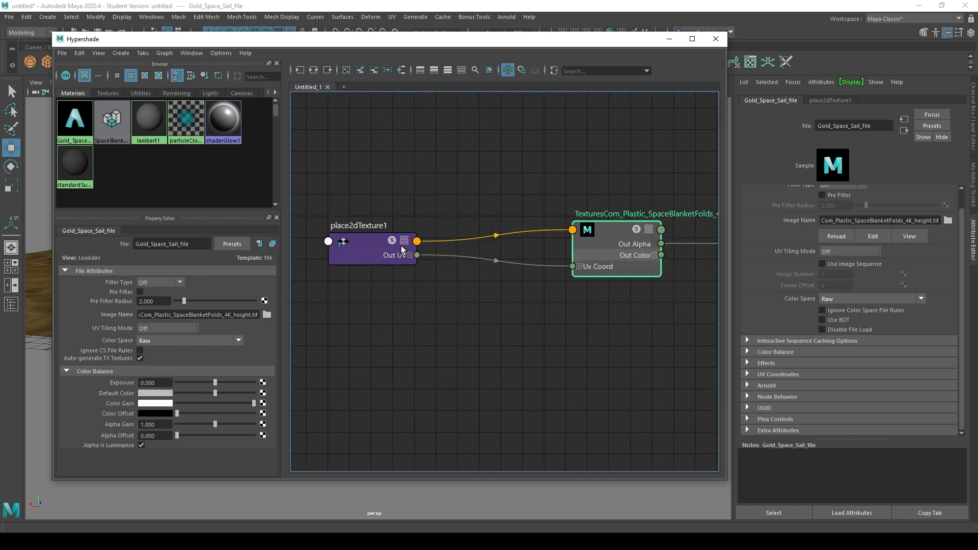
Rename the height texture's 2D placement node to Gold_Space_Sail_place2d.
click(366, 239)
click(206, 243)
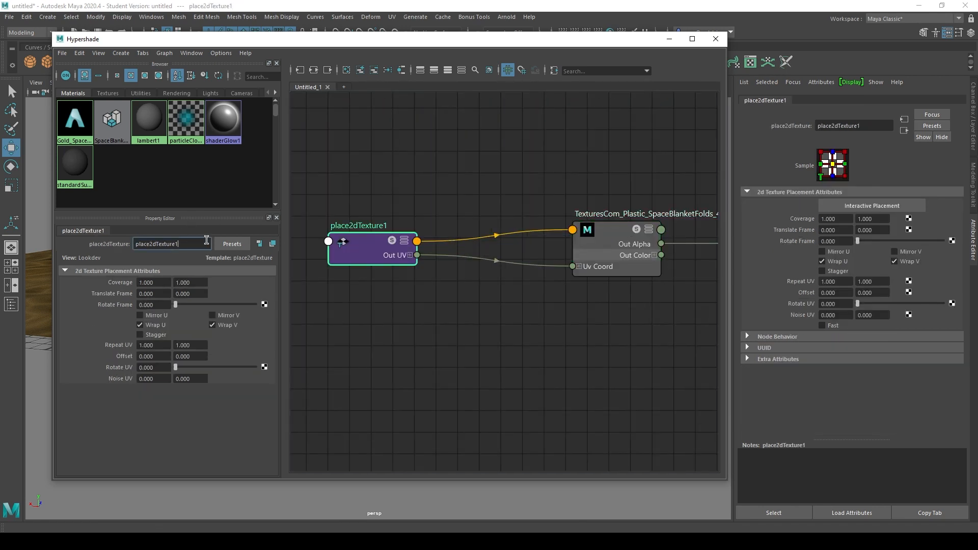
key(BackSpace)
key(BackSpace)
key(BackSpace)
key(BackSpace)
key(BackSpace)
key(BackSpace)
key(BackSpace)
key(BackSpace)
key(Home)
key(ctrl+v)
text(_)
key(Return)
Bring the placement node closer to the height file node and move both further away from the displacement shader.
scroll(521, 316, down, 1)
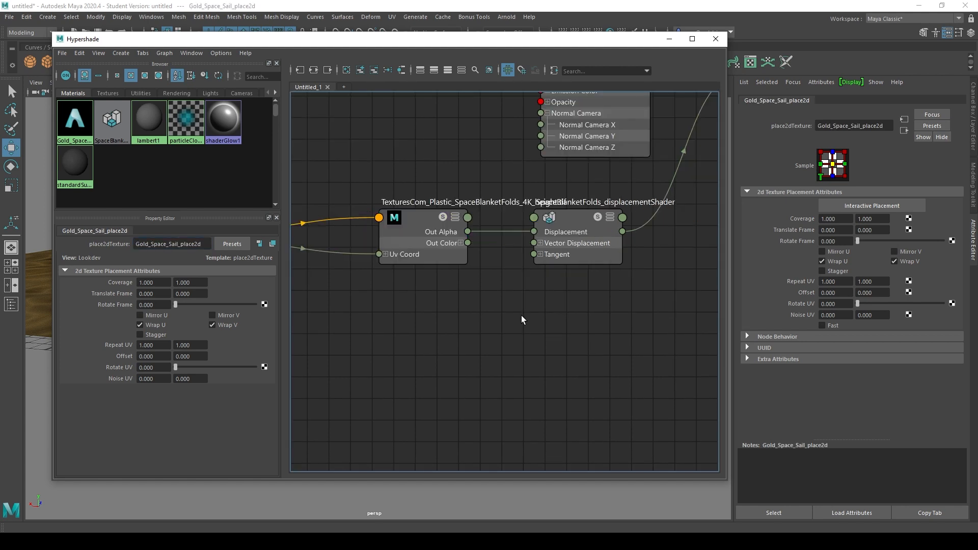
scroll(519, 301, down, 2)
alt+middle_drag(470, 235, 533, 233)
drag(350, 253, 415, 259)
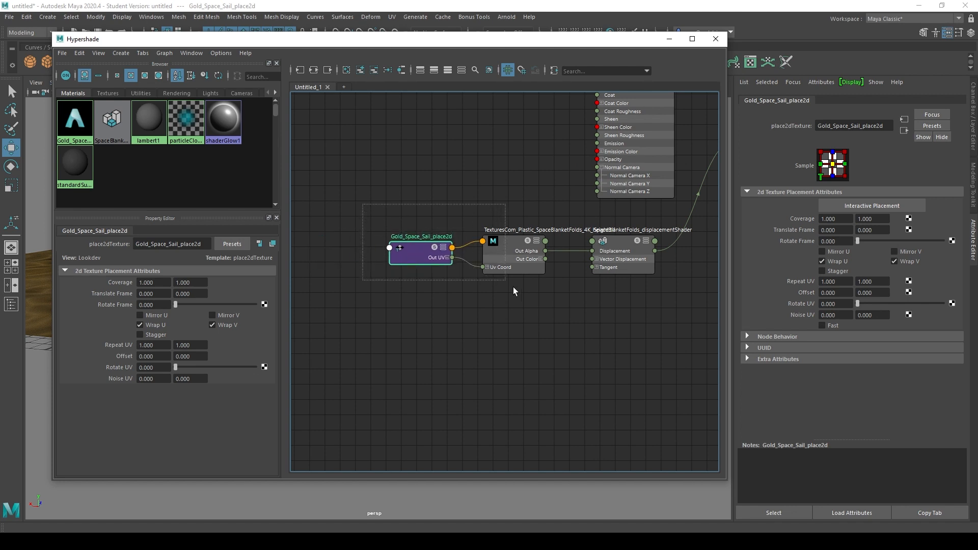
shift+drag(510, 259, 472, 260)
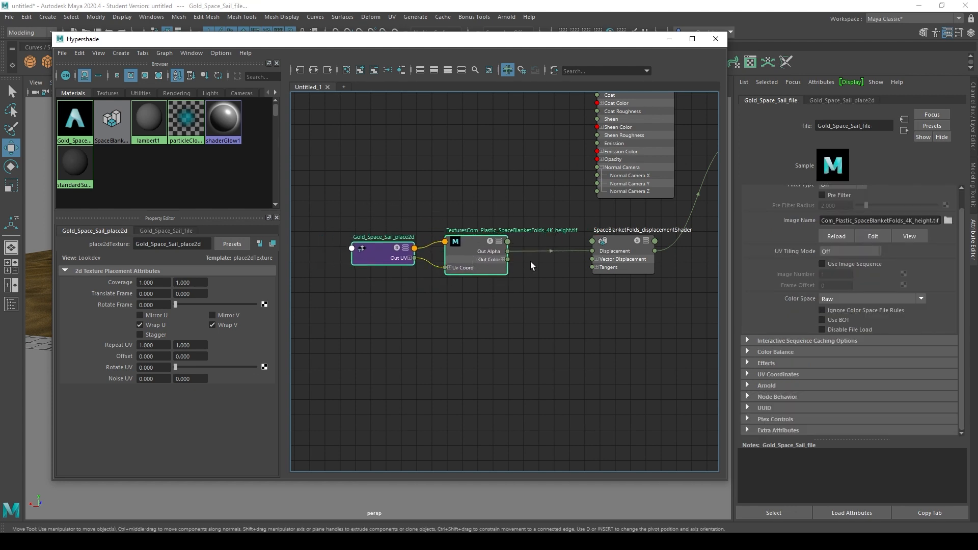
Collapse the Normal Camera X, Y and Z attributes on the Gold_Space_Sail_mat node.
alt+middle_drag(609, 173, 529, 234)
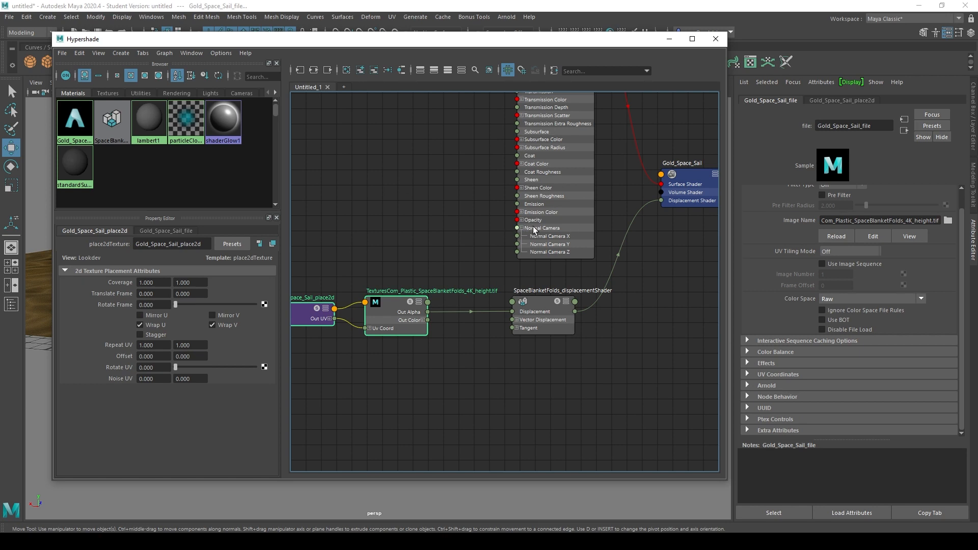
click(522, 231)
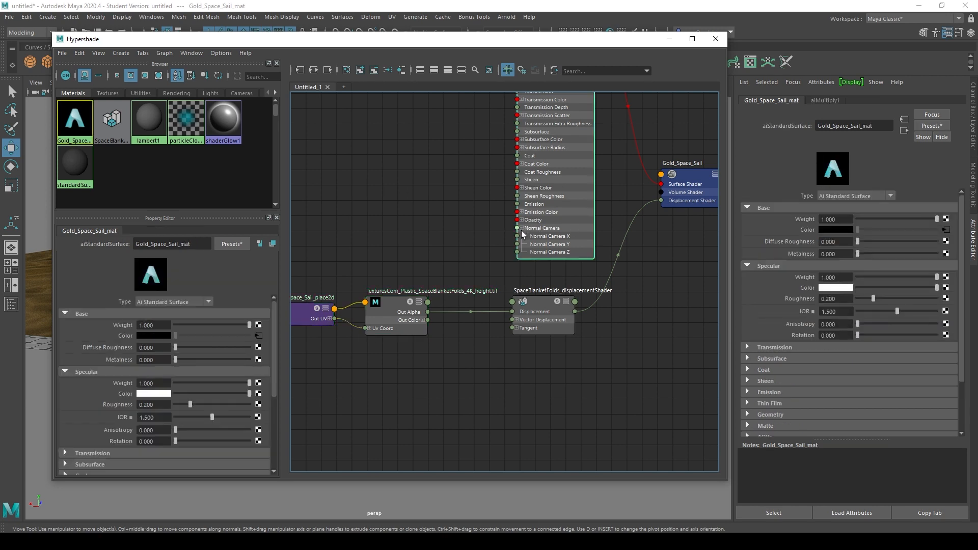
click(521, 229)
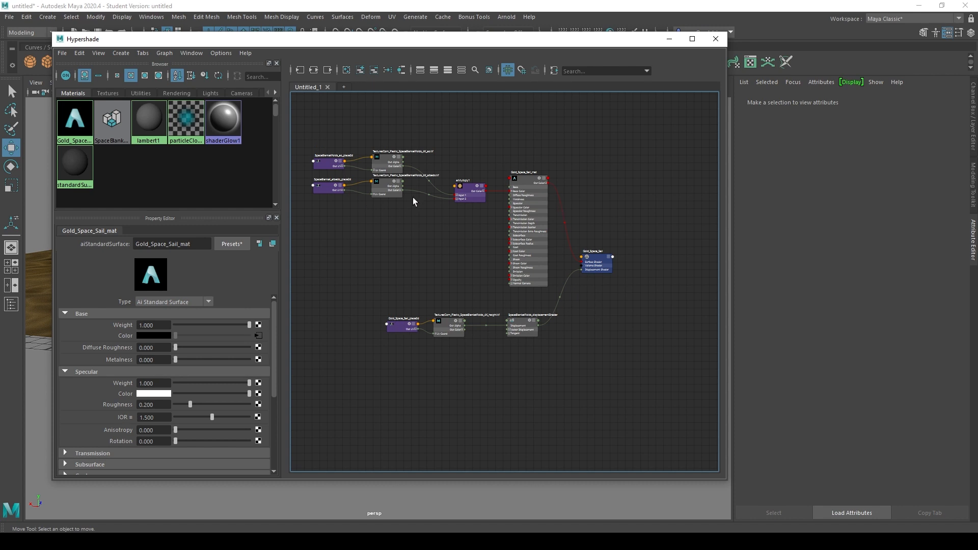
Set the Scale of SpaceBlanketFolds_displacementShader to 1.5.
mouse_move(309, 48)
mouse_down()
mouse_move(329, 77)
mouse_move(320, 46)
mouse_up()
scroll(502, 323, up, 3)
click(551, 332)
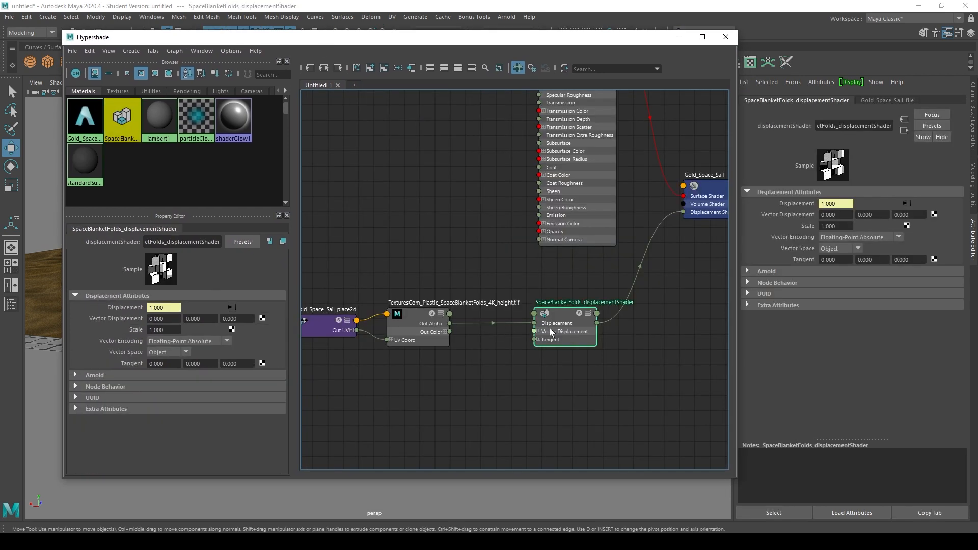
click(848, 225)
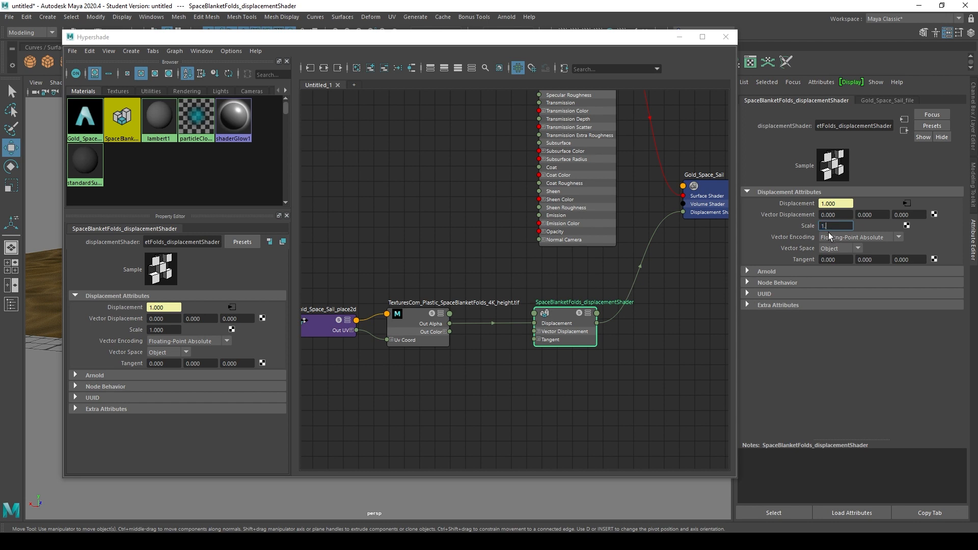
Move Hypershade clear of the viewport, reframe the plane and render the current frame with Arnold to check the displacement.
drag(527, 38, 609, 68)
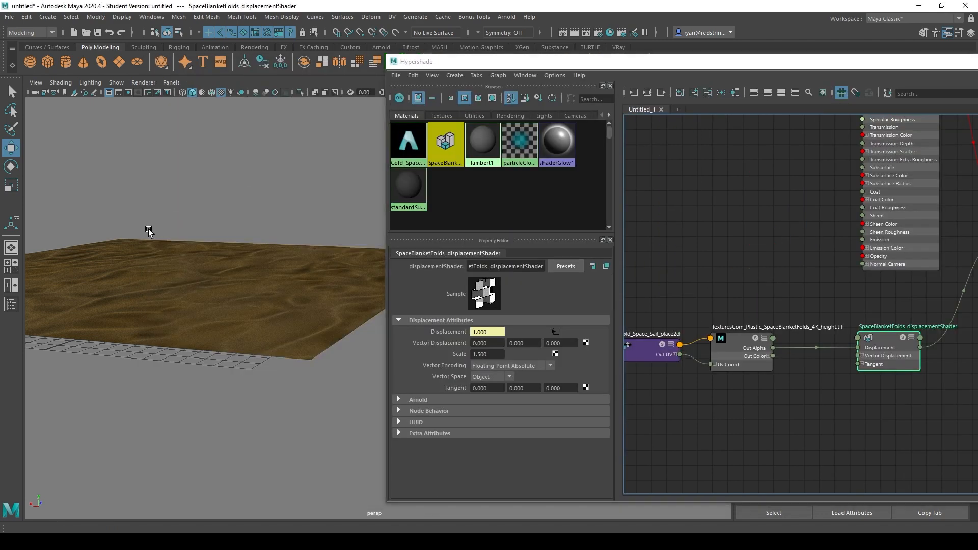
alt+right_drag(148, 229, 244, 250)
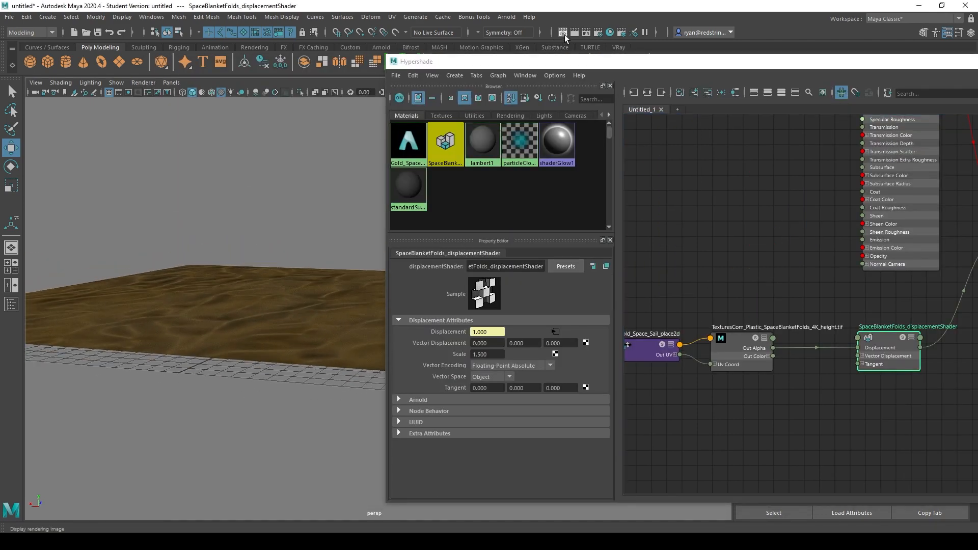
click(574, 32)
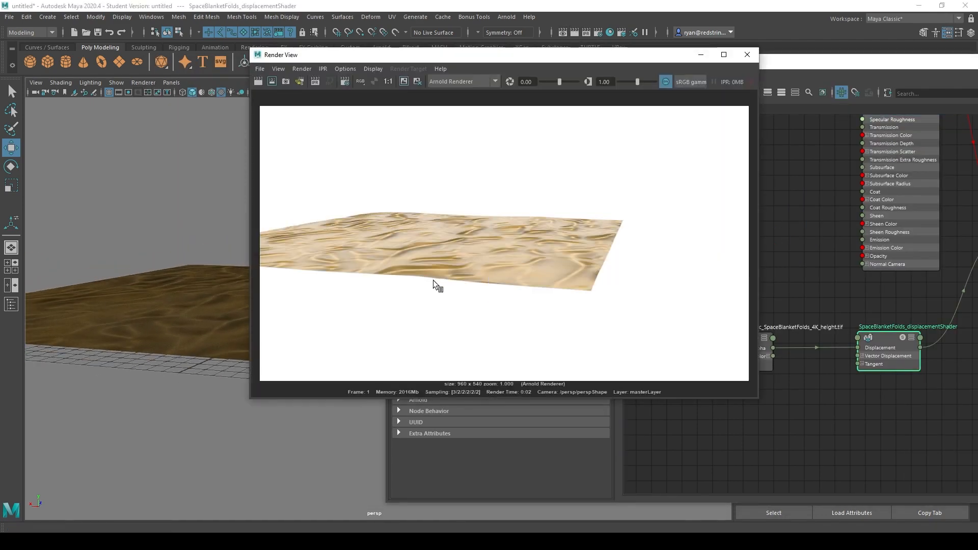
Examine the displaced plane up close in Render View, close it and bring Hypershade fully back into view.
scroll(595, 273, up, 4)
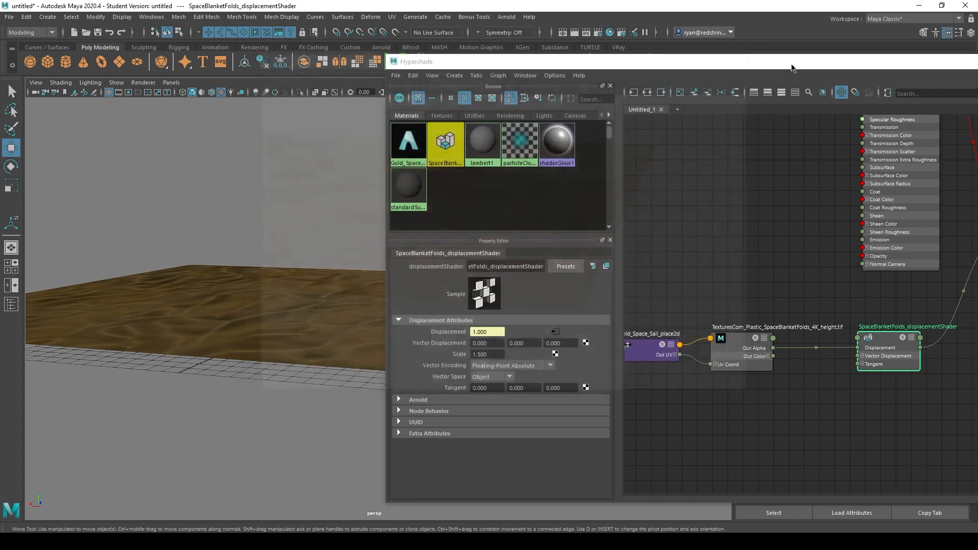
click(747, 55)
drag(789, 61, 583, 56)
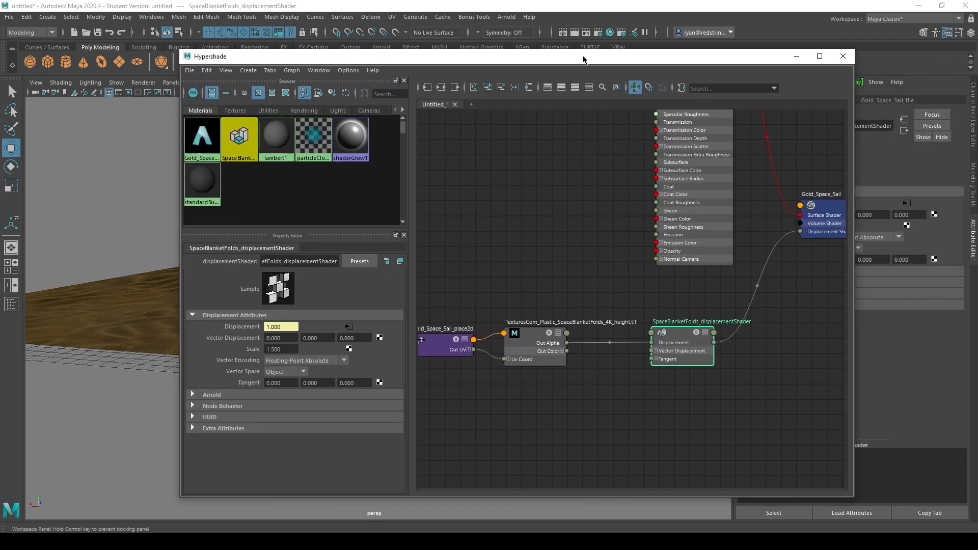
Select the plane and set its Arnold Subdivision Type to catclark with 2 Iterations.
click(101, 305)
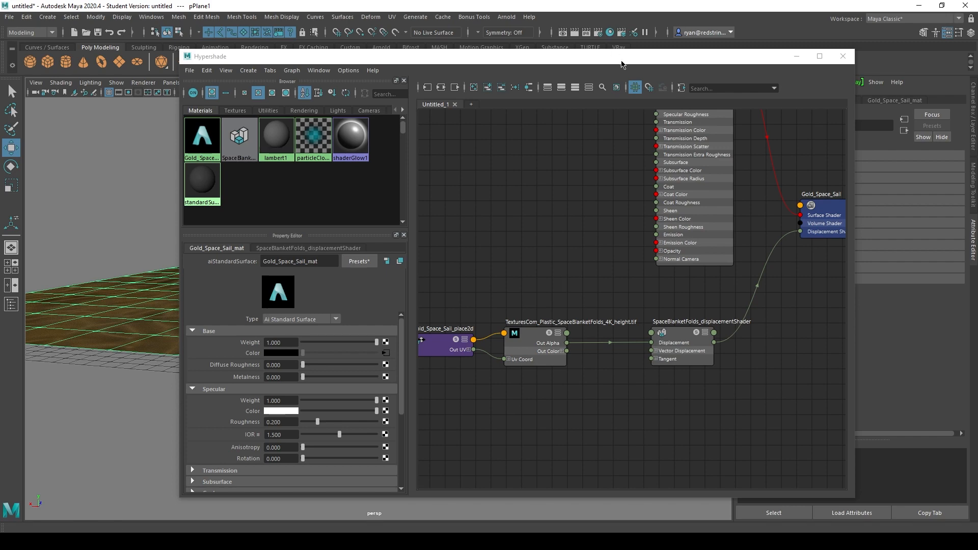
drag(618, 58, 482, 78)
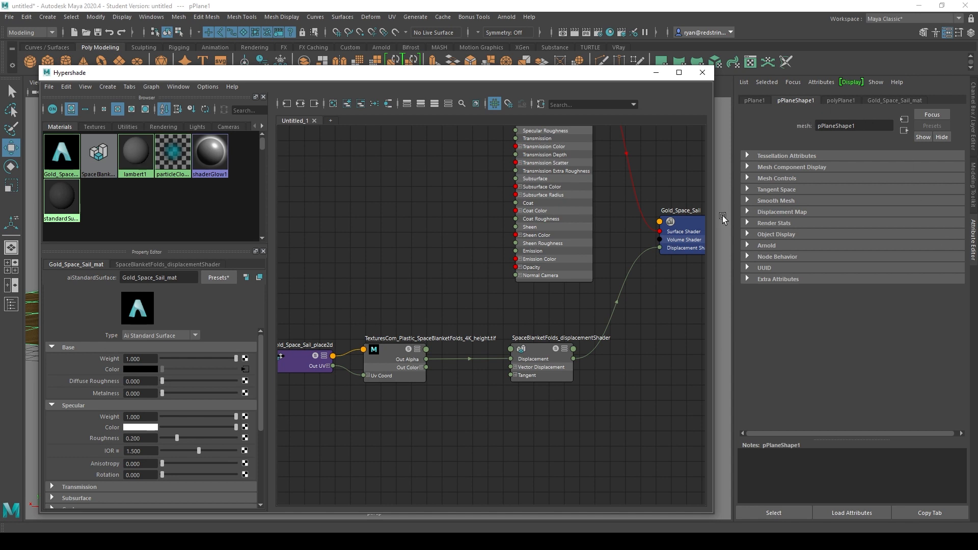
click(767, 246)
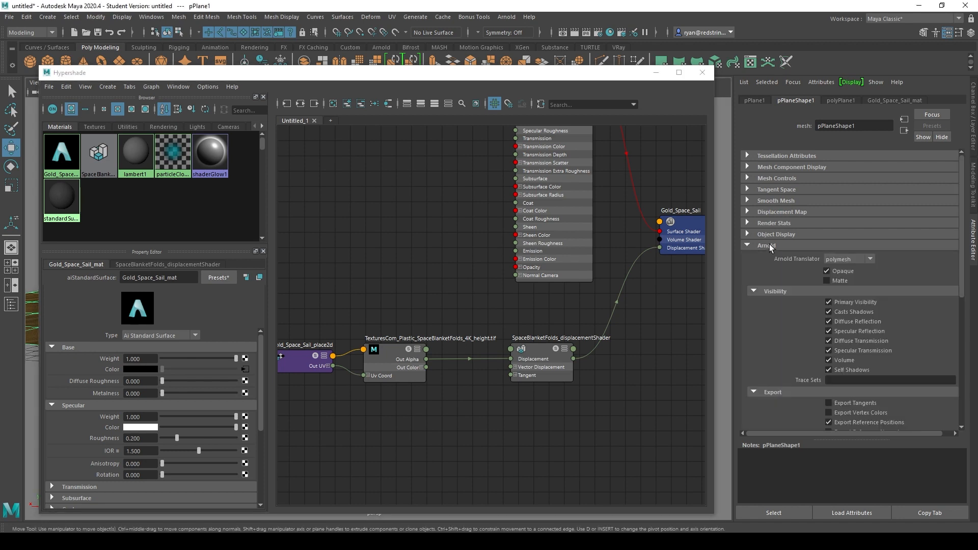
scroll(828, 236, down, 8)
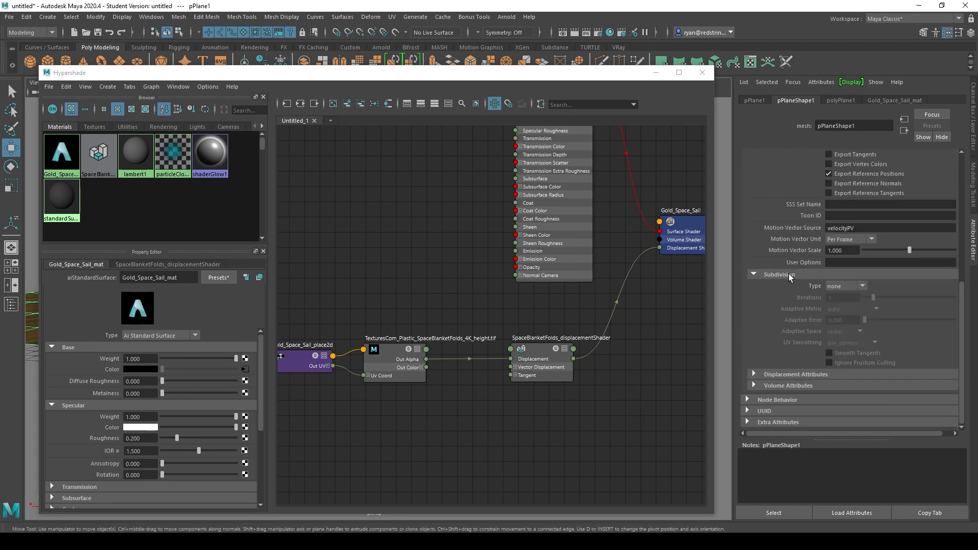
click(839, 287)
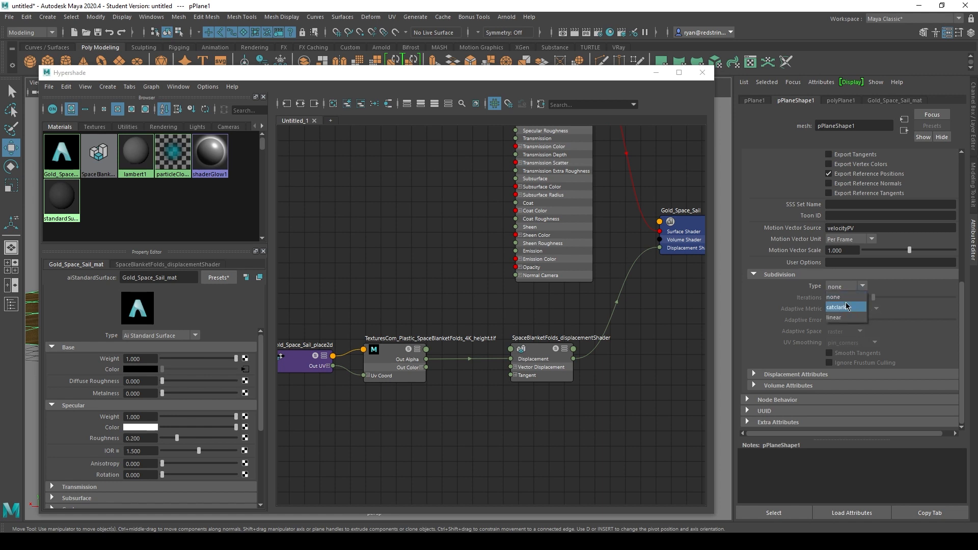
click(846, 307)
click(839, 296)
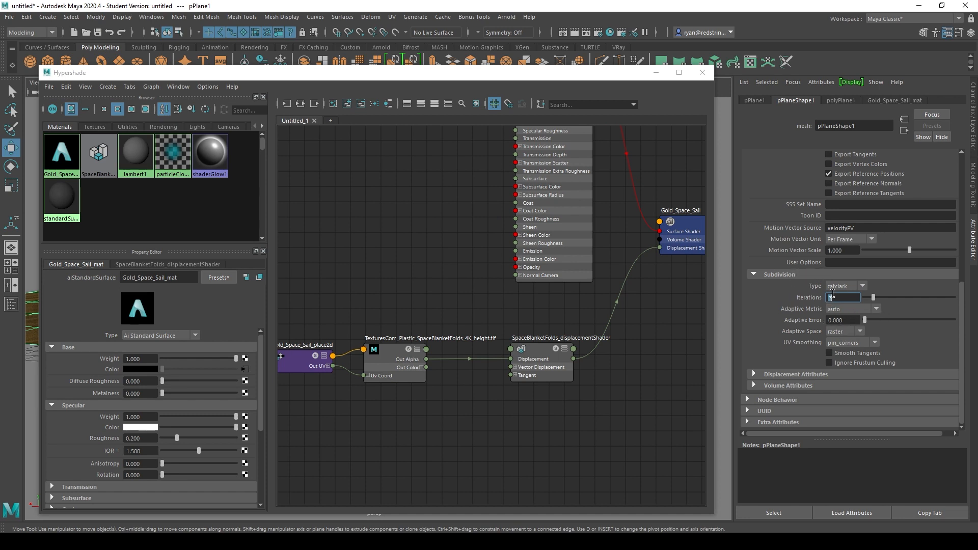
key(Return)
Render the current frame with Arnold, inspect the subdivided surface up close and close Render View.
drag(484, 72, 584, 59)
click(585, 33)
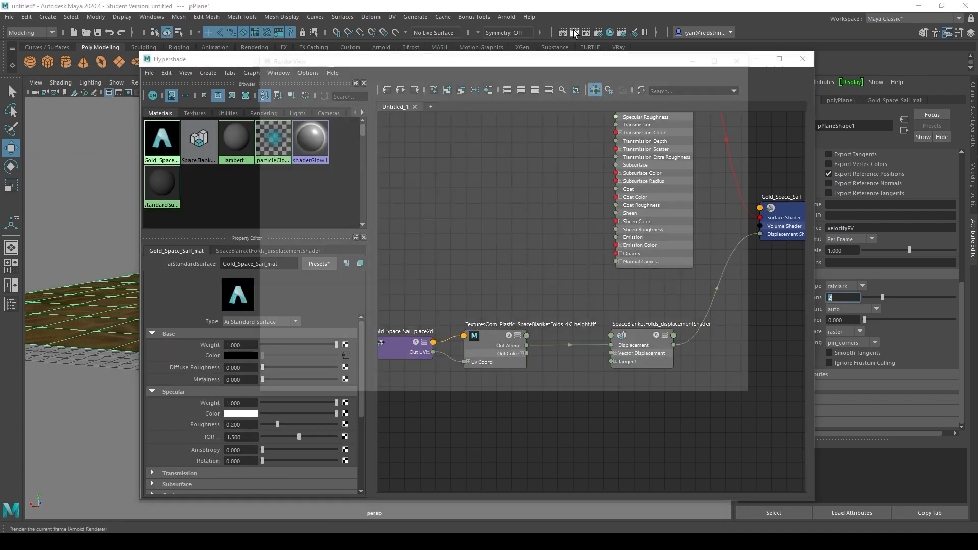
scroll(404, 221, up, 2)
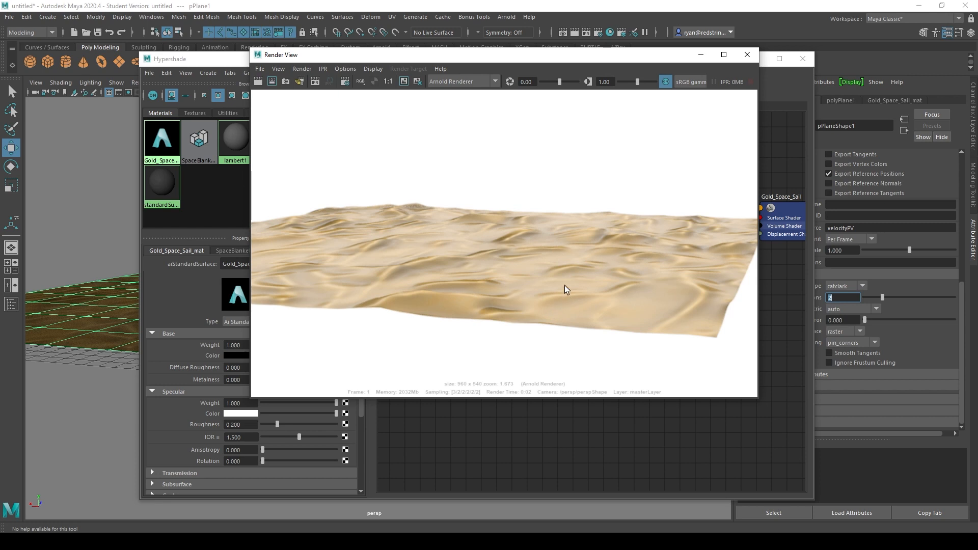
click(748, 54)
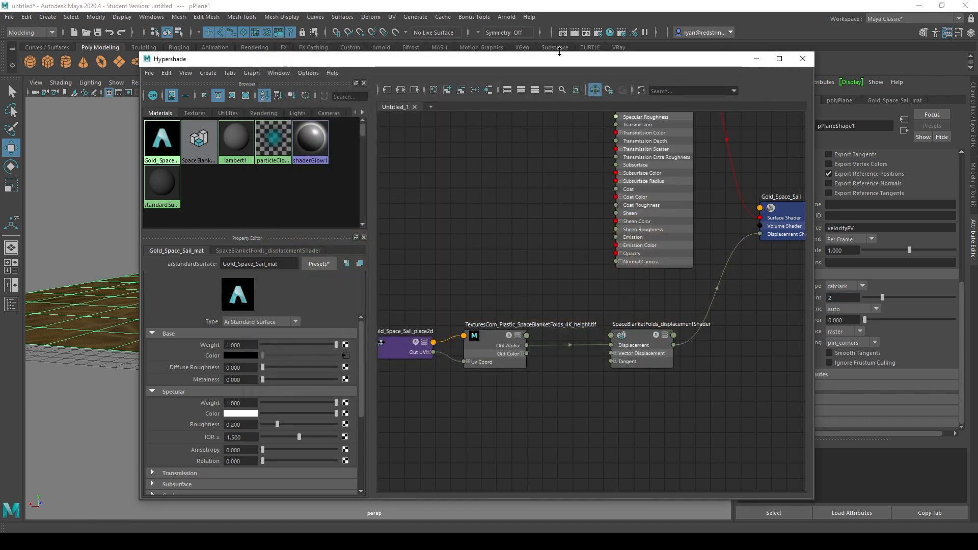
Open Arnold RenderView and check the plane's displacement in a live render from different camera angles.
click(506, 17)
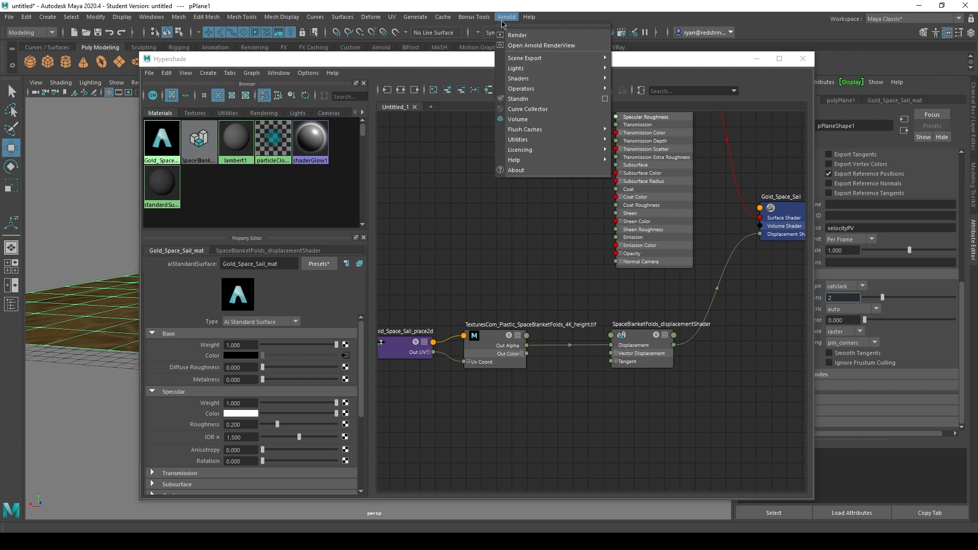
click(524, 46)
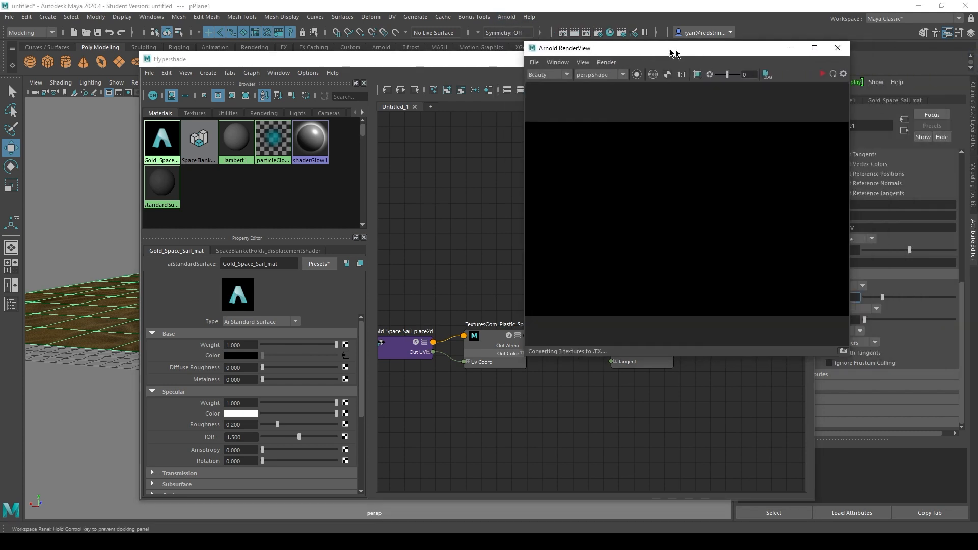
click(687, 73)
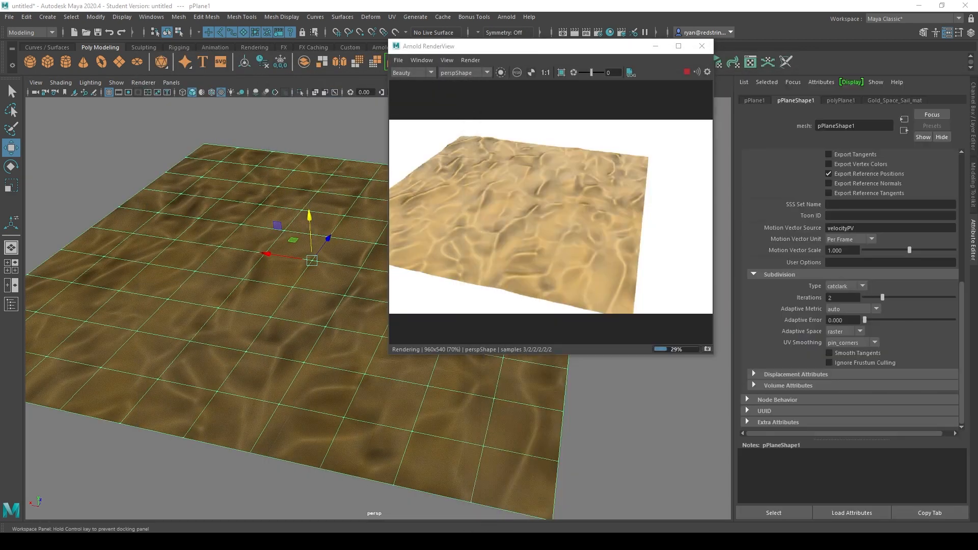
alt+drag(228, 273, 255, 272)
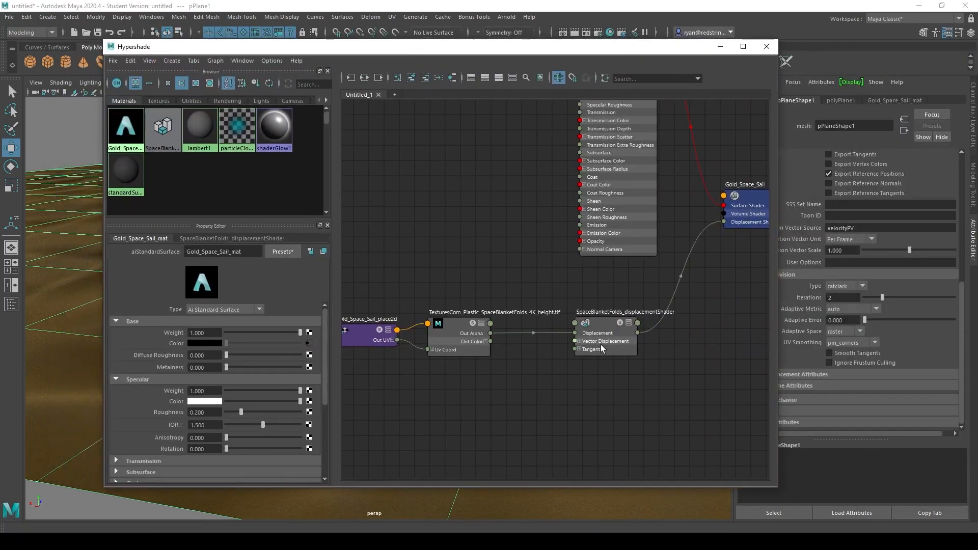
Set the Scale of SpaceBlanketFolds_displacementShader to 3.
click(838, 226)
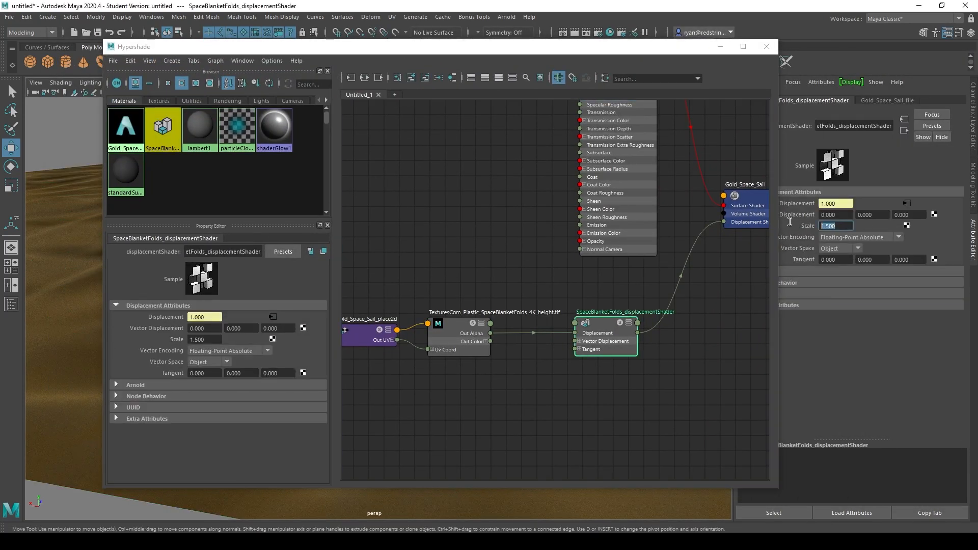
text(3)
key(Return)
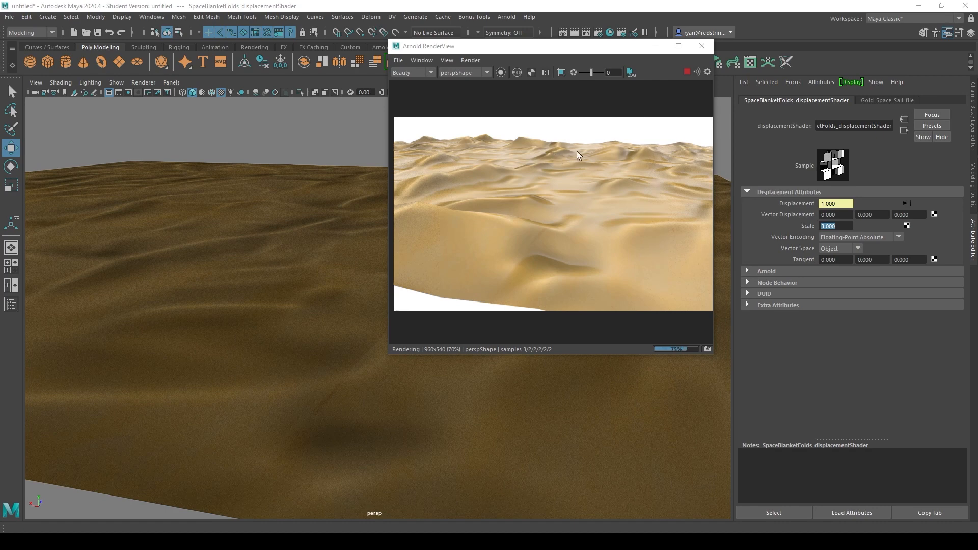
Try 4 Arnold subdivision Iterations on the plane in the live render and return the value to 2.
click(219, 240)
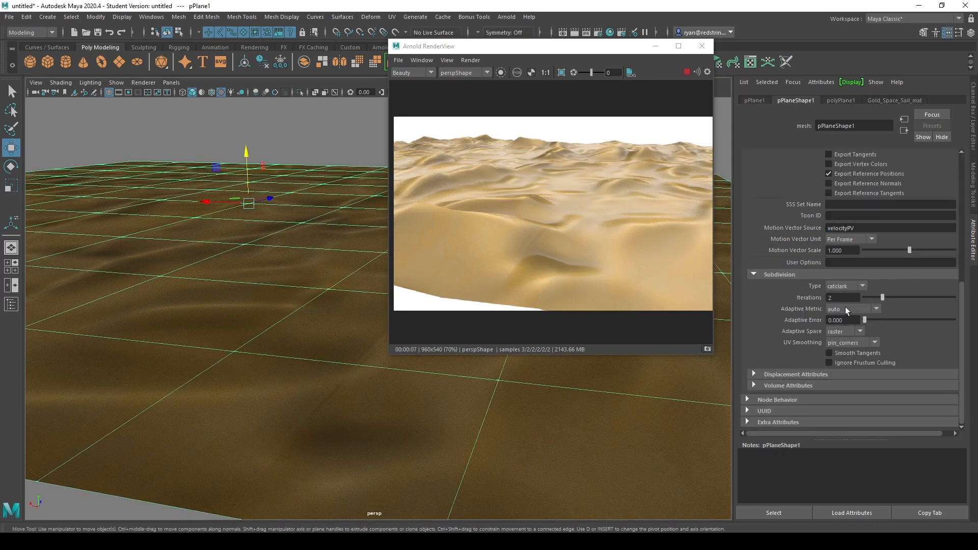
click(846, 297)
text(4)
key(Return)
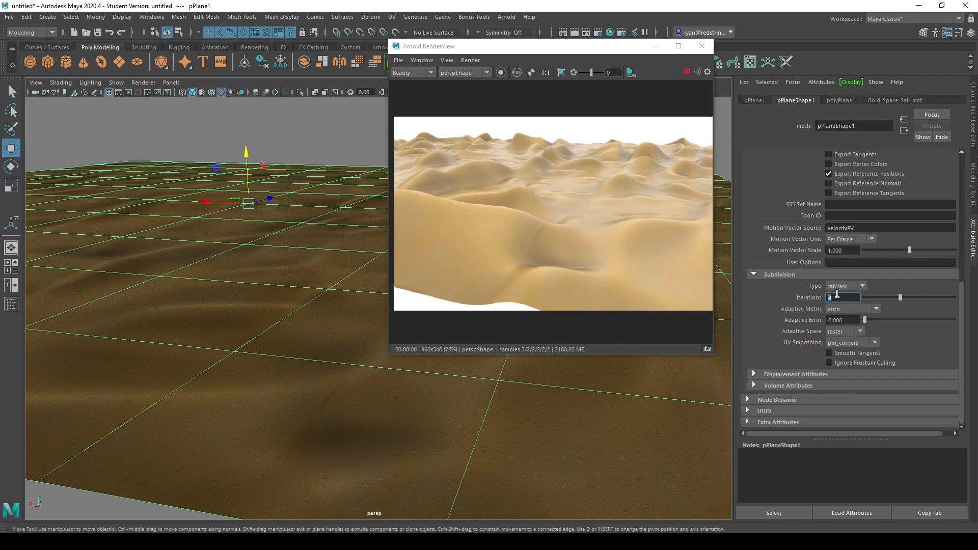
text(2)
key(Return)
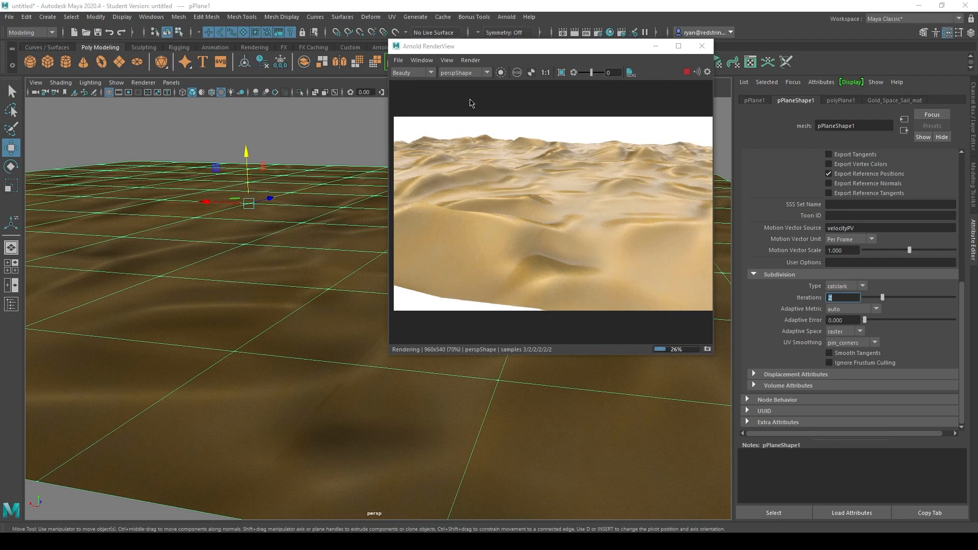
Bring Hypershade back and set the Scale of SpaceBlanketFolds_displacementShader to 1.
key(alt+Tab)
click(726, 382)
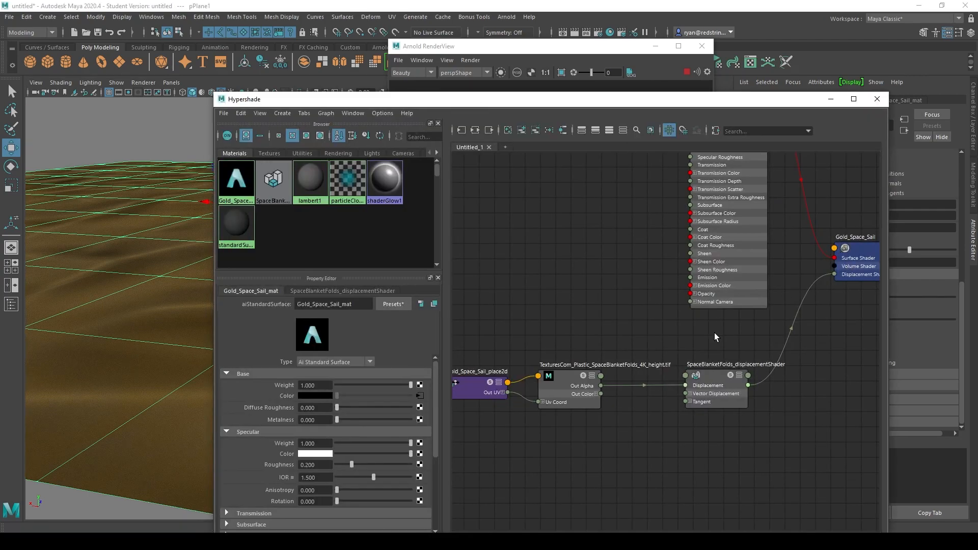
drag(662, 103, 542, 49)
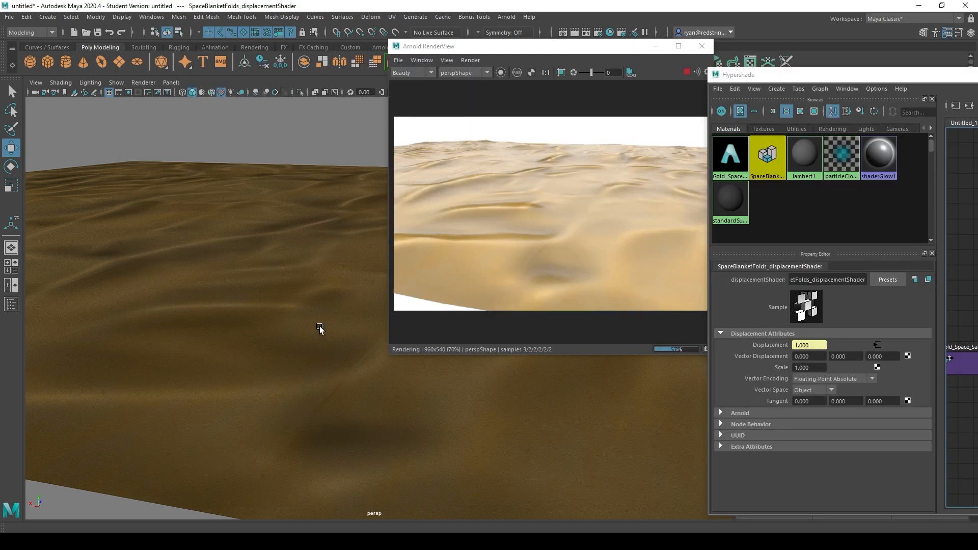
Check the reduced displacement in the live render from a low and a higher angle, and close Arnold RenderView.
alt+drag(319, 330, 320, 333)
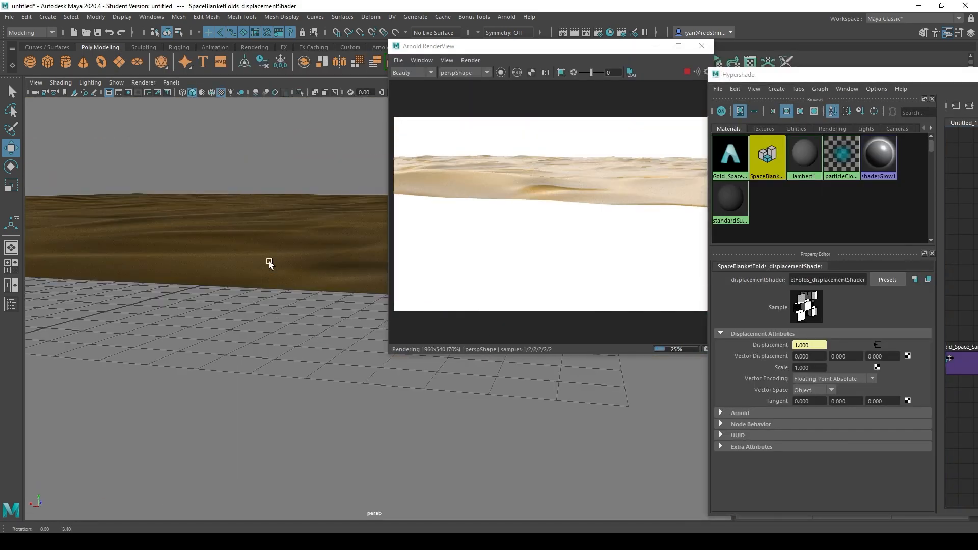
scroll(269, 248, up, 5)
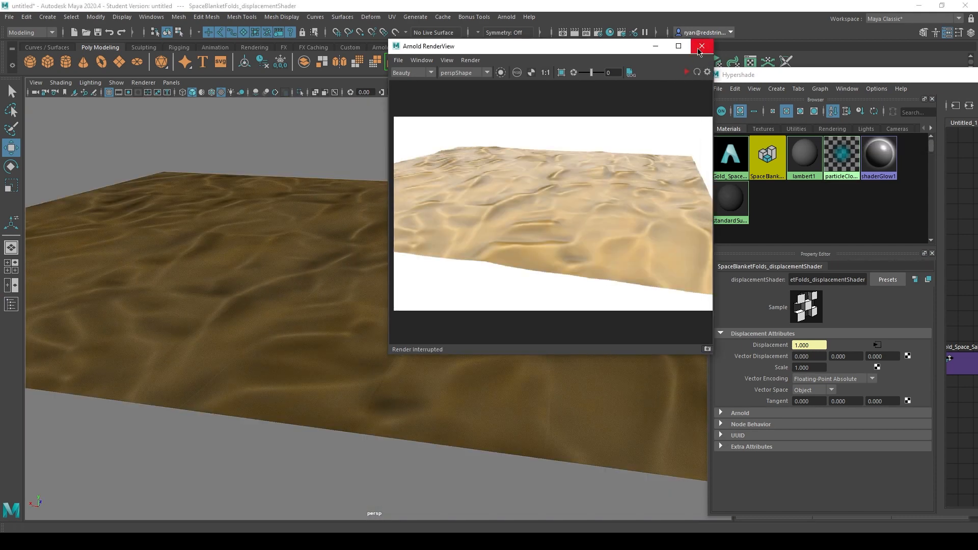
click(702, 46)
Maximize Hypershade and add TexturesCom_Plastic_SpaceBlanketFolds_4K_normal.tif as a file texture between the albedo and height nodes, with its placement node beside it.
drag(826, 75, 286, 1)
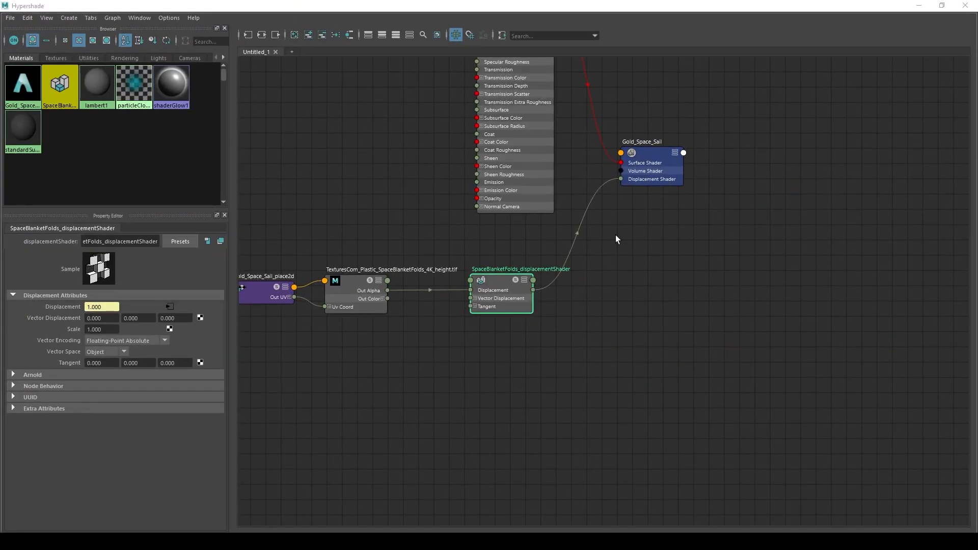
alt+middle_drag(323, 175, 419, 260)
mouse_move(513, 303)
alt+right_down()
mouse_move(491, 301)
mouse_move(502, 302)
alt+right_up()
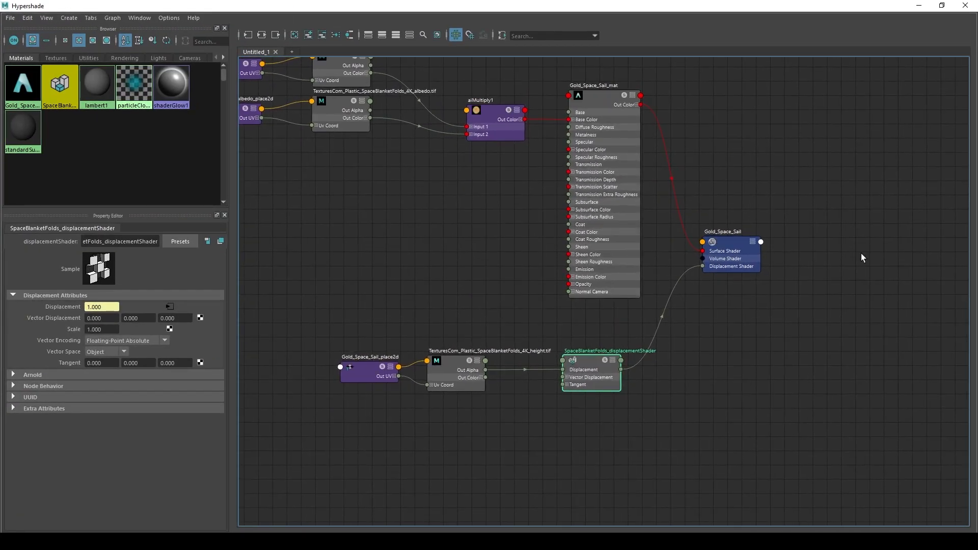
drag(977, 153, 395, 259)
drag(368, 214, 504, 303)
drag(410, 274, 286, 242)
click(289, 245)
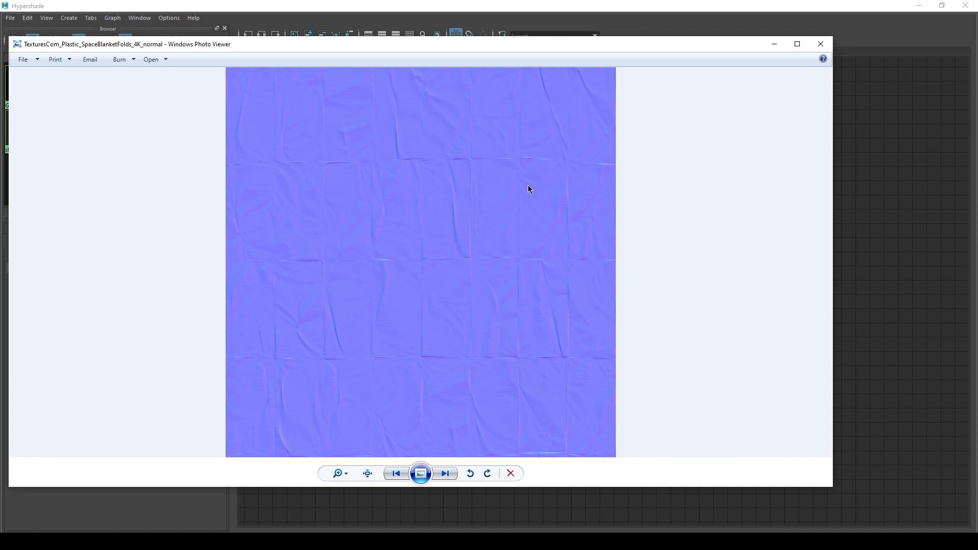
click(815, 44)
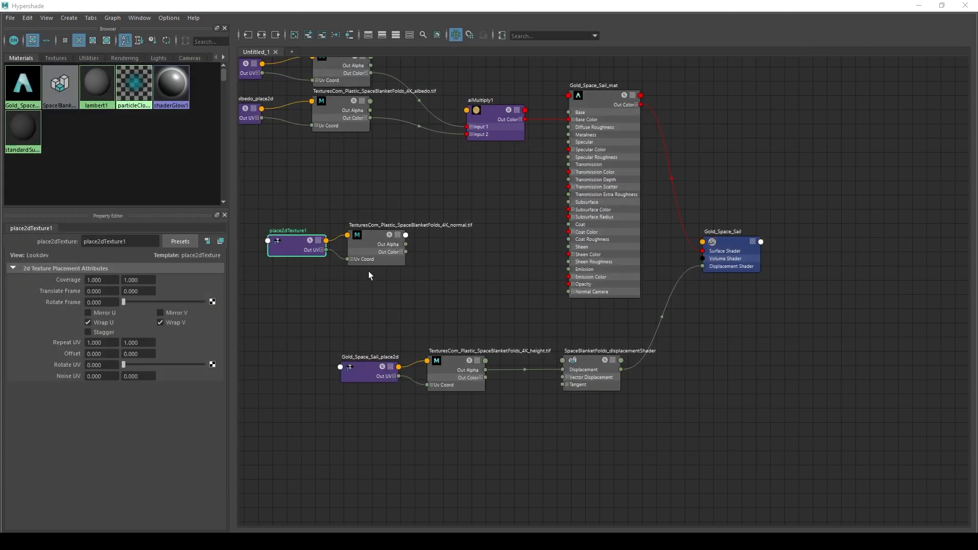
Set the normal map's Filter Type to Off and Color Space to Raw, and connect its Out Color to Normal Camera on Gold_Space_Sail_mat.
click(368, 246)
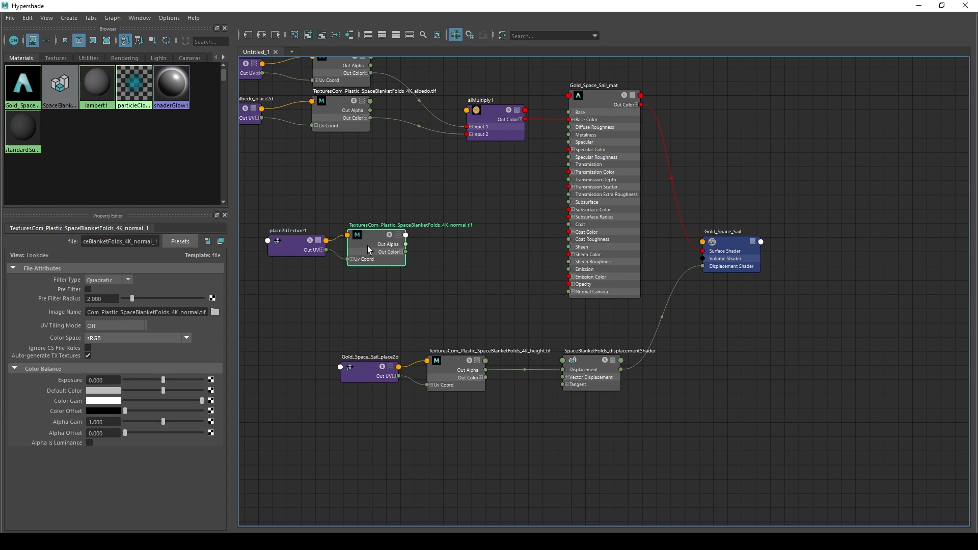
click(122, 279)
click(95, 289)
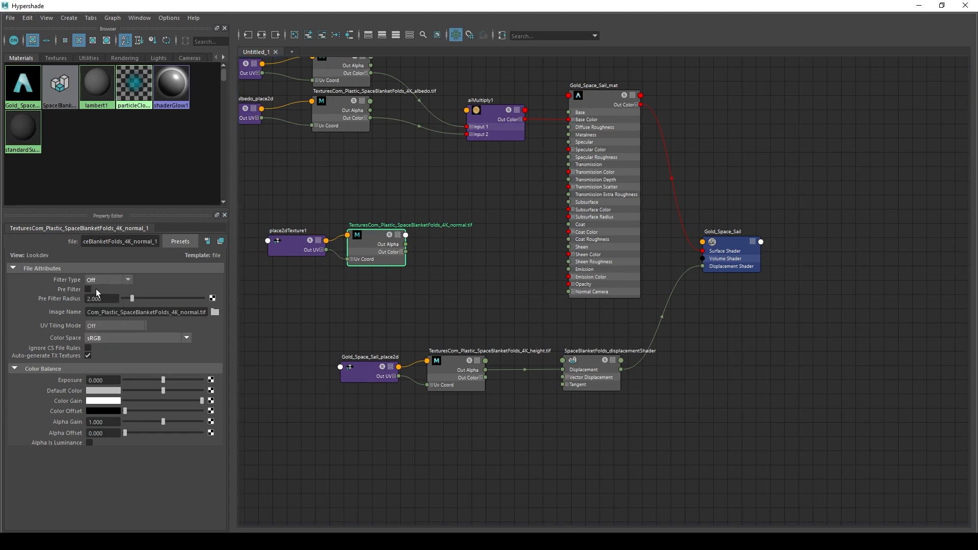
click(120, 338)
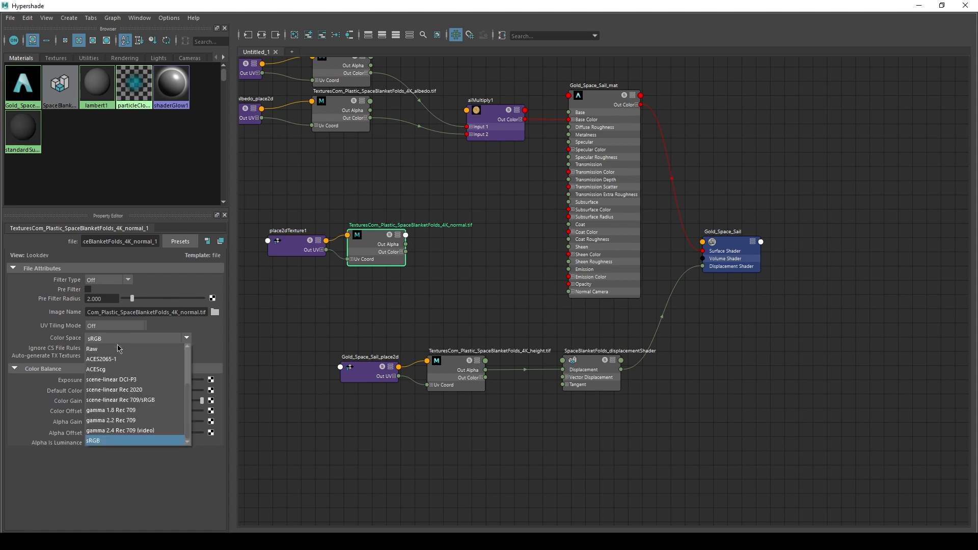
click(117, 349)
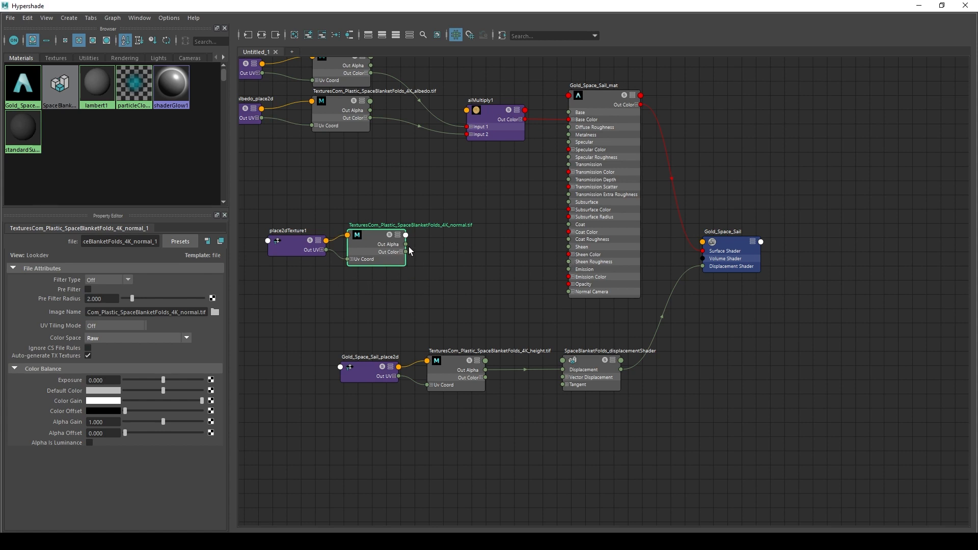
drag(406, 252, 595, 292)
Move Hypershade aside, re-render the current frame with Arnold and examine the surface with the normal map.
drag(415, 5, 525, 84)
click(574, 32)
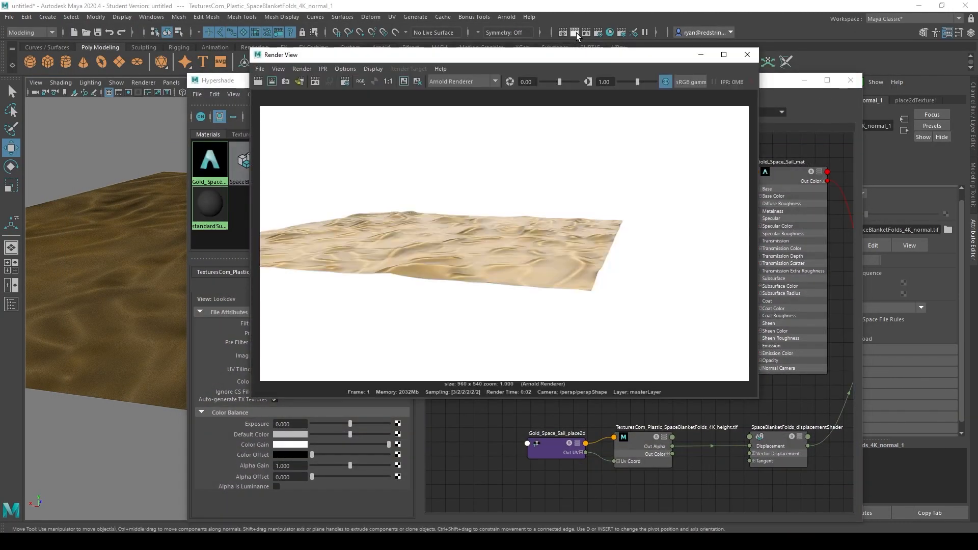
click(262, 81)
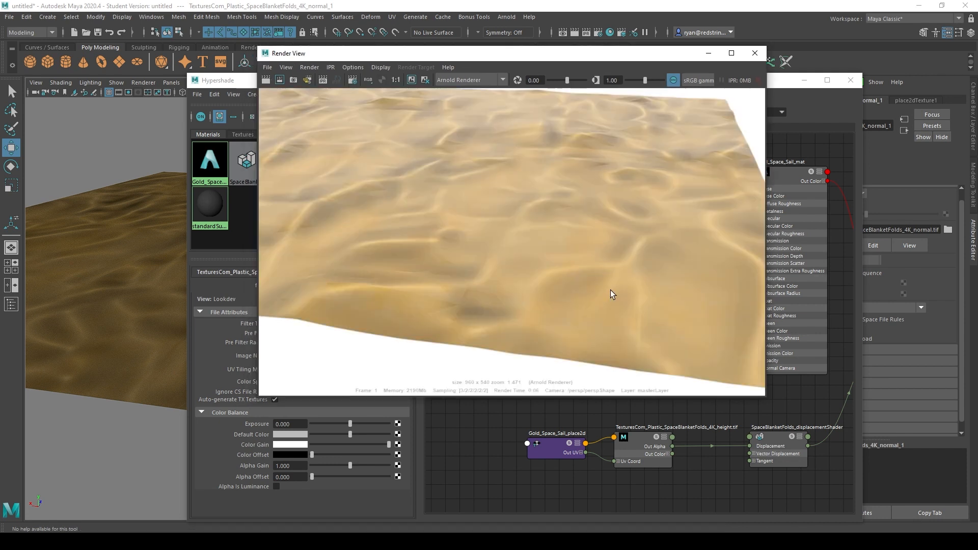
scroll(611, 291, up, 2)
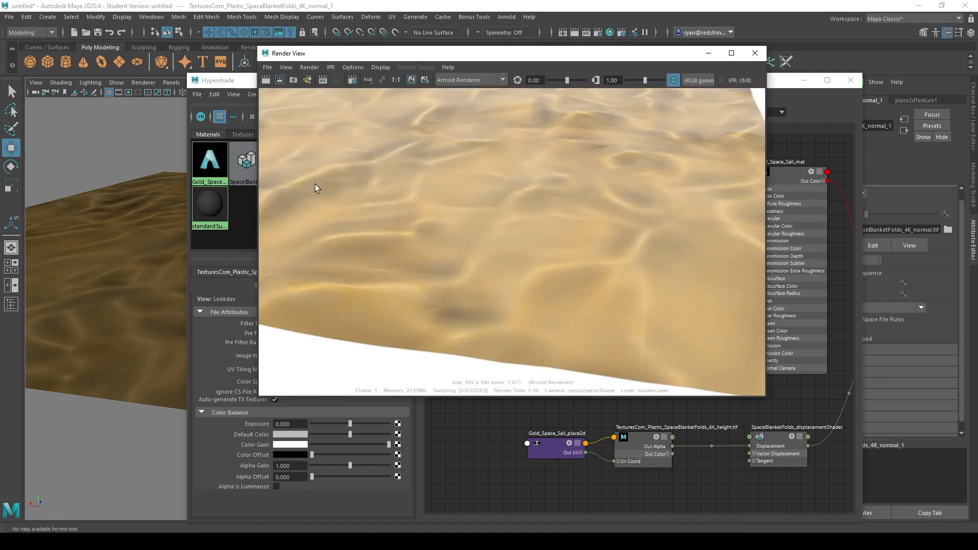
Close the Render View and add TexturesCom_Plastic_SpaceBlanketFolds_4K_height.tif as a second height file texture with a placement node, above the normal map nodes.
scroll(512, 275, down, 3)
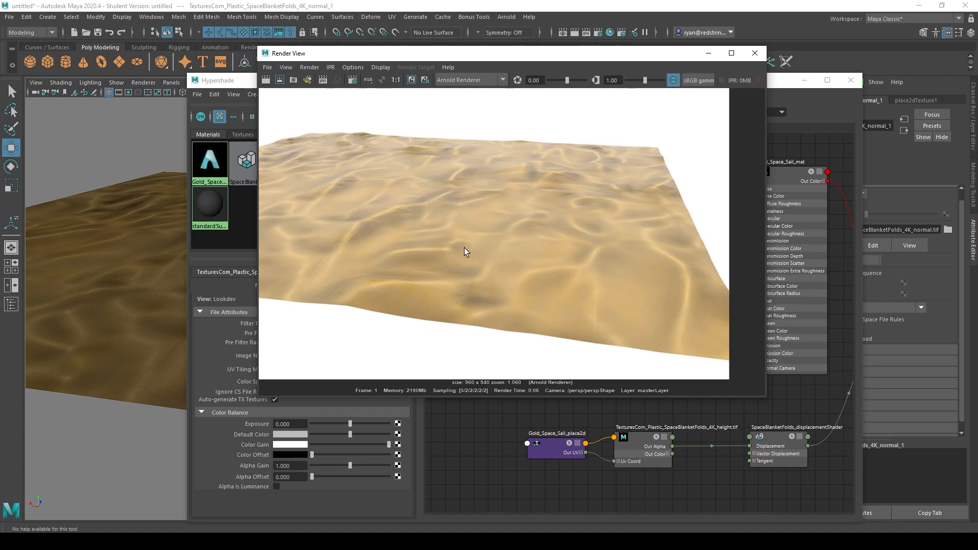
click(757, 59)
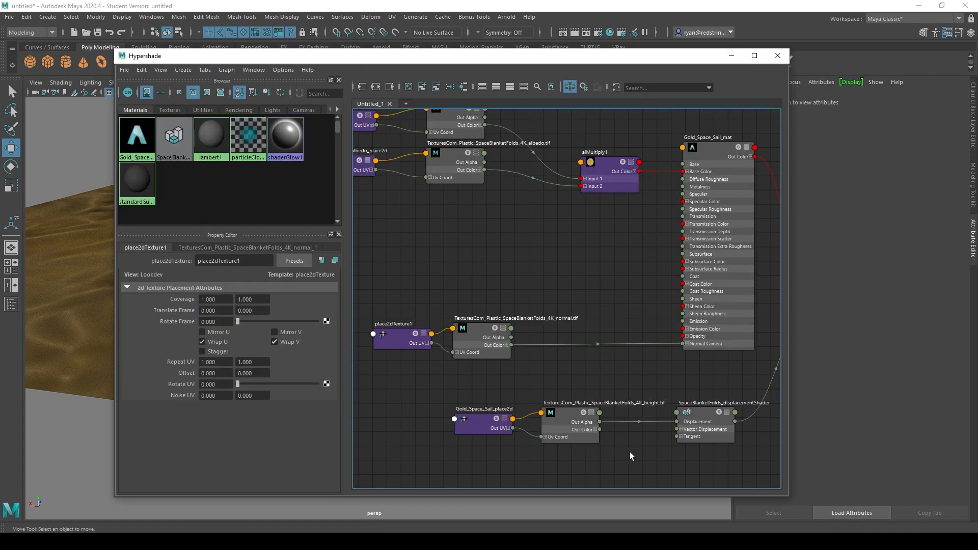
alt+middle_drag(643, 431, 530, 351)
alt+middle_drag(410, 303, 539, 347)
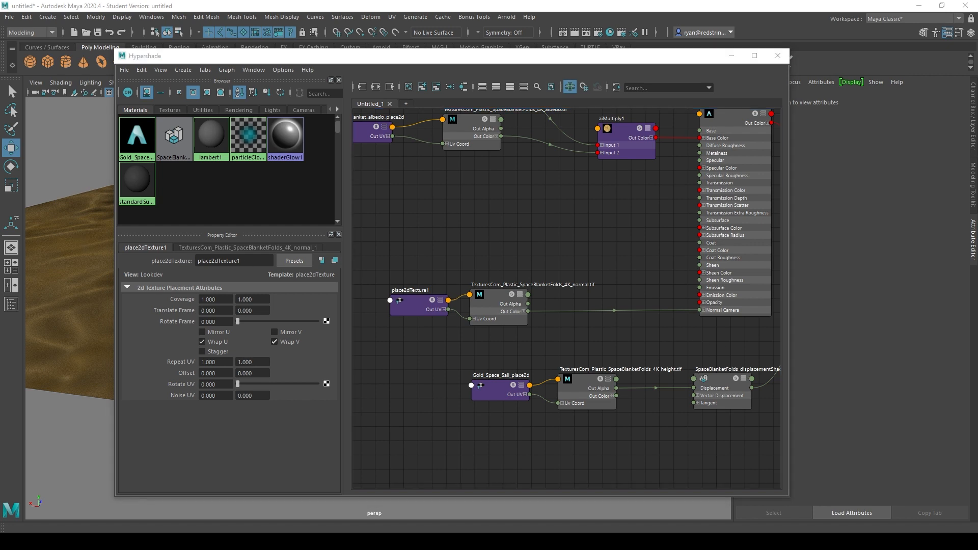
drag(561, 245, 473, 226)
Delete the normal map's connection to Normal Camera, and move the normal and second height textures with their placement nodes away from the material.
click(603, 317)
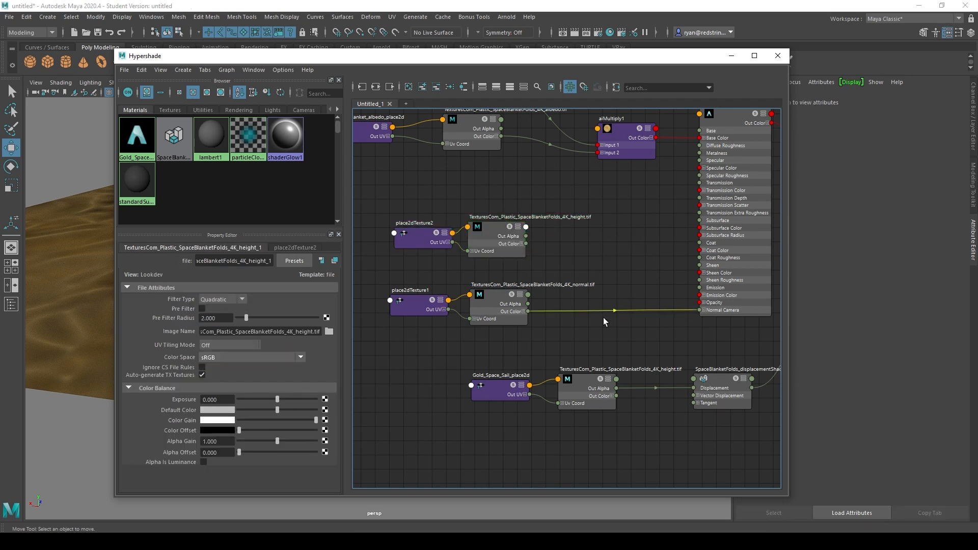
key(Delete)
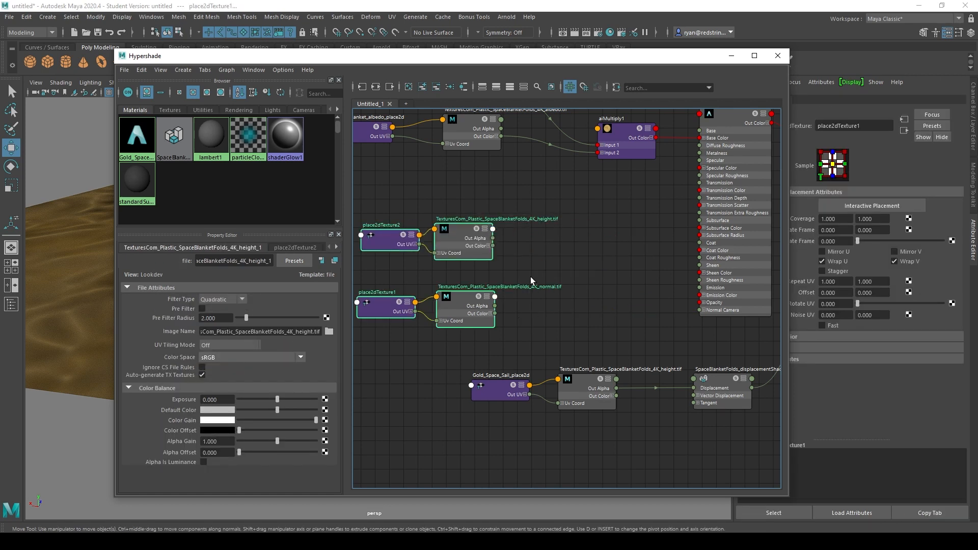
click(528, 259)
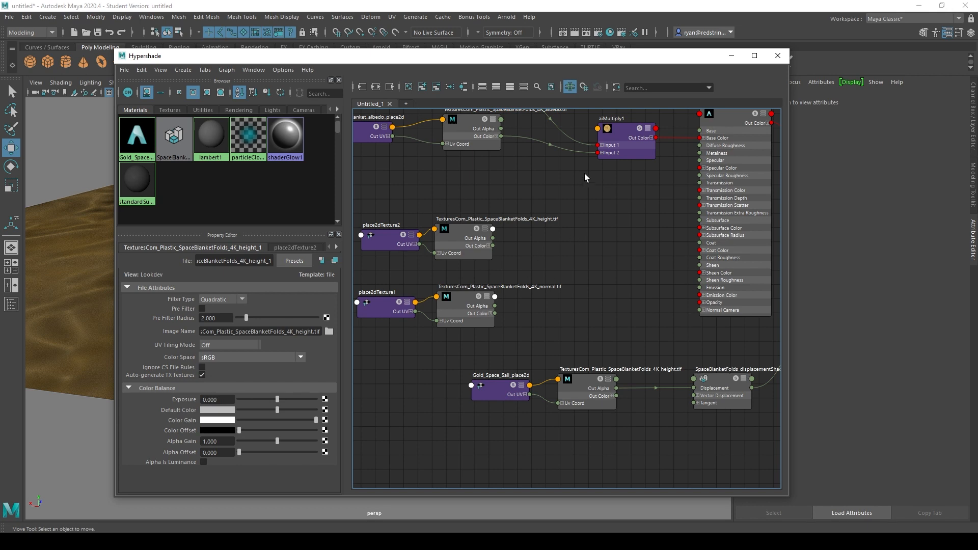
Add a bump2d node between the second height texture and the material.
key(Tab)
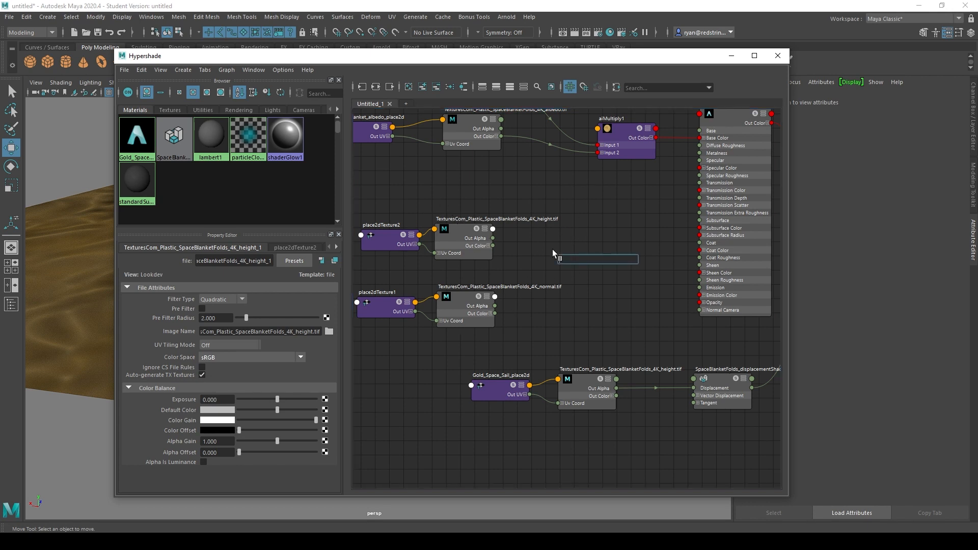
text(bum)
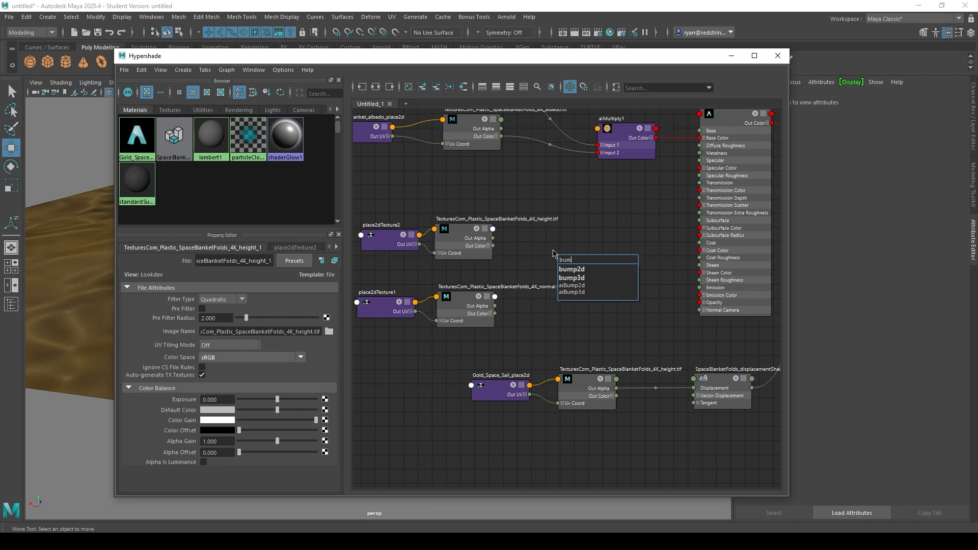
key(Return)
drag(570, 259, 586, 225)
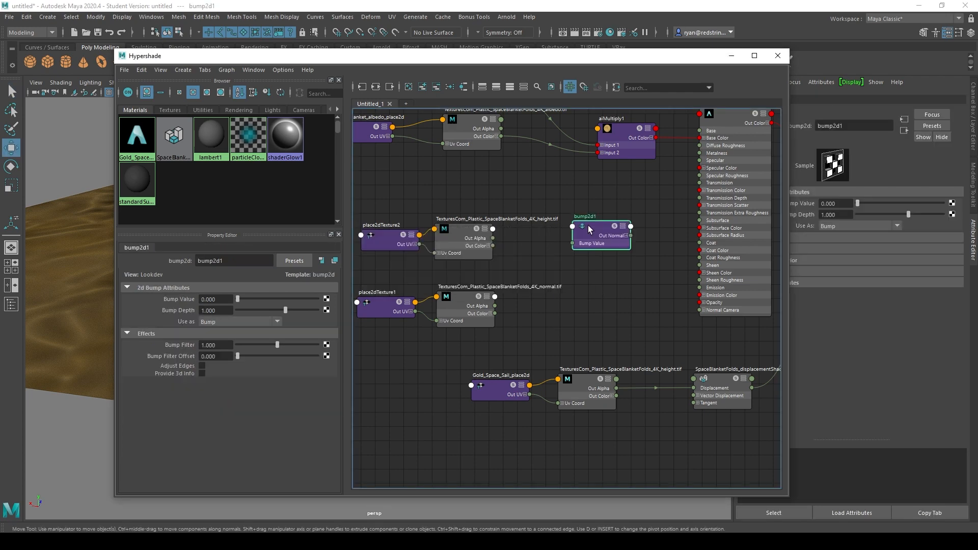
key(ctrl+c)
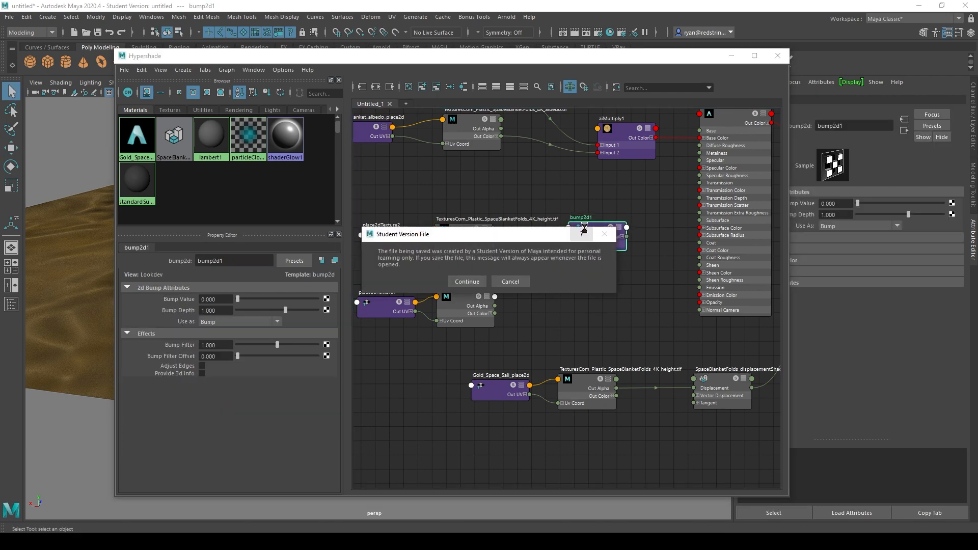
key(Return)
Add another bump2d node beside the normal map, connect the map's Out Alpha to its Bump Value, and set Use As to Tangent Space Normals.
click(587, 292)
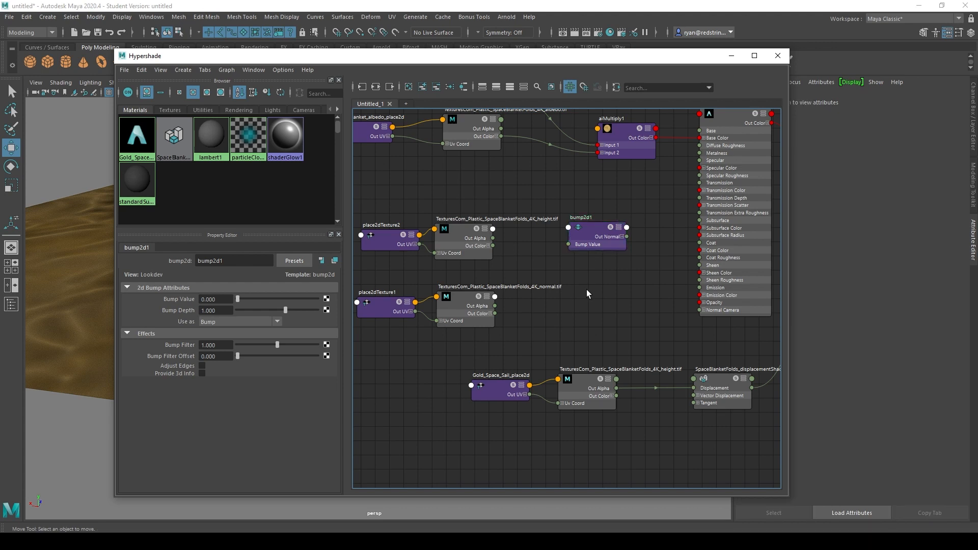
key(Tab)
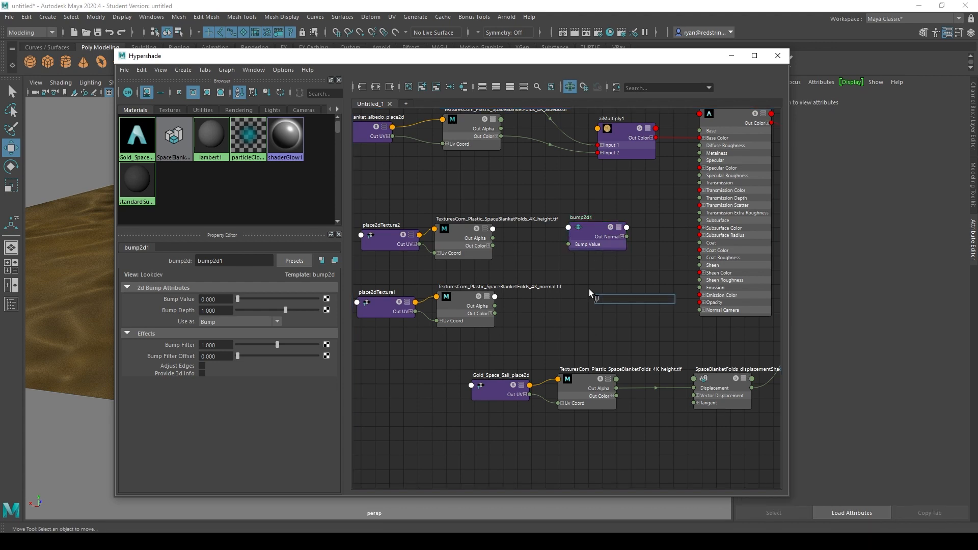
text(2d)
click(607, 315)
drag(613, 314, 570, 315)
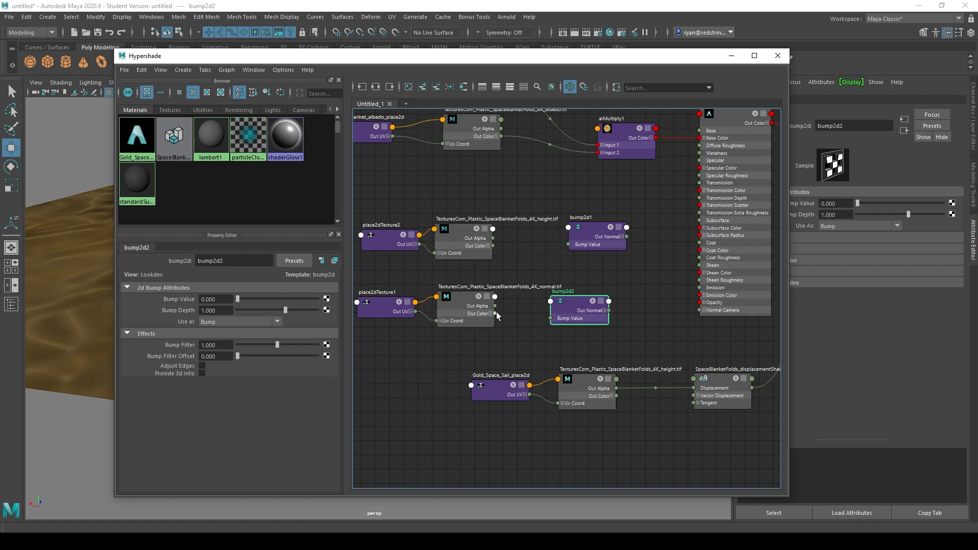
drag(495, 307, 579, 317)
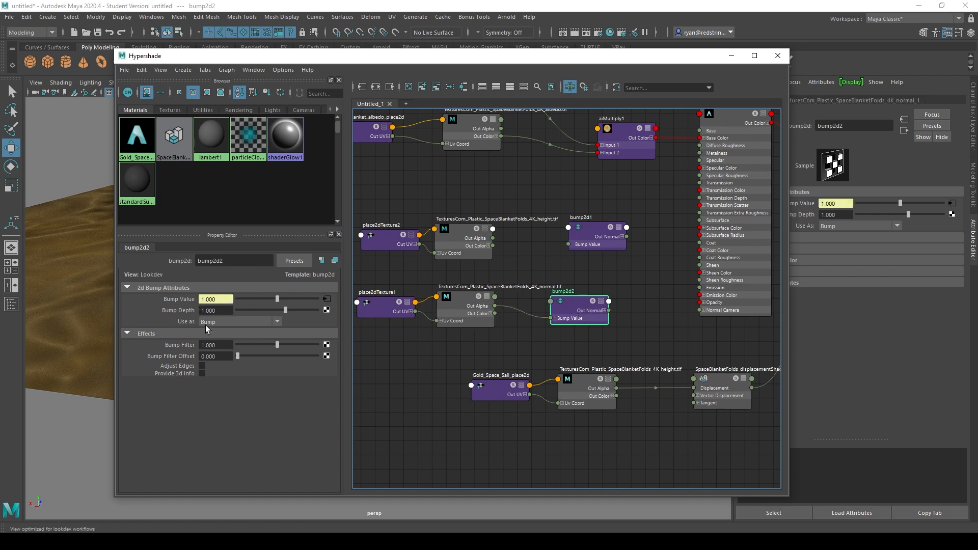
click(219, 321)
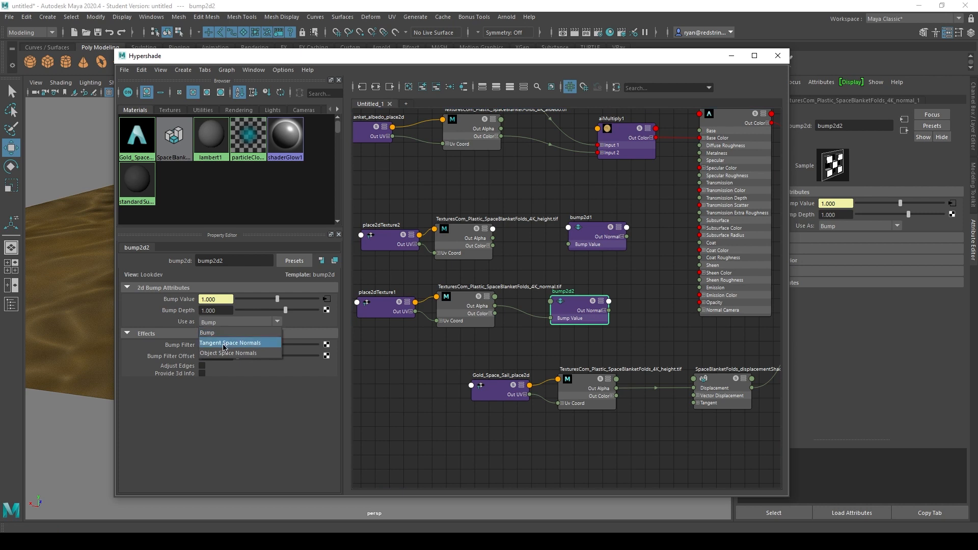
click(255, 344)
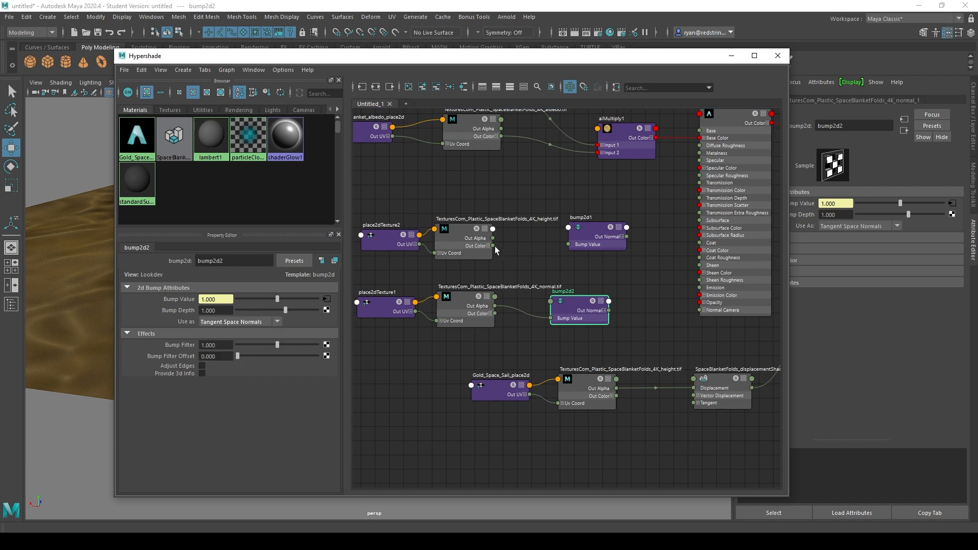
Connect the second height texture's Out Alpha to bump2d1's Bump Value and bump2d1's Out Normal to the material's Normal Camera, with the normal nodes above.
drag(494, 246, 570, 244)
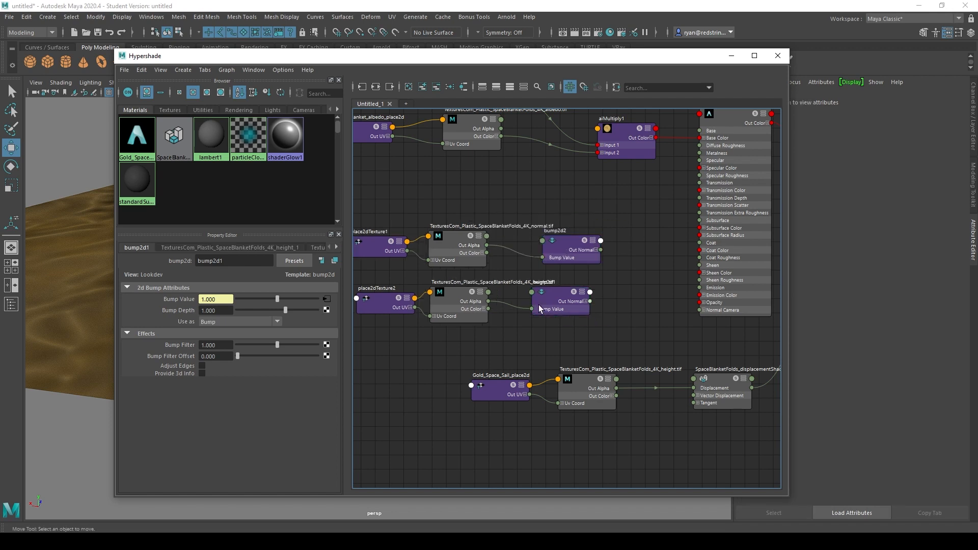
click(572, 301)
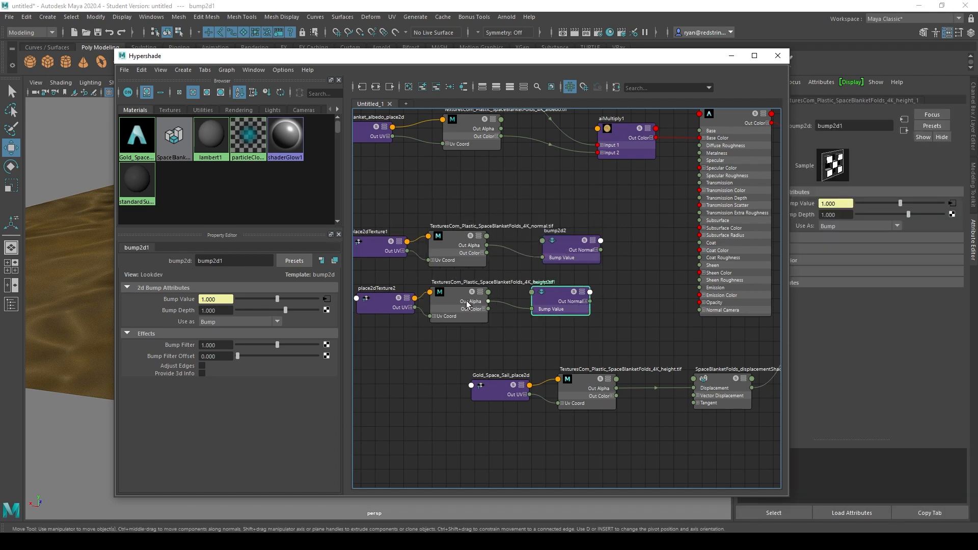
drag(590, 301, 696, 310)
click(644, 252)
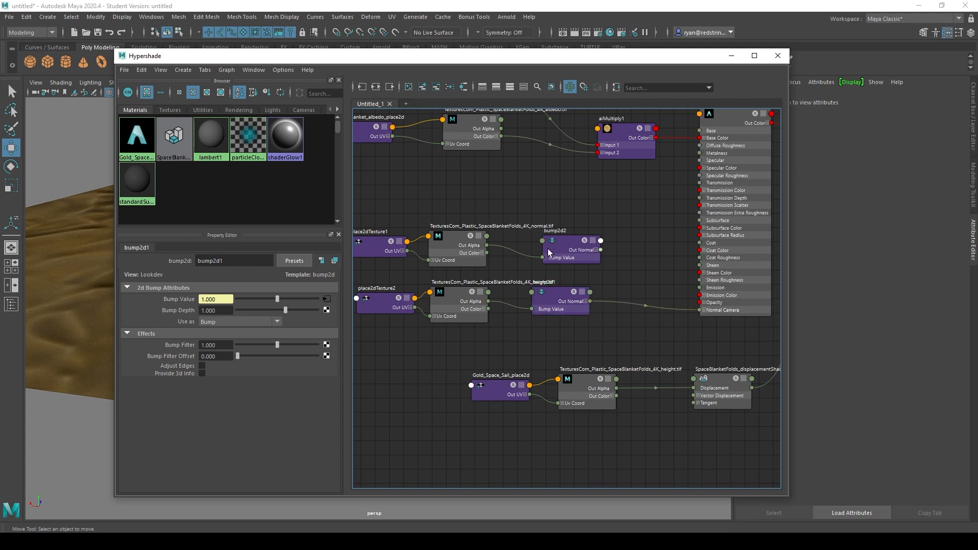
mouse_move(557, 249)
mouse_down()
mouse_move(528, 249)
mouse_move(544, 252)
mouse_up()
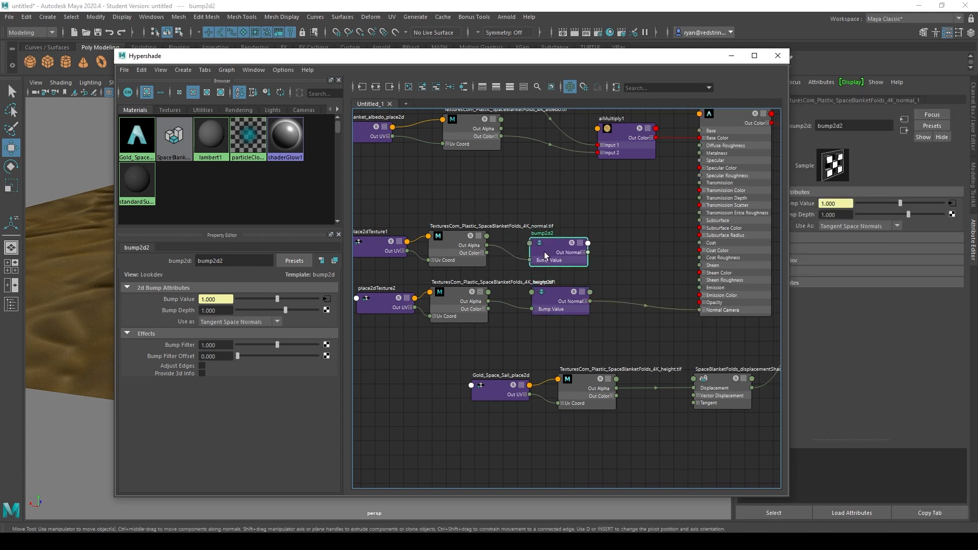
Open the Connection Editor with bump2d2 loaded as the source node and bump2d1 as the target node.
click(548, 301)
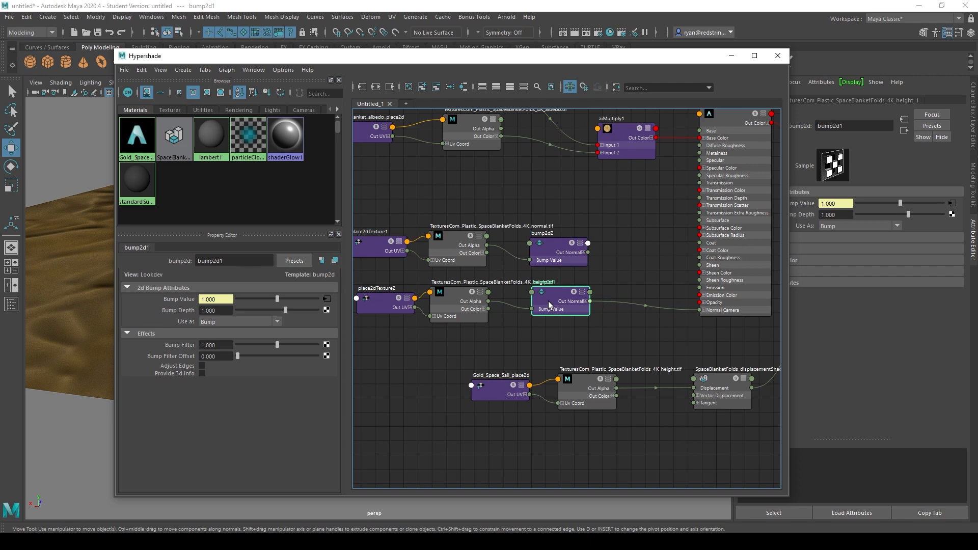
drag(368, 60, 474, 65)
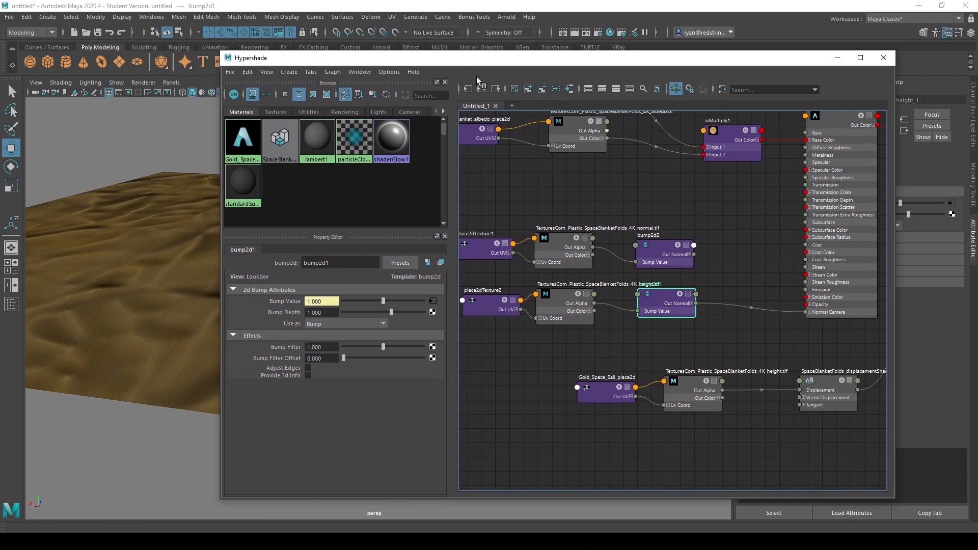
click(360, 72)
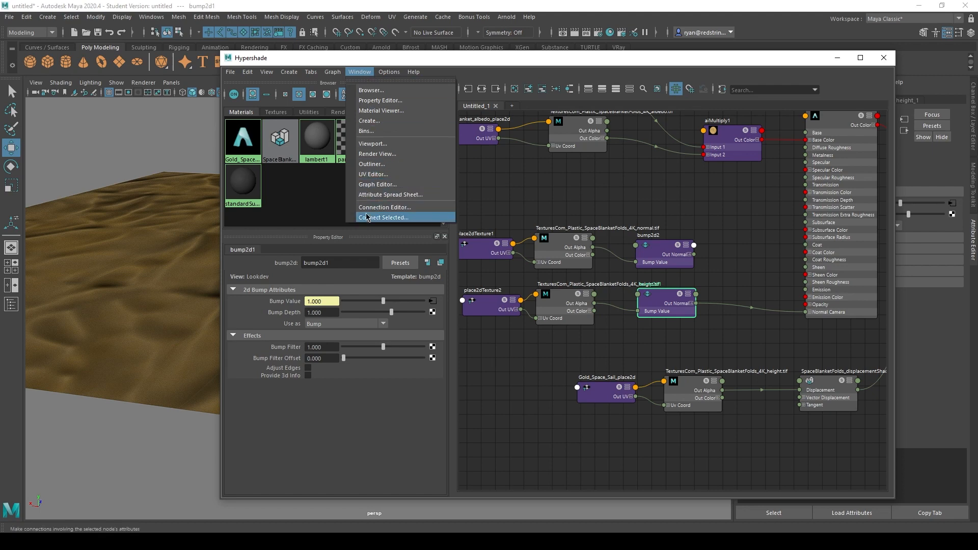
click(403, 207)
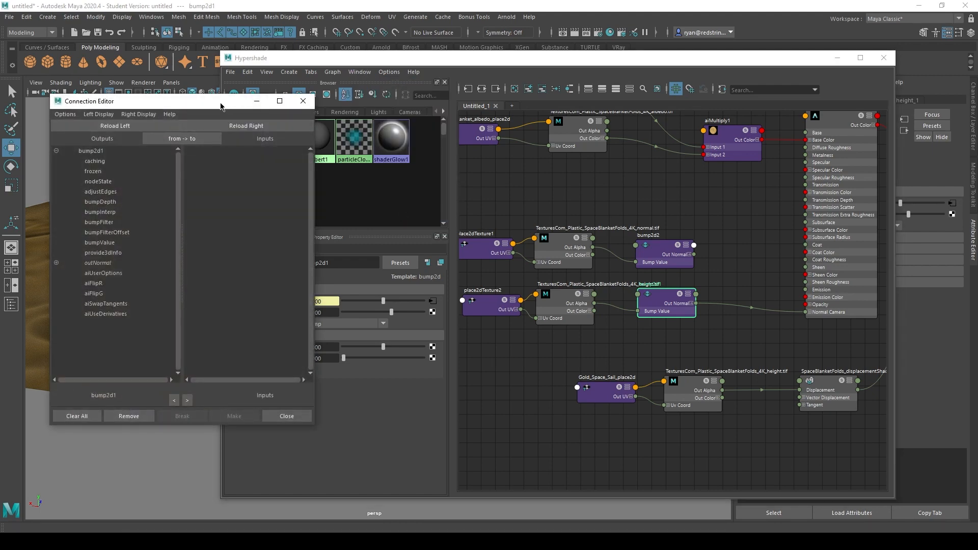
click(671, 198)
click(650, 246)
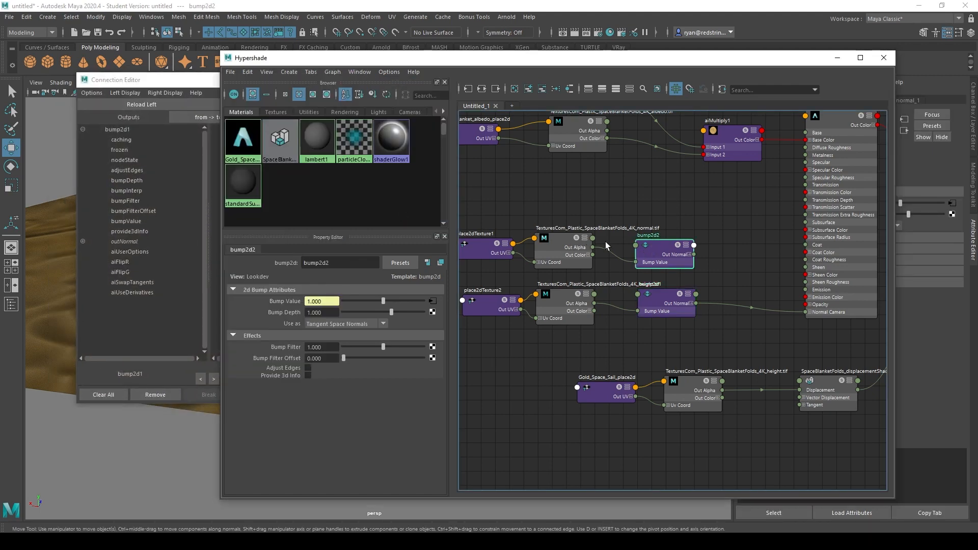
click(128, 97)
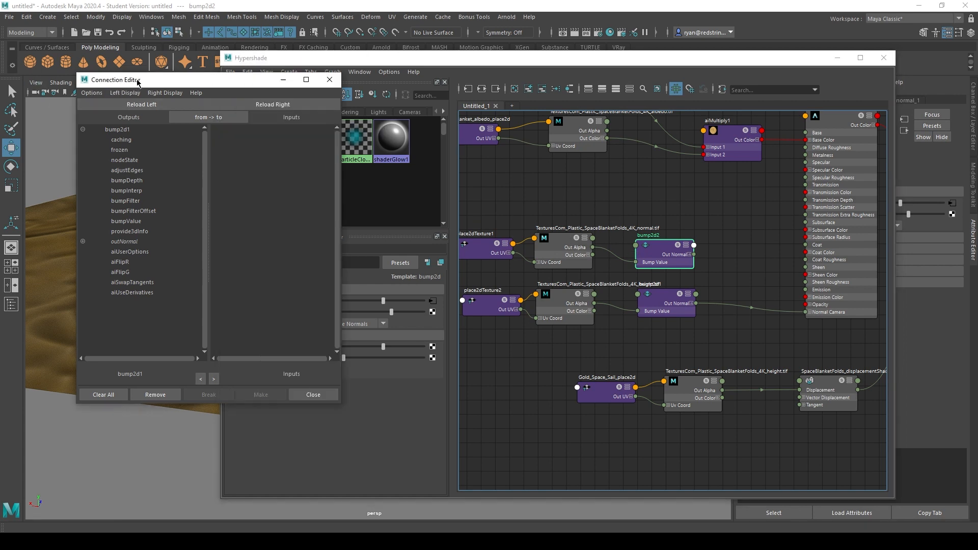
click(133, 105)
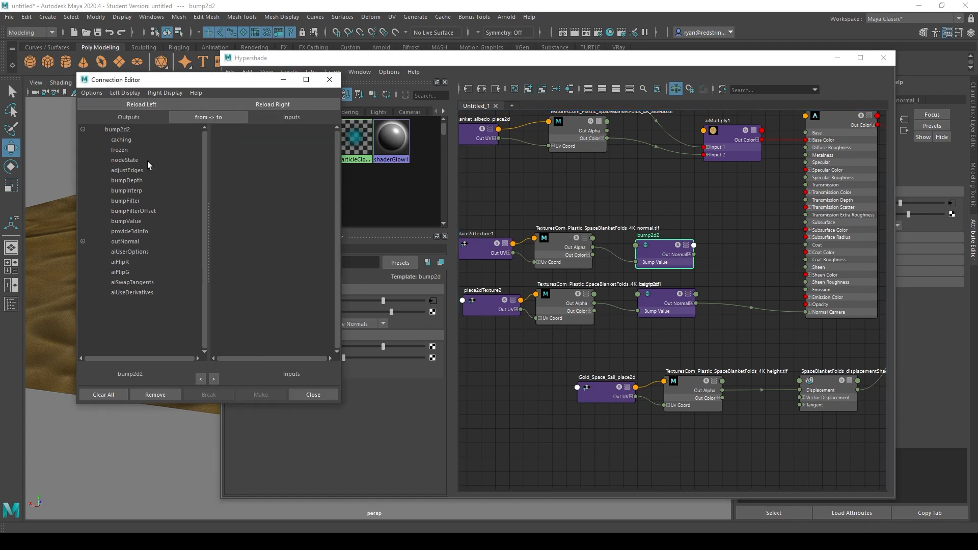
click(657, 304)
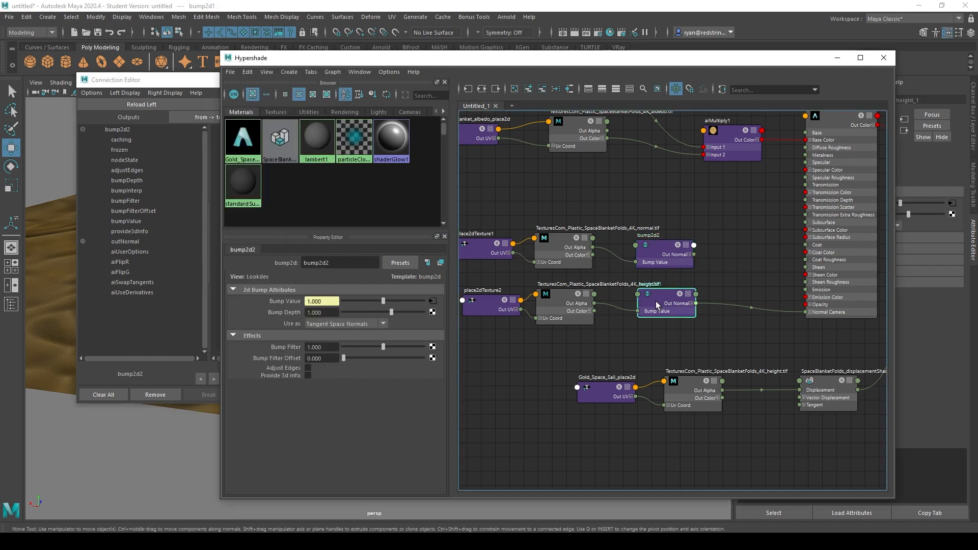
click(182, 82)
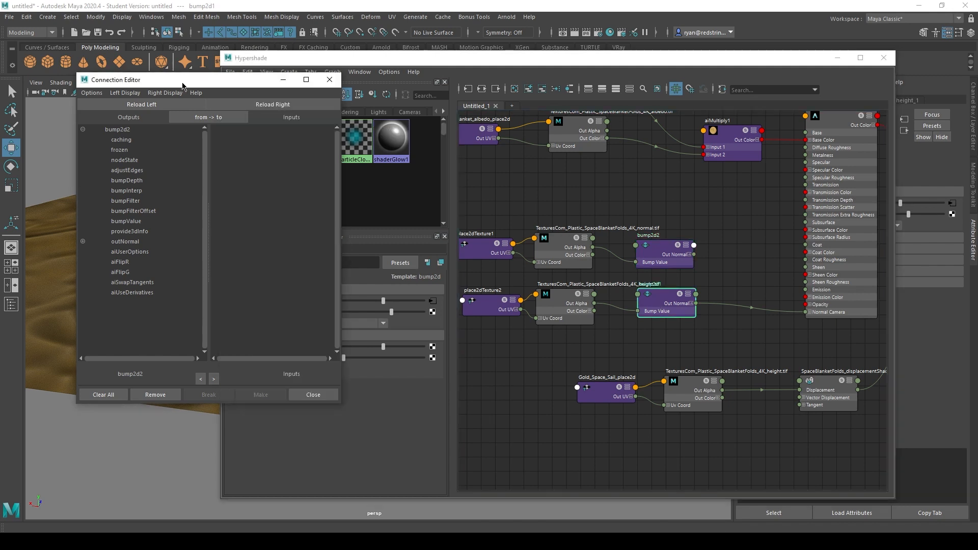
click(270, 104)
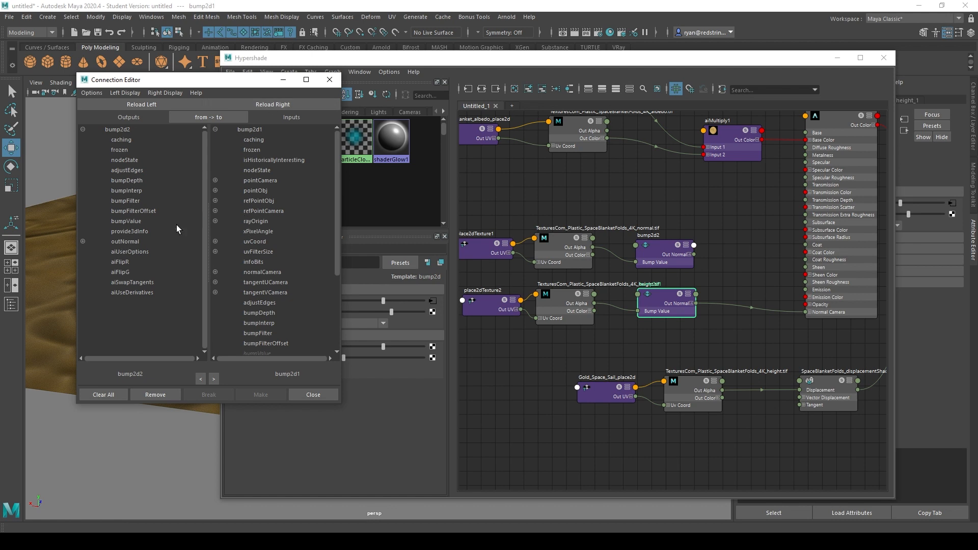
Connect bump2d2's outNormal to bump2d1's normalCamera, close the Connection Editor, and move the normal map and bump2d2 nodes further ahead of bump2d1 in the graph.
click(124, 242)
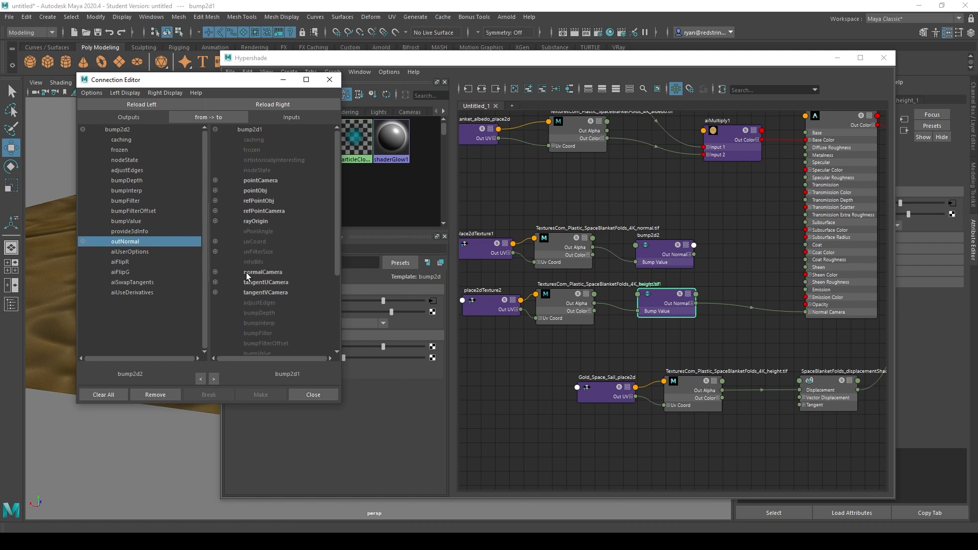
click(264, 271)
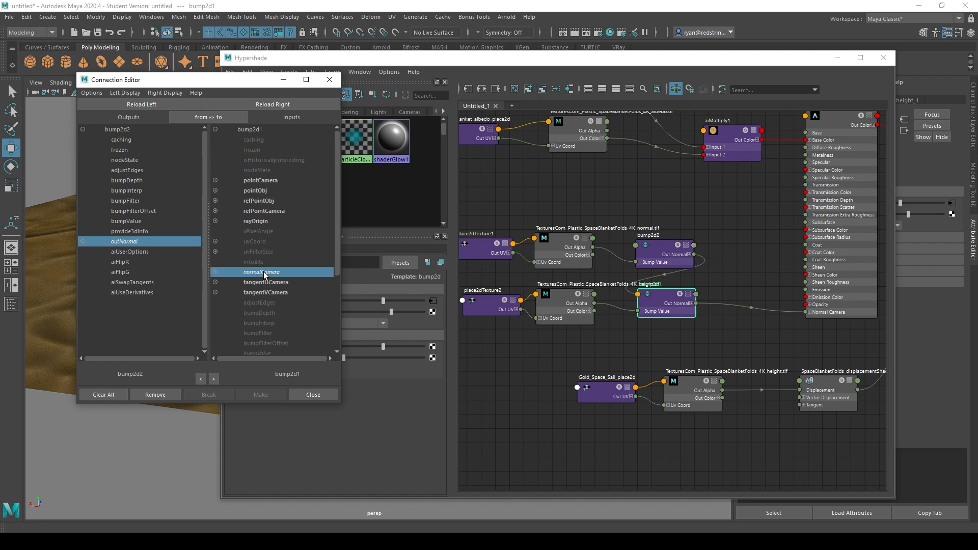
click(317, 395)
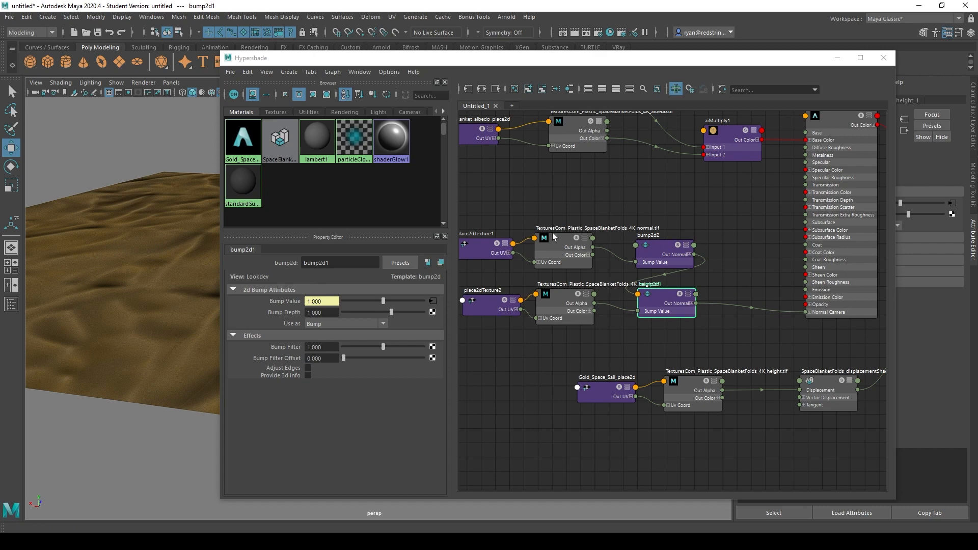
drag(488, 206, 564, 256)
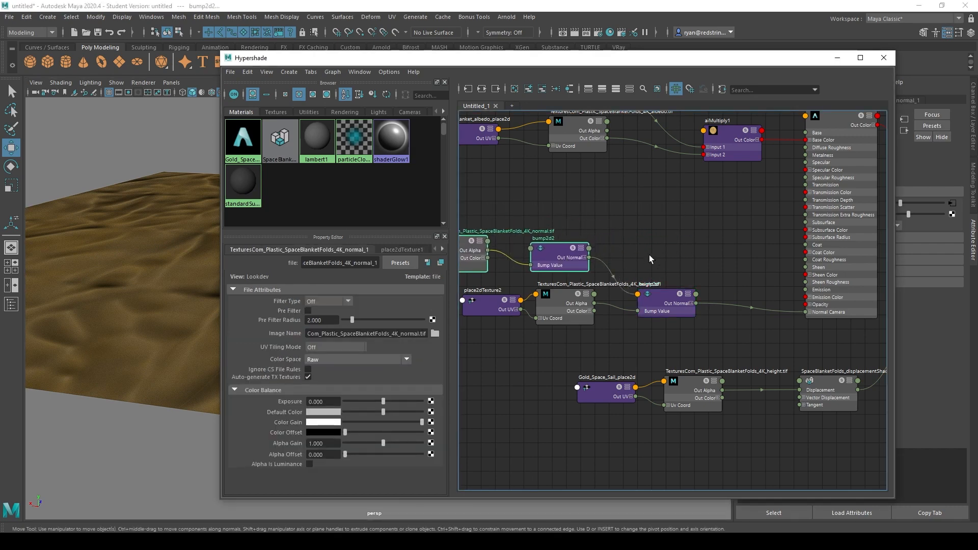
alt+middle_drag(521, 274, 569, 260)
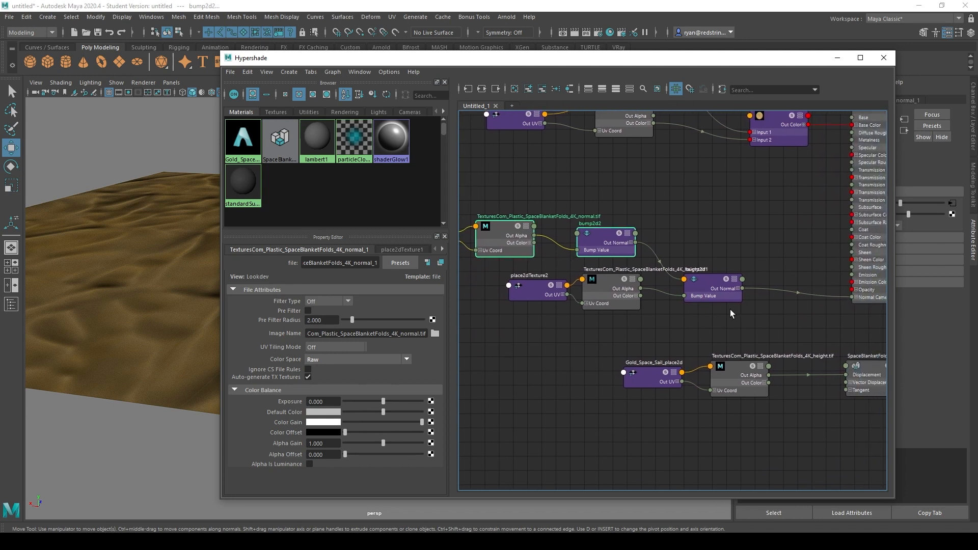
Render the current frame with Arnold to check the combined bump and normal detail, and close the Render View.
alt+middle_drag(605, 287, 608, 290)
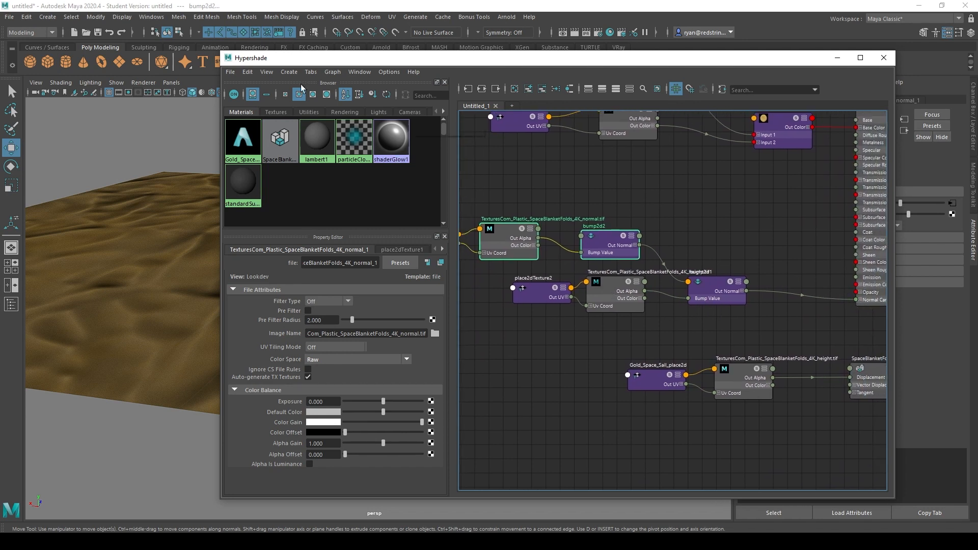
click(345, 5)
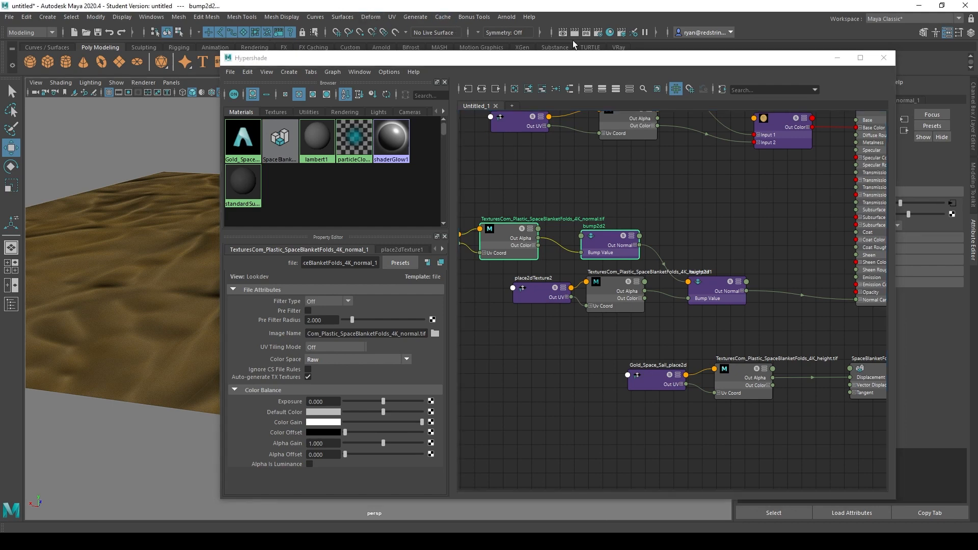
click(572, 33)
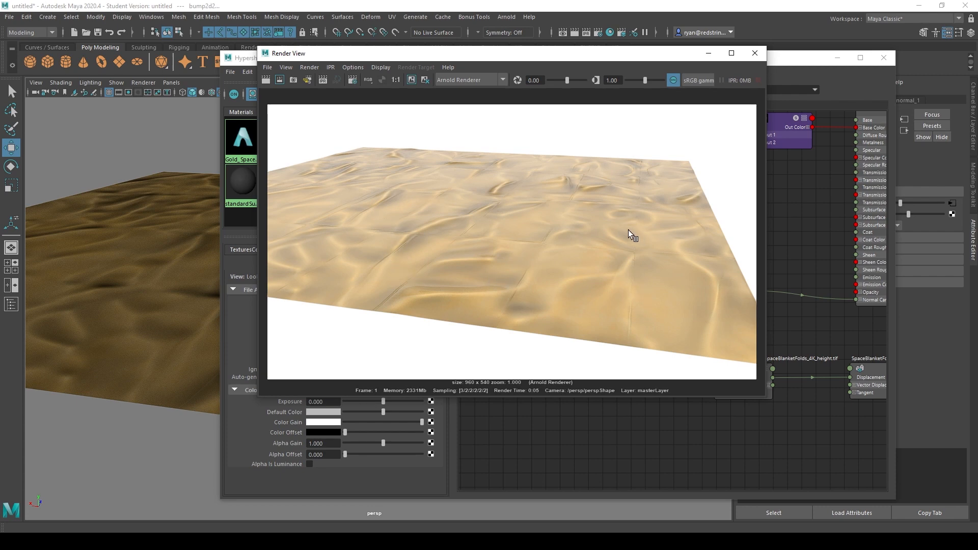
click(756, 53)
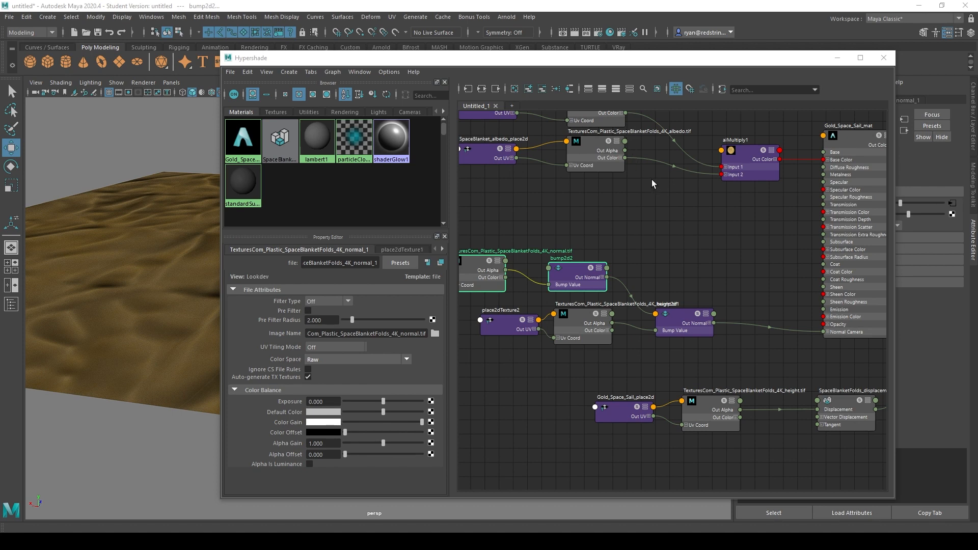
Maximize the Hypershade window and frame the Gold_Space_Sail shader network.
scroll(723, 289, down, 3)
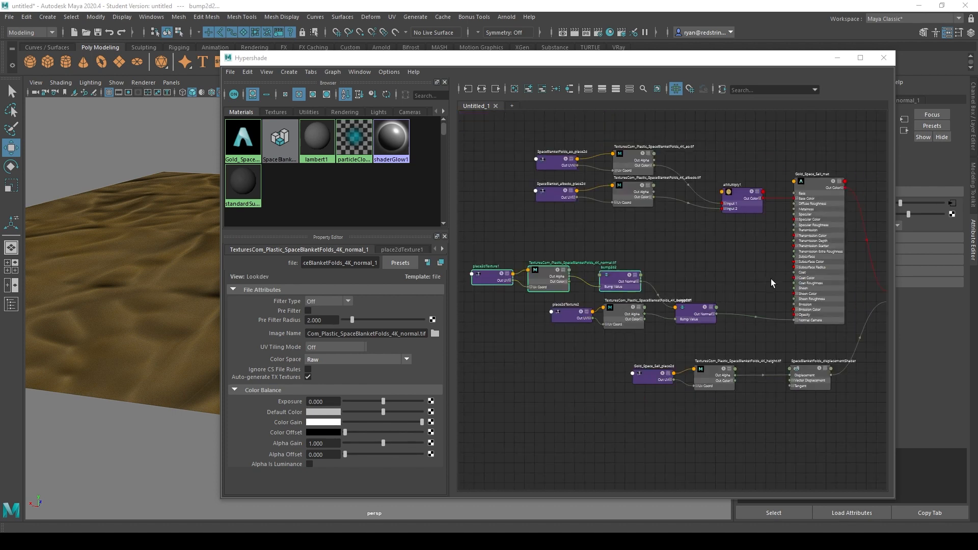
alt+middle_drag(696, 278, 543, 281)
key(a)
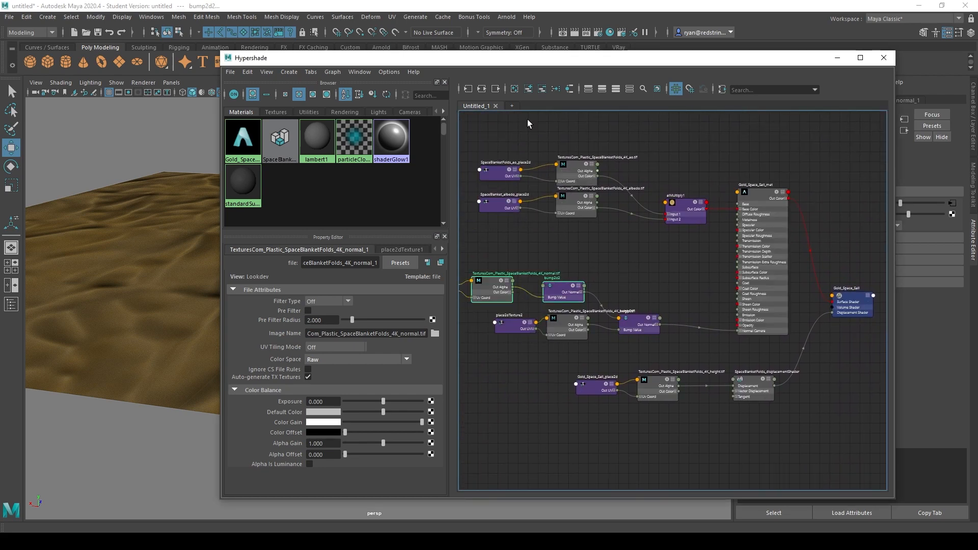
double_click(513, 58)
scroll(625, 246, up, 2)
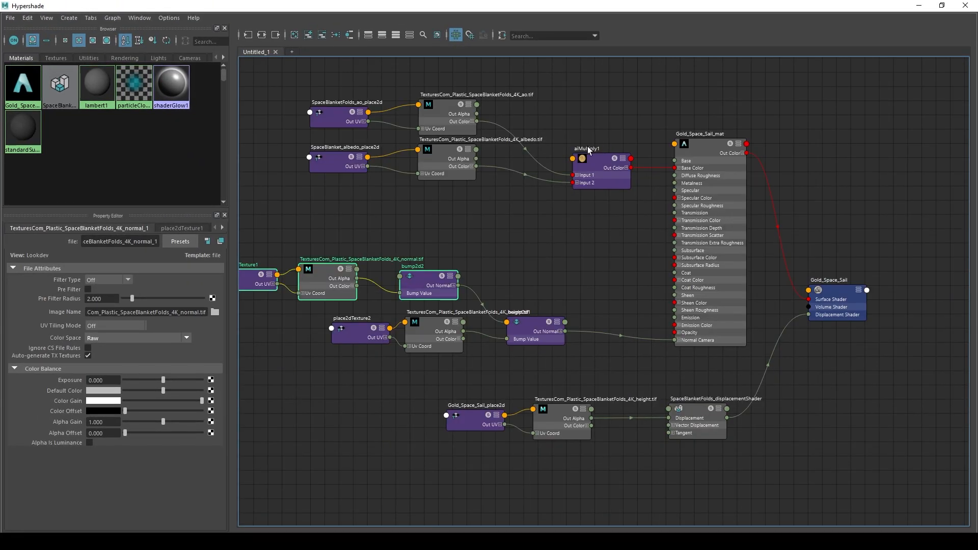
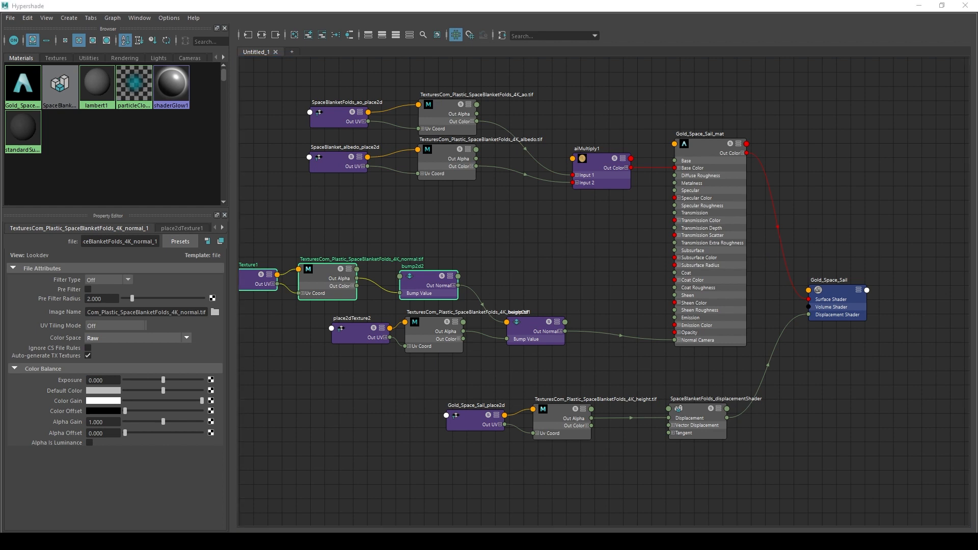
Bring the SpaceBlanketFolds metallic texture into the graph and connect its Out Alpha to the material's Metalness.
drag(977, 306, 436, 229)
click(441, 222)
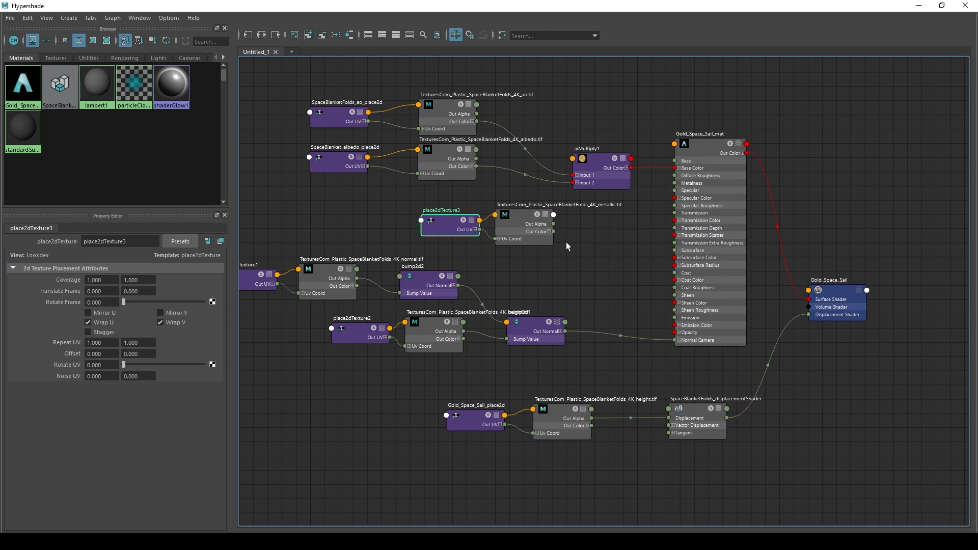
drag(554, 224, 691, 186)
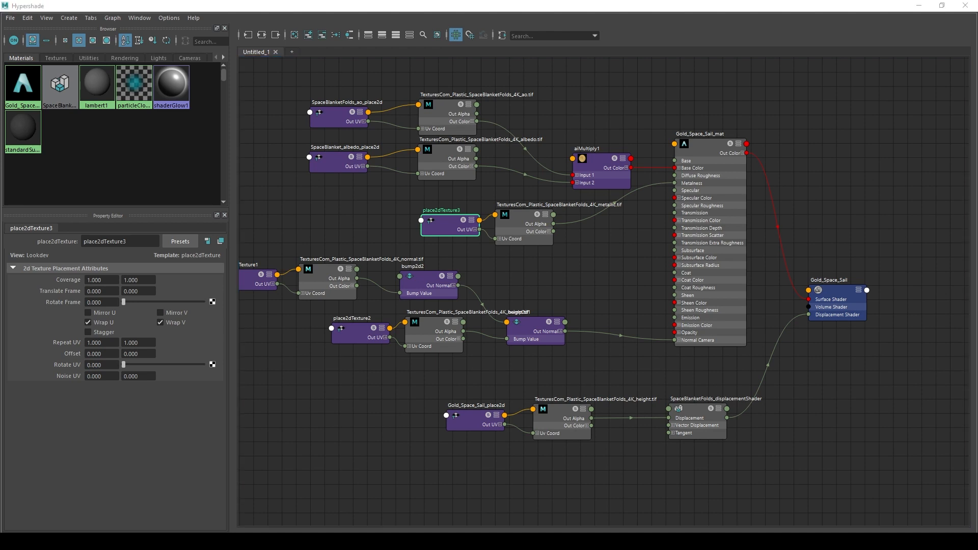
Bring in the SpaceBlanketFolds roughness texture, place its nodes below the metallic texture, and shift the Gold_Space_Sail_mat node slightly to make room.
drag(563, 221, 603, 276)
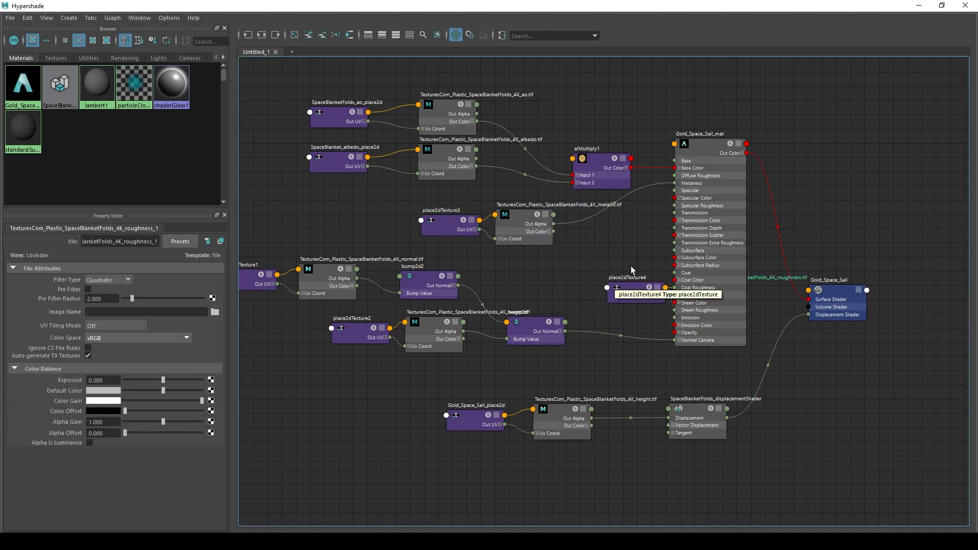
drag(721, 199, 784, 153)
ctrl+drag(708, 285, 599, 265)
drag(755, 202, 707, 246)
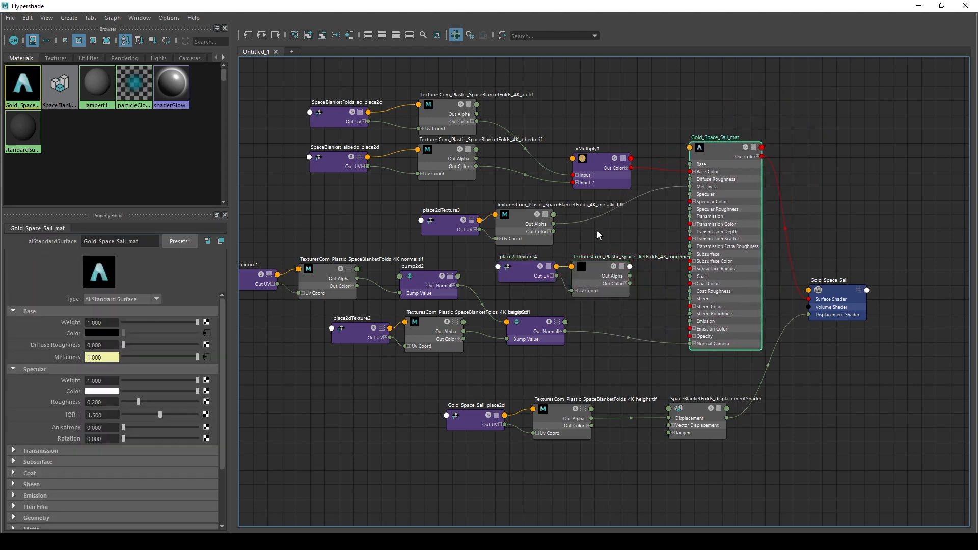
Move the ambient occlusion, albedo and aiMultiply1 nodes higher in the graph and place the metallic texture nodes just beneath them.
scroll(598, 225, down, 3)
scroll(541, 229, up, 3)
ctrl+drag(612, 159, 610, 136)
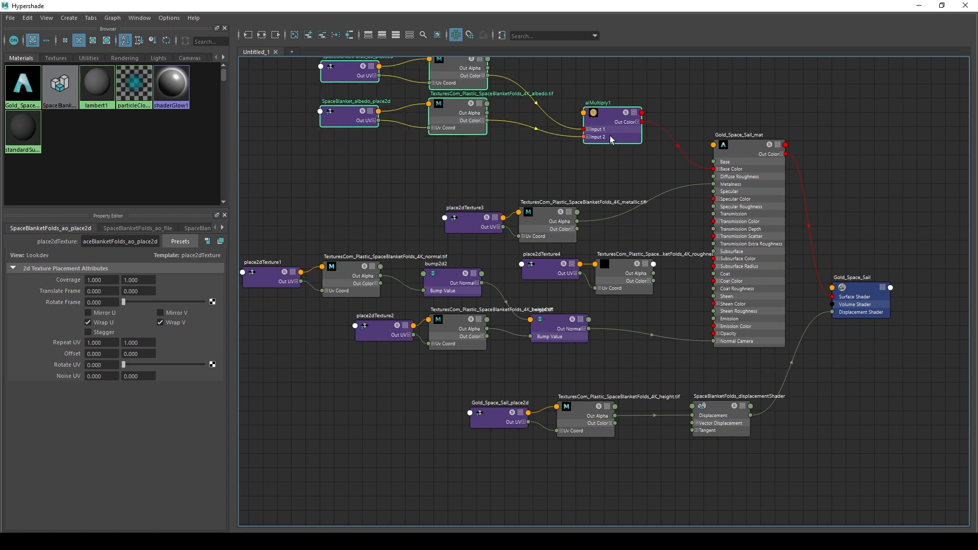
drag(446, 189, 536, 226)
drag(536, 225, 514, 178)
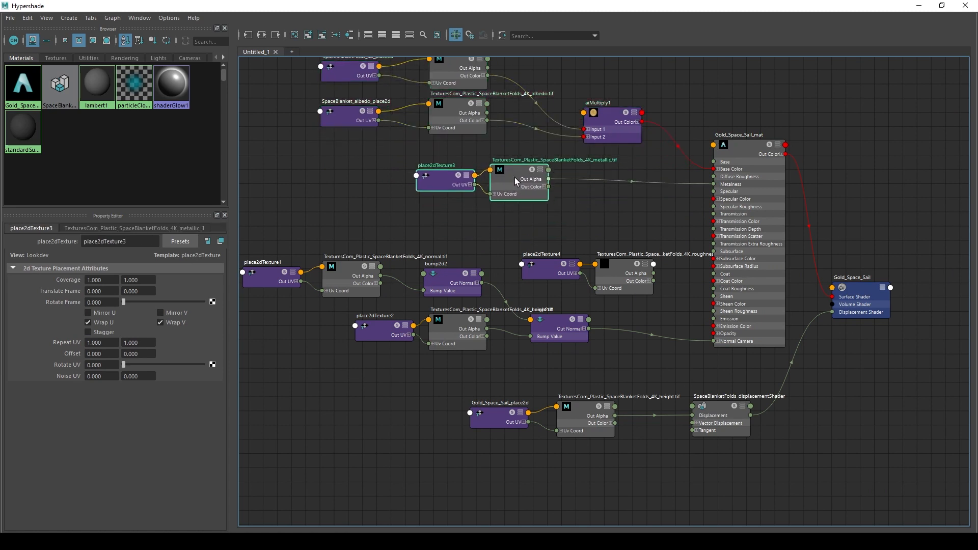
Place the roughness nodes under the metallic ones; connect Out Alpha to Specular and Specular Roughness, and Out Color to Specular Color.
drag(571, 237, 731, 191)
click(586, 245)
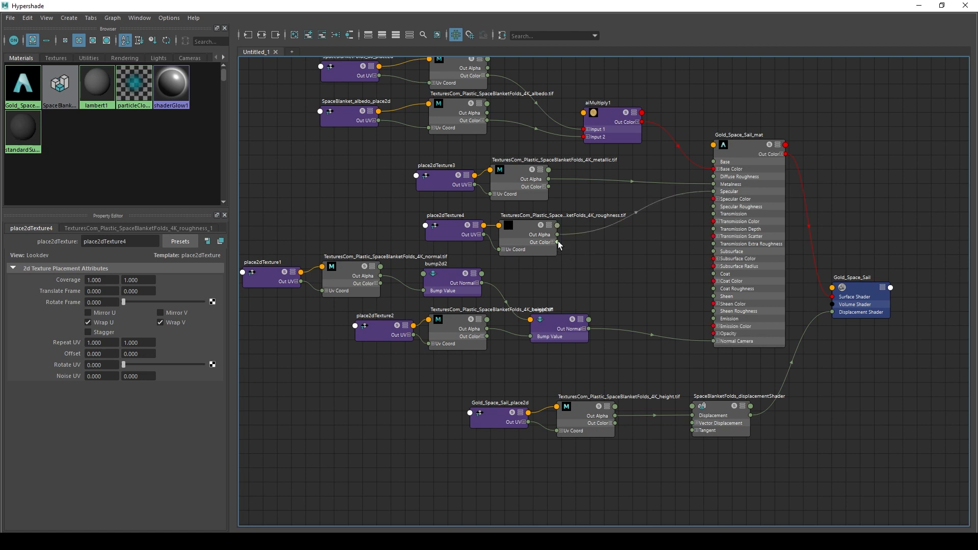
drag(558, 242, 716, 200)
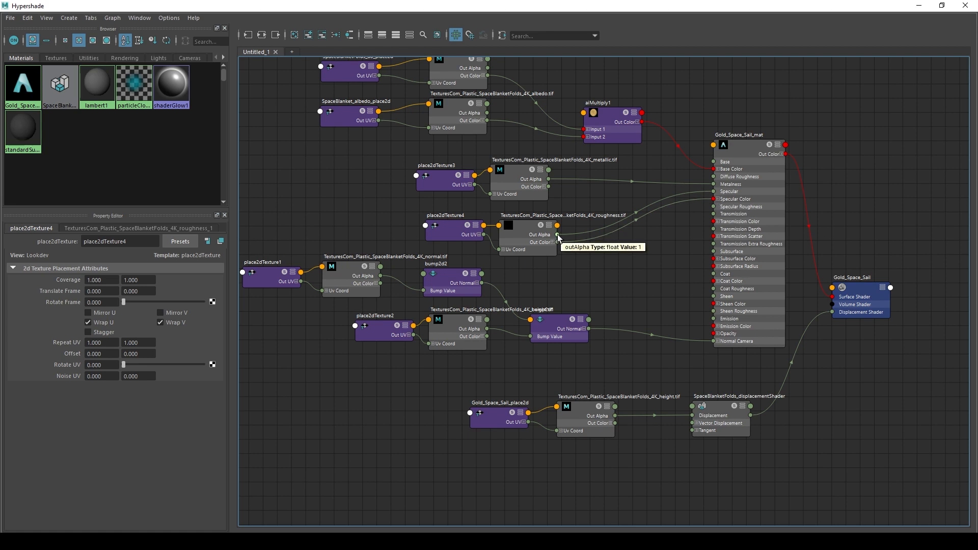
drag(673, 216, 726, 209)
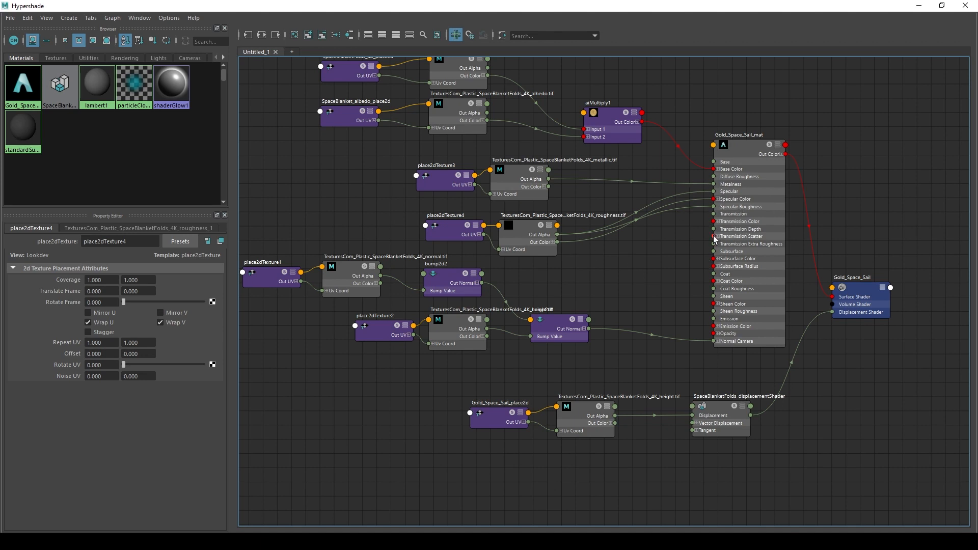
Move the Hypershade clear of the viewport, switch the viewport renderer to Arnold, and view the plane from several angles.
drag(390, 7, 977, 93)
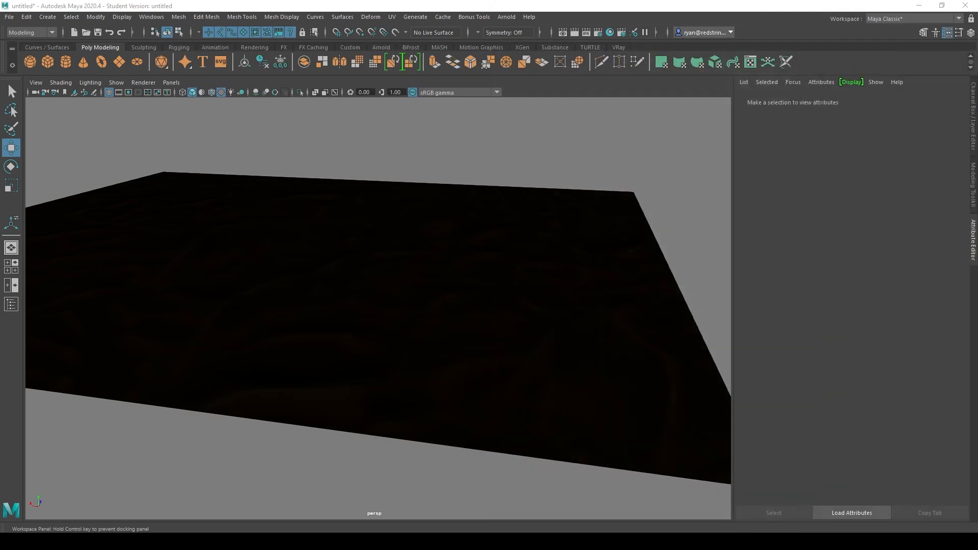
click(171, 82)
mouse_move(140, 80)
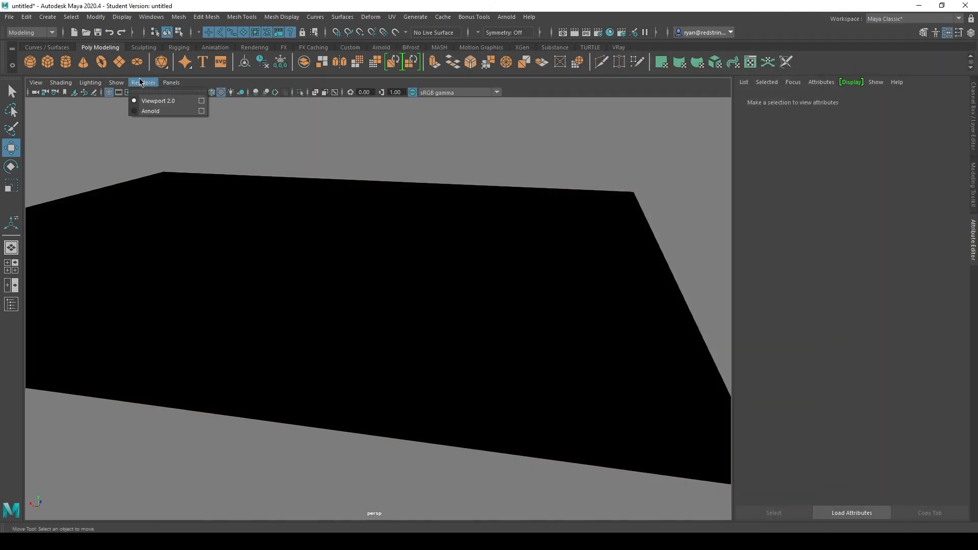
click(148, 111)
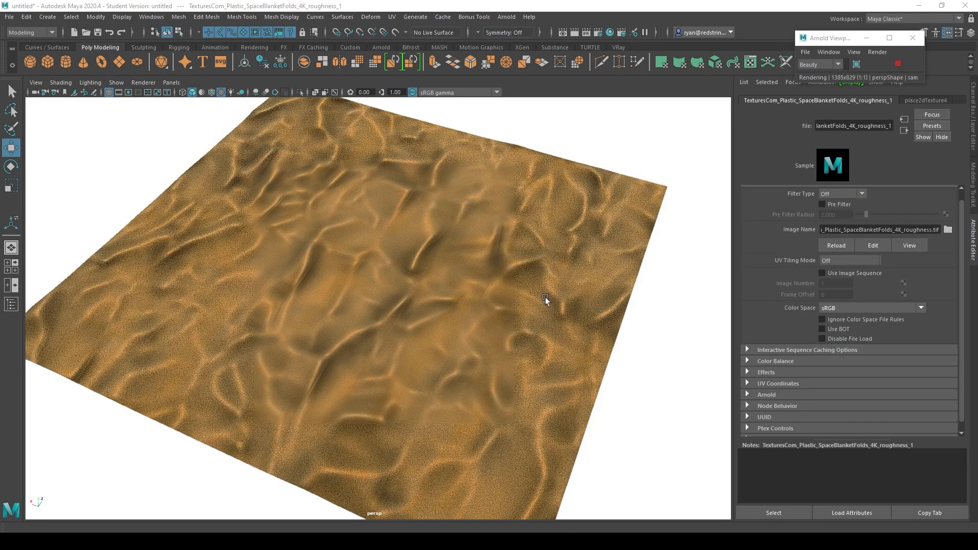
alt+drag(297, 349, 293, 275)
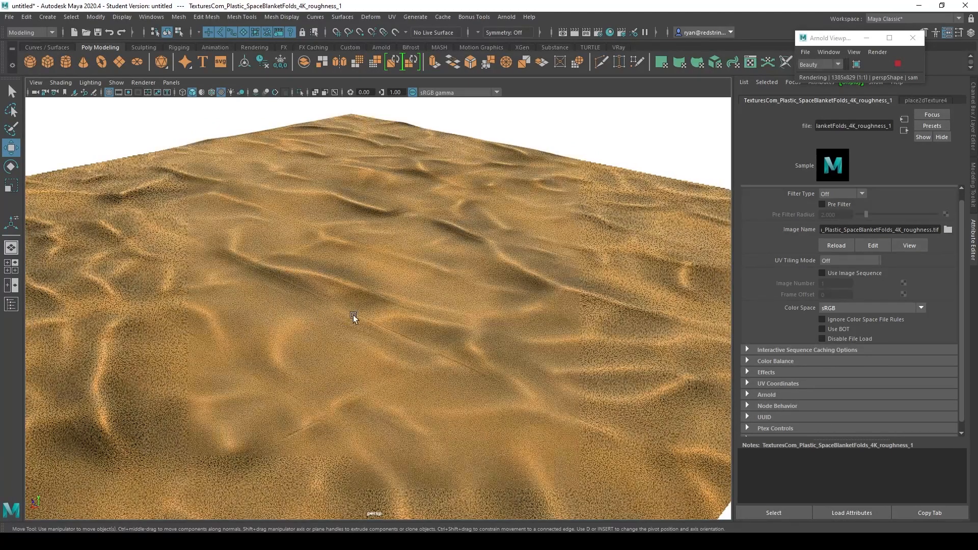
alt+right_drag(498, 450, 264, 290)
alt+drag(264, 290, 319, 334)
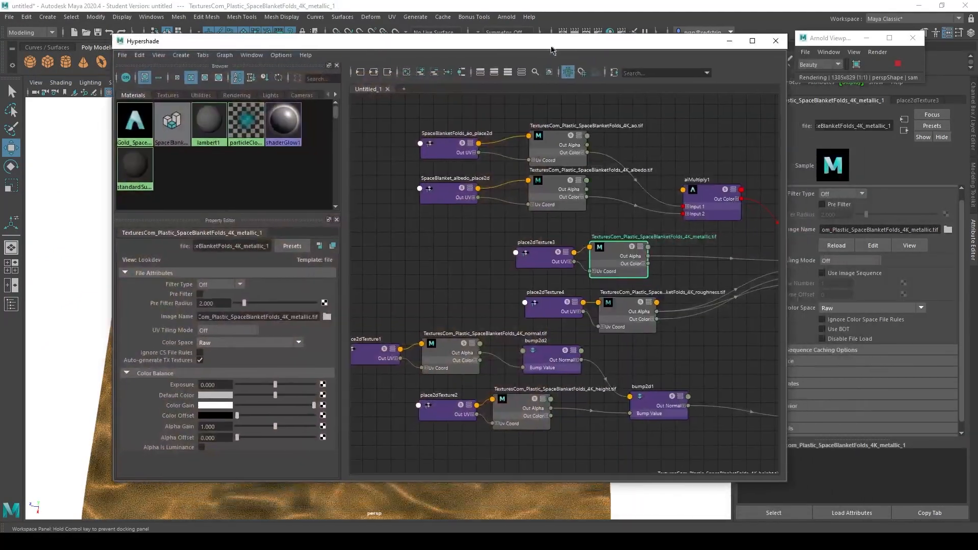
Return to the Hypershade graph, set the roughness texture's Color Space to Raw, and toggle on Alpha Is Luminance.
drag(553, 47, 535, 59)
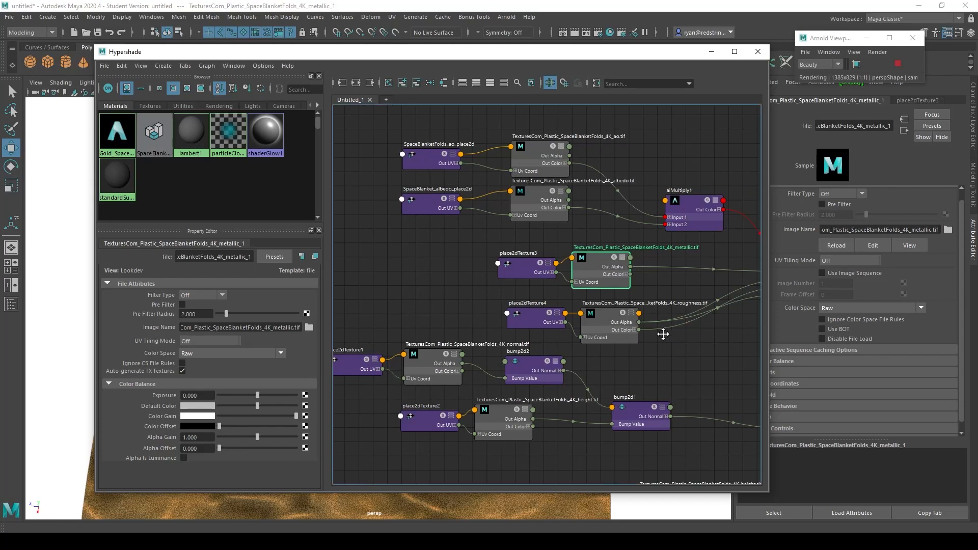
alt+middle_drag(659, 327, 567, 274)
click(544, 258)
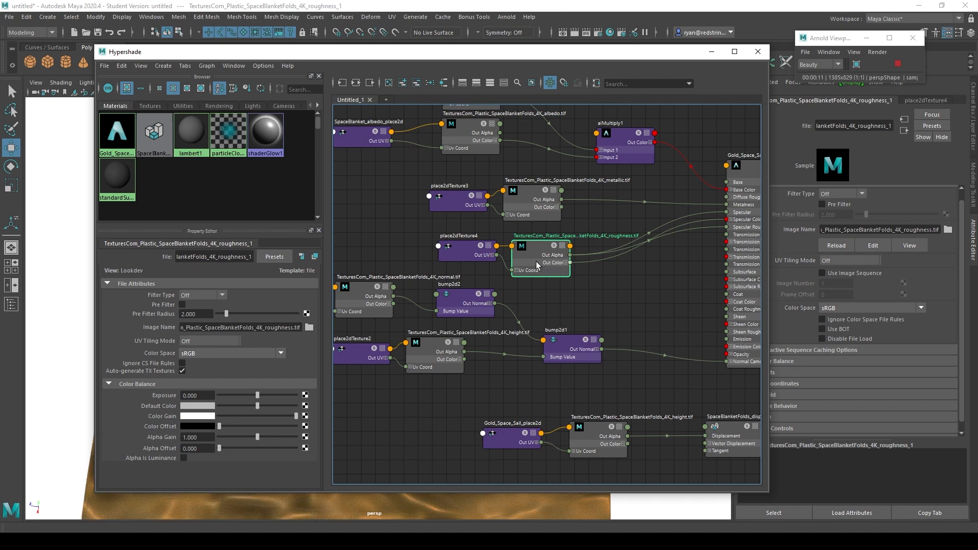
click(218, 355)
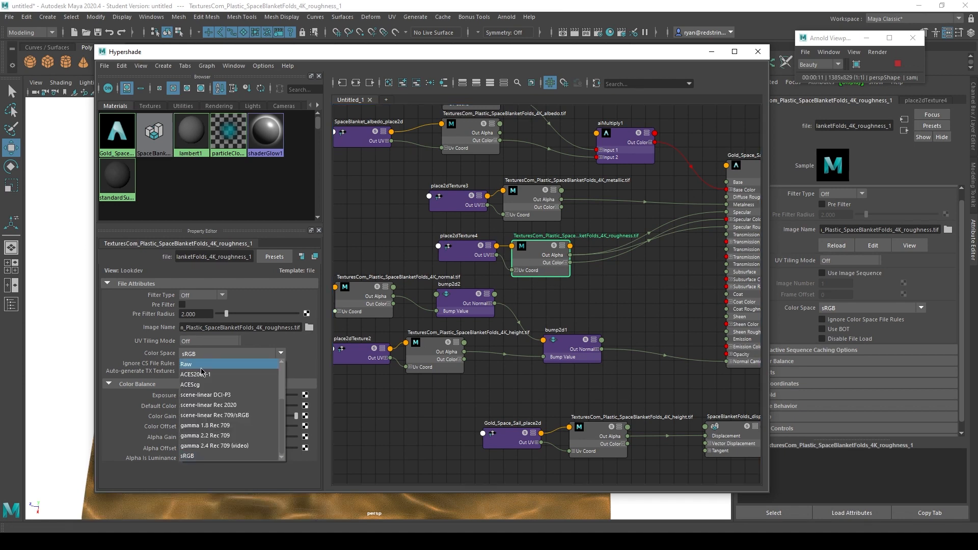
click(203, 368)
click(522, 262)
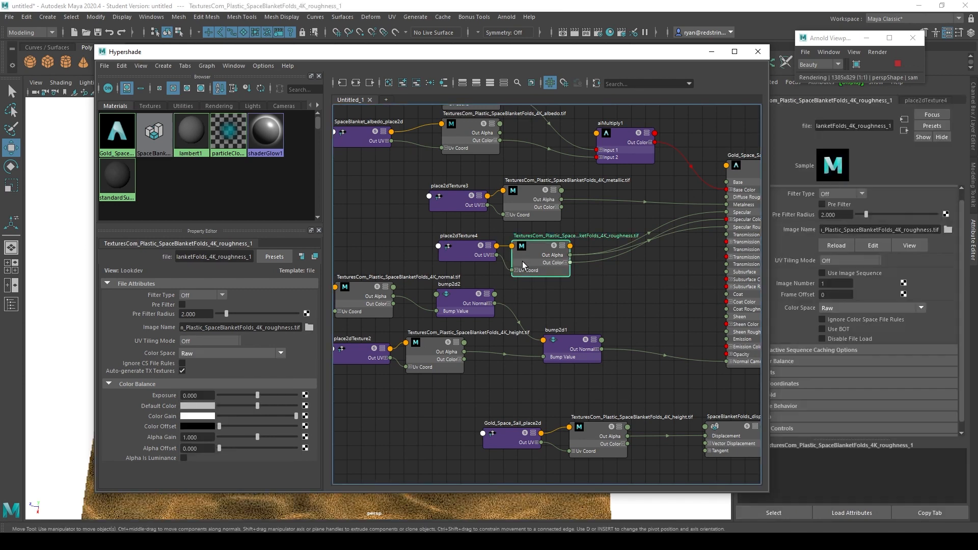
click(183, 458)
Move the Hypershade away from the viewport and inspect the updated gold surface from several angles and distances.
drag(273, 51, 977, 54)
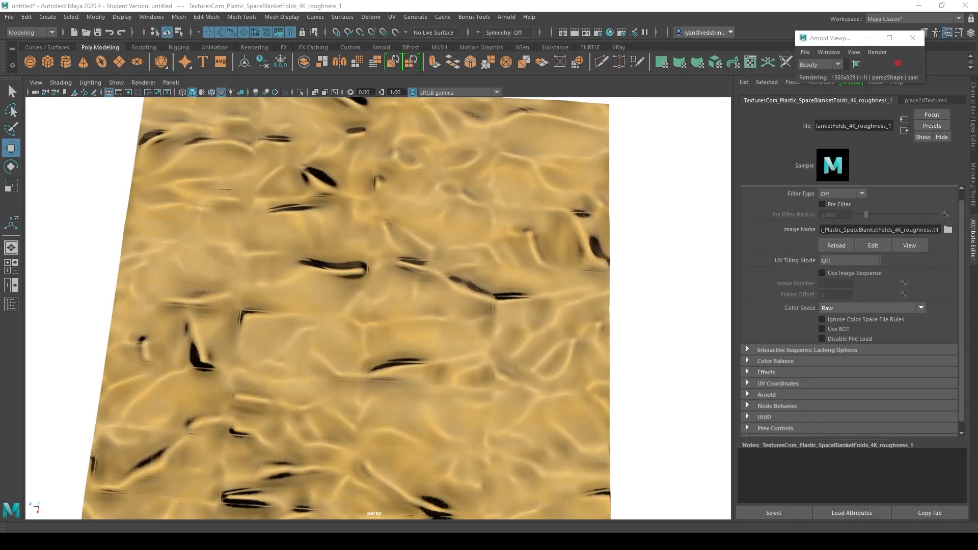
alt+drag(487, 343, 343, 234)
alt+drag(541, 280, 365, 221)
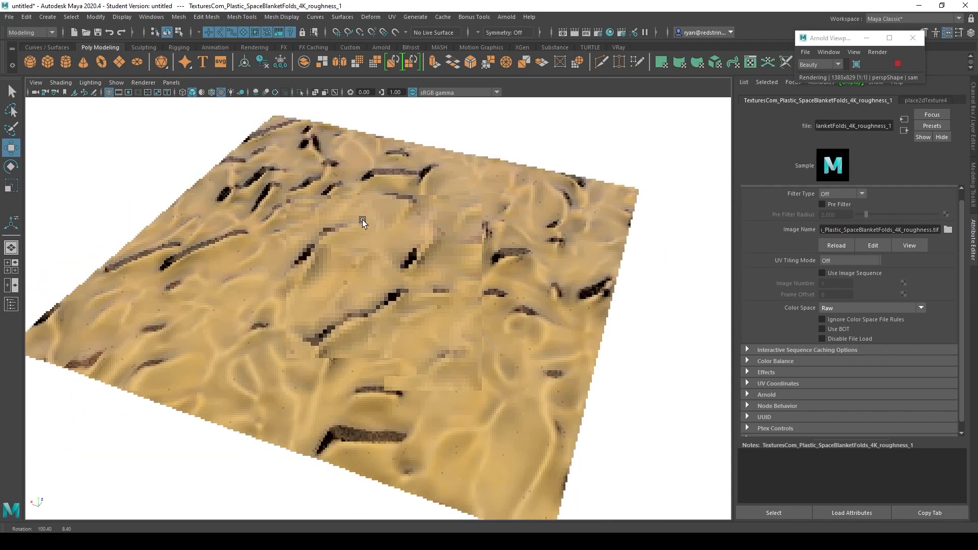
alt+right_drag(365, 221, 437, 347)
alt+drag(437, 347, 273, 147)
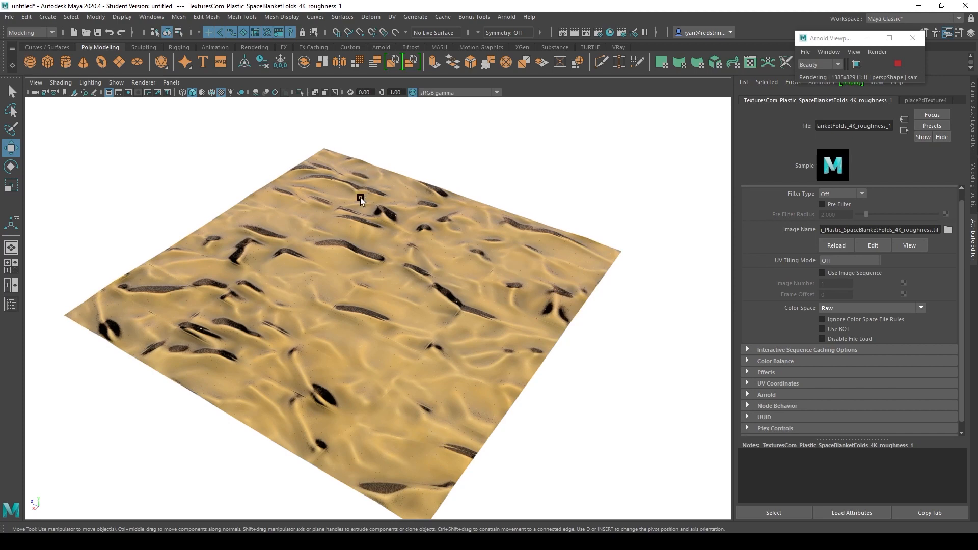
Select the plane, disable Autobump, and set its Arnold subdivision Iterations to 4 after trying 2.
click(363, 262)
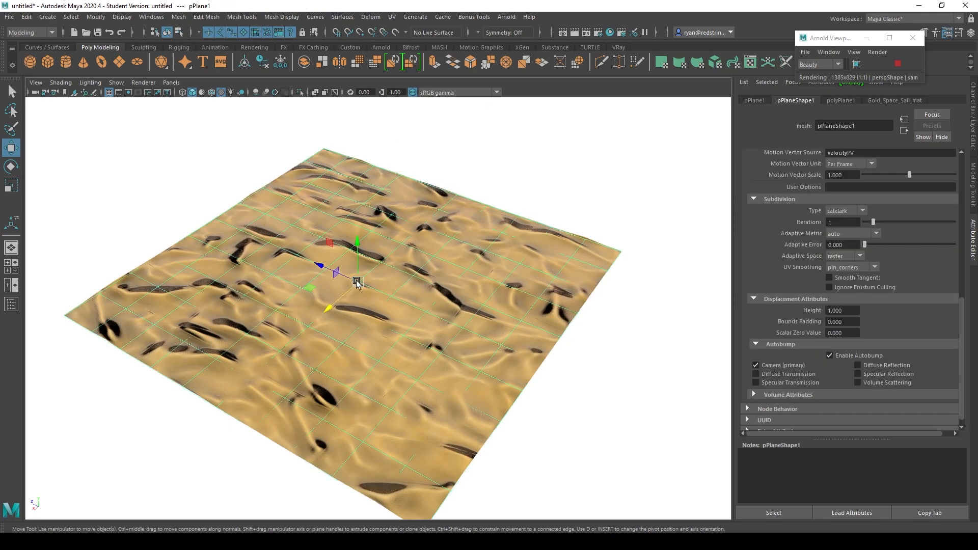
alt+drag(423, 355, 317, 306)
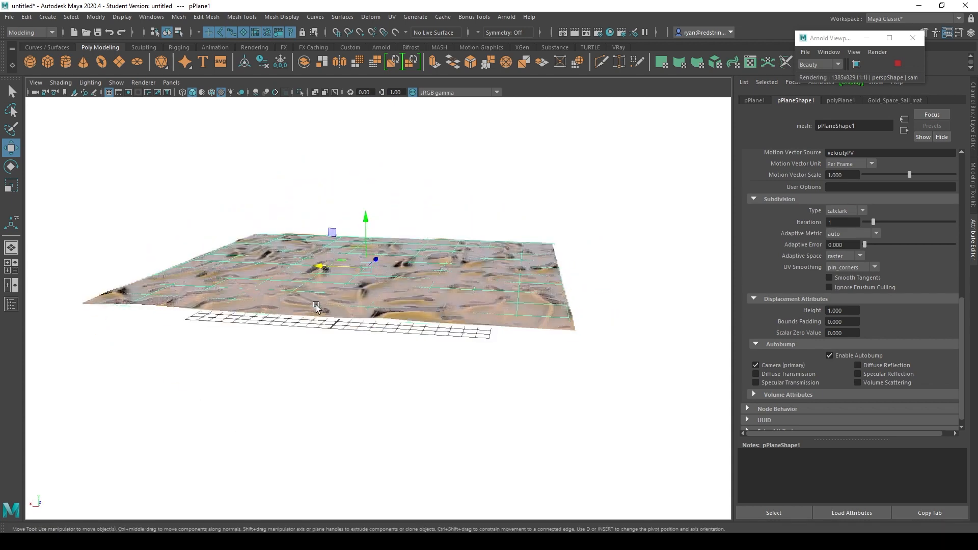
click(437, 201)
click(371, 265)
alt+drag(441, 283, 386, 194)
alt+drag(374, 246, 385, 240)
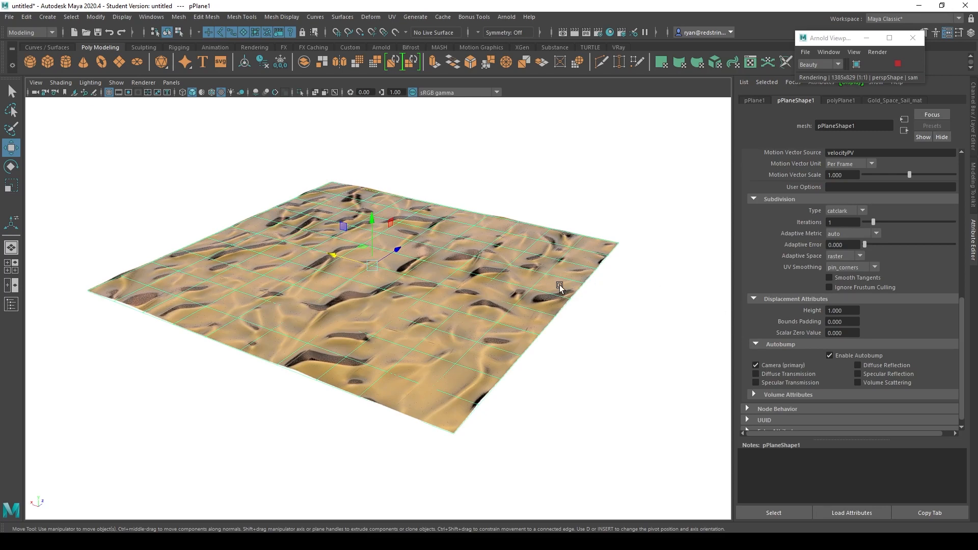
scroll(462, 257, up, 4)
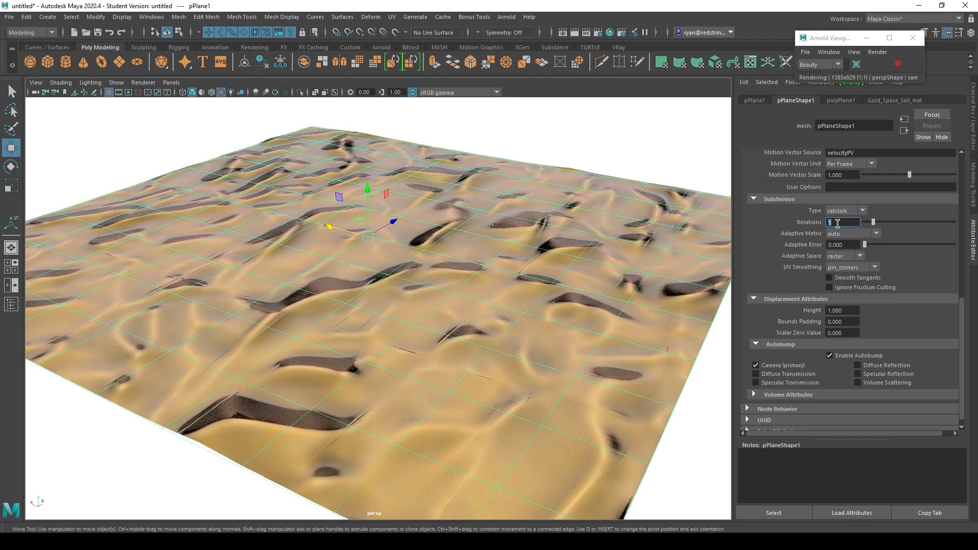
text(2)
key(Return)
alt+drag(342, 270, 449, 285)
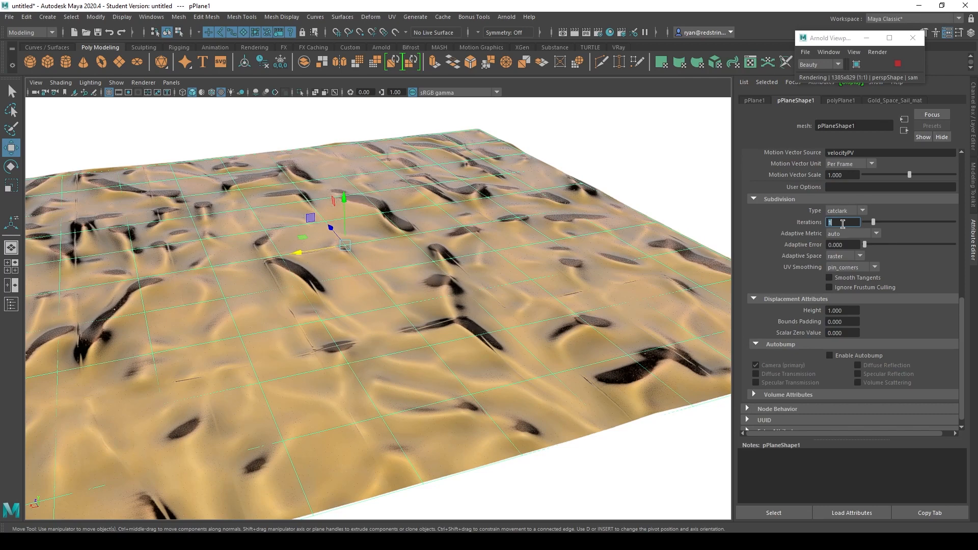
text(4)
key(Return)
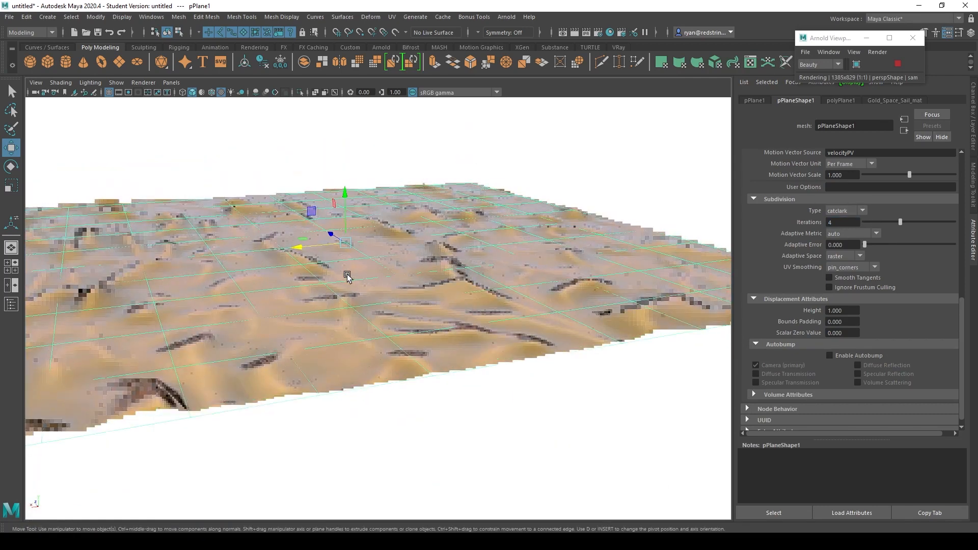
Set the plane's Arnold subdivision Iterations to 2 and check the displaced surface from several angles.
alt+drag(395, 280, 370, 261)
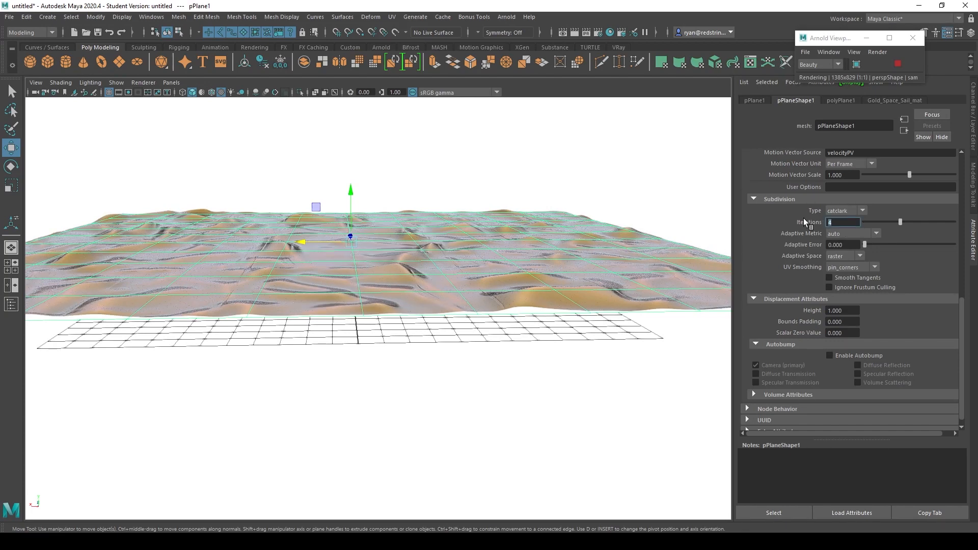
text(2)
key(Return)
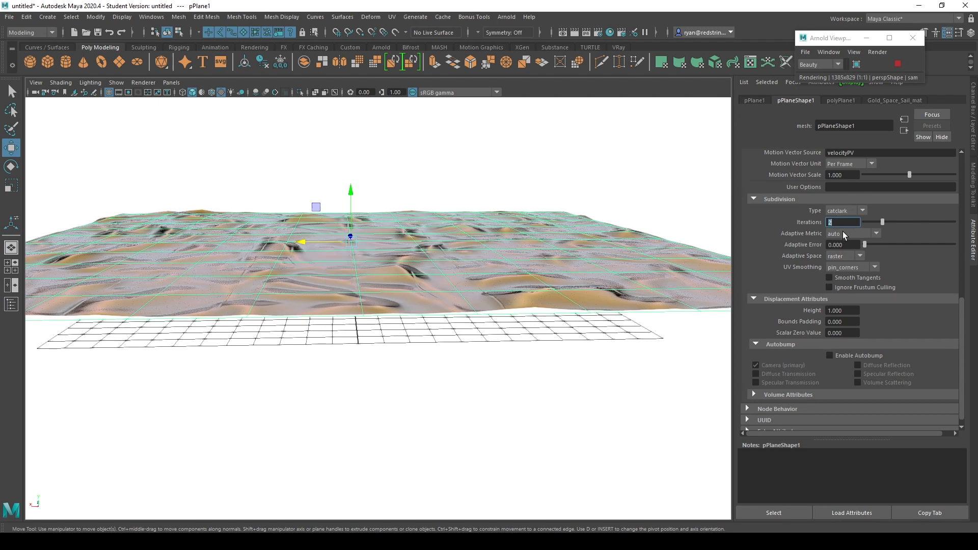
alt+drag(455, 307, 494, 353)
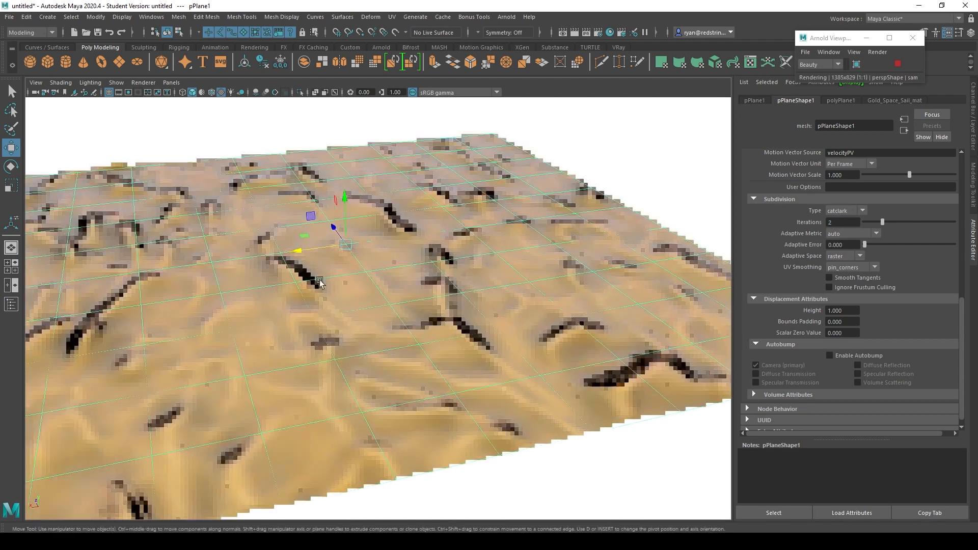
alt+right_drag(493, 352, 116, 107)
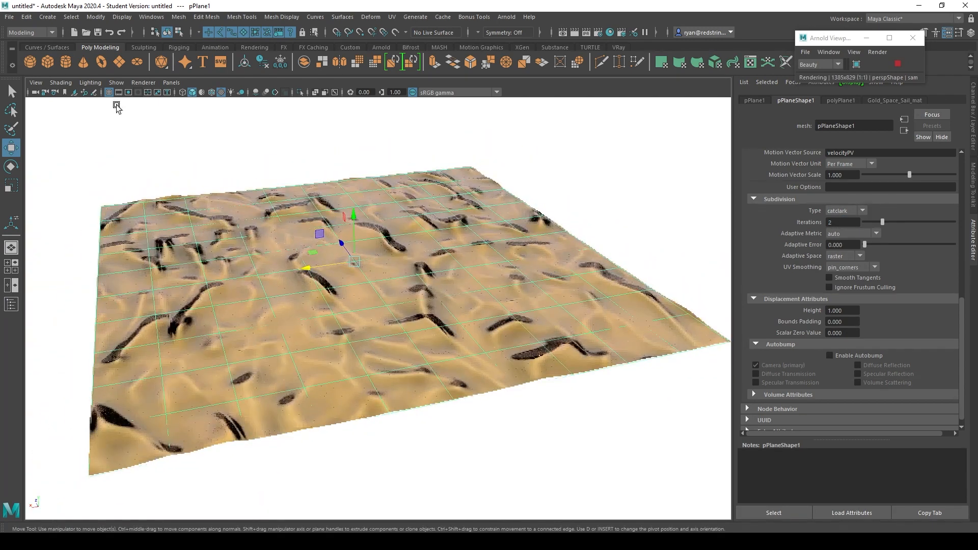
Create a polygon sphere, raise it above the plane, and scale it up uniformly to cover much of the plane's middle.
click(30, 61)
drag(355, 209, 356, 147)
key(r)
drag(353, 203, 520, 217)
alt+drag(433, 163, 448, 192)
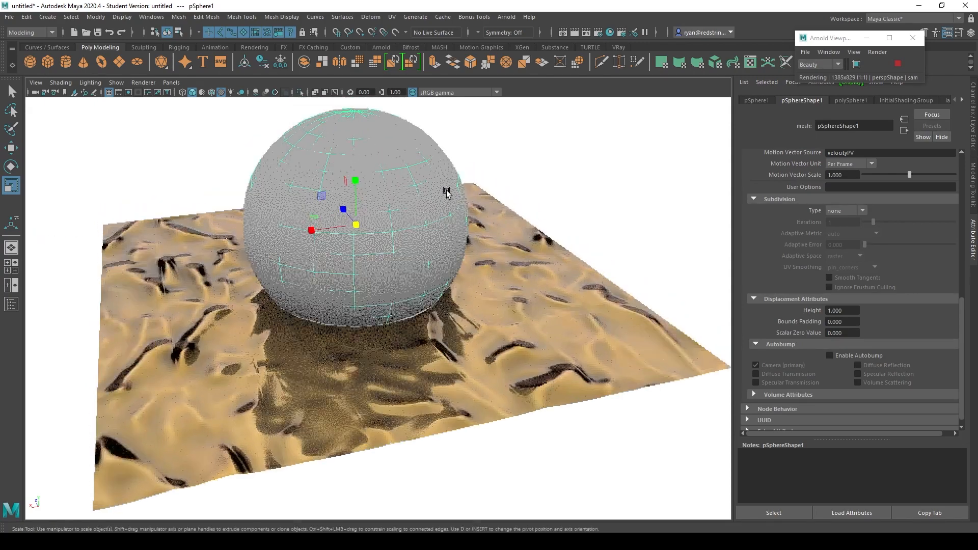
scroll(448, 193, up, 2)
Bring the Hypershade back over the scene, assign the Gold_Space_Sail material to the sphere, and view it deselected.
drag(977, 62, 851, 51)
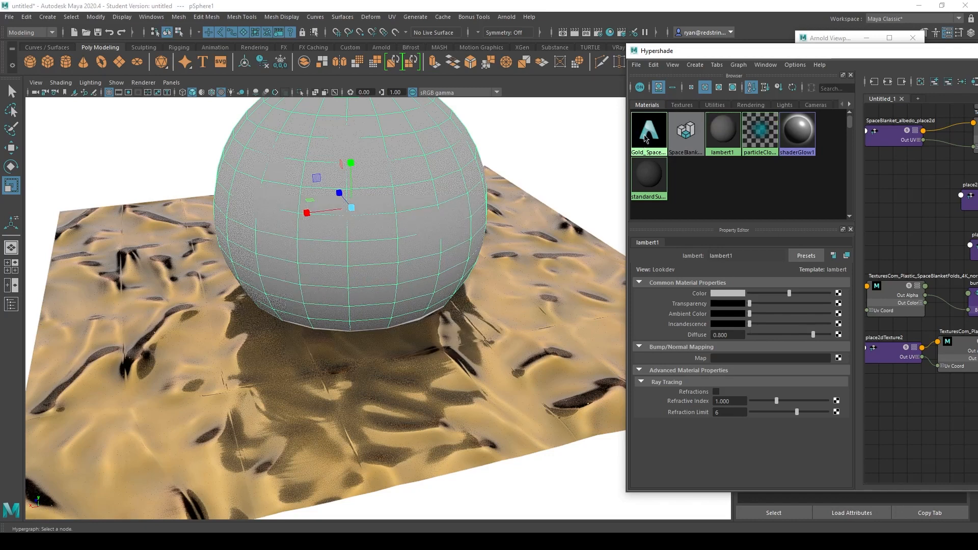
mouse_move(641, 139)
right_down()
mouse_move(644, 109)
mouse_move(644, 135)
right_up()
middle_drag(654, 135, 347, 142)
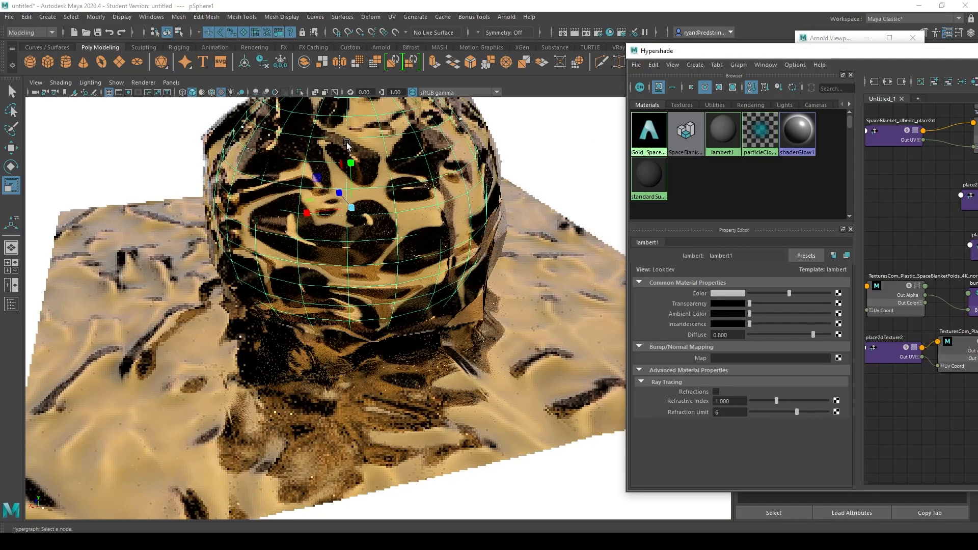
click(536, 180)
alt+drag(468, 363, 371, 270)
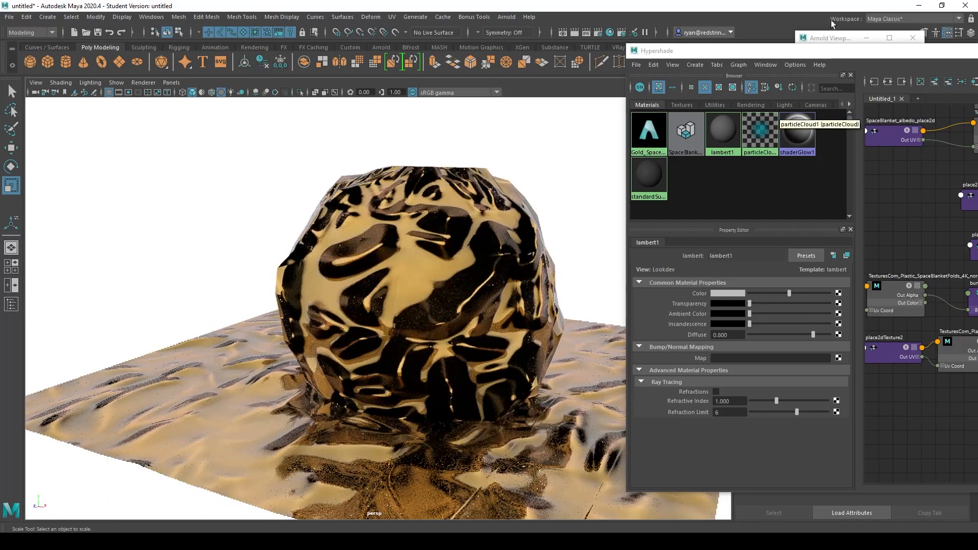
Move the Hypershade aside, rotate the sphere so its pole faces sideways, and reposition it vertically to sink partly into the plane.
drag(706, 47, 977, 72)
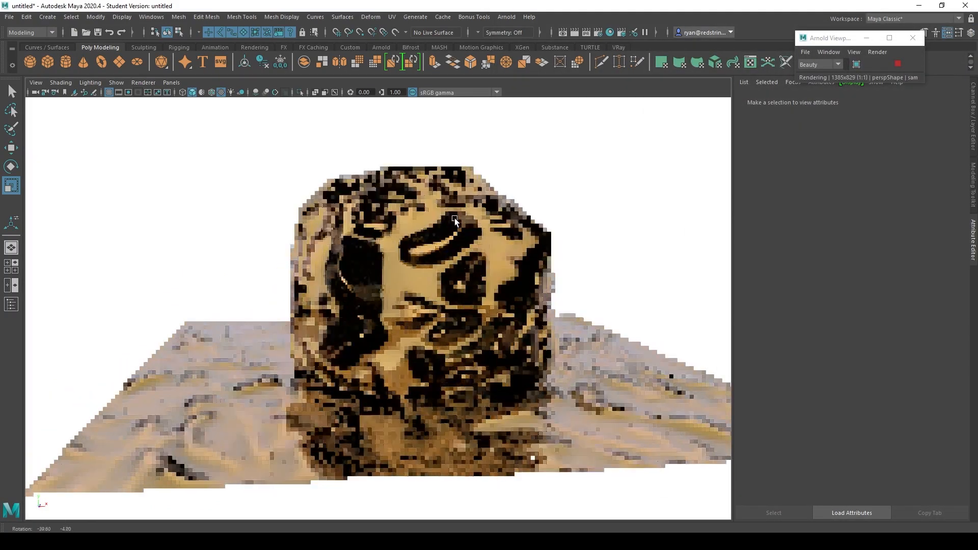
alt+drag(455, 220, 398, 307)
click(380, 270)
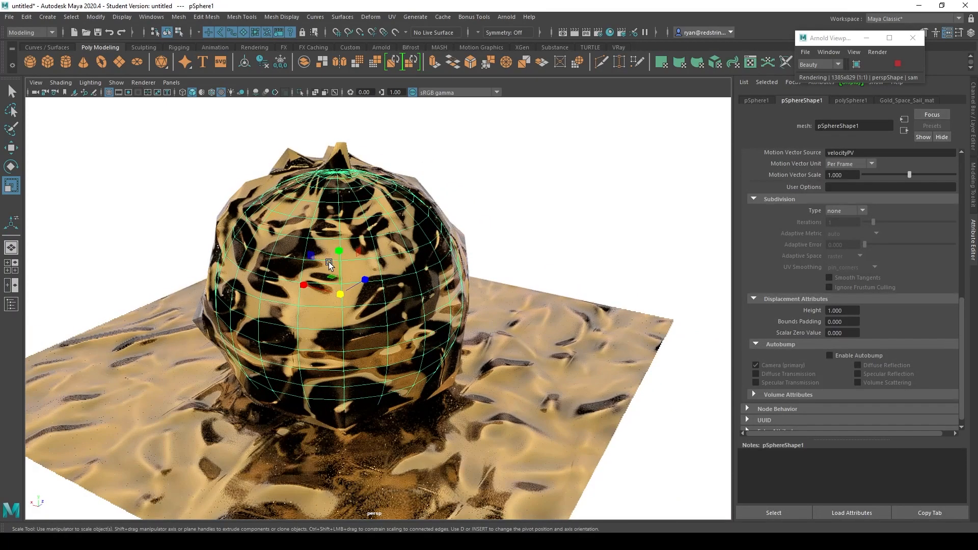
key(e)
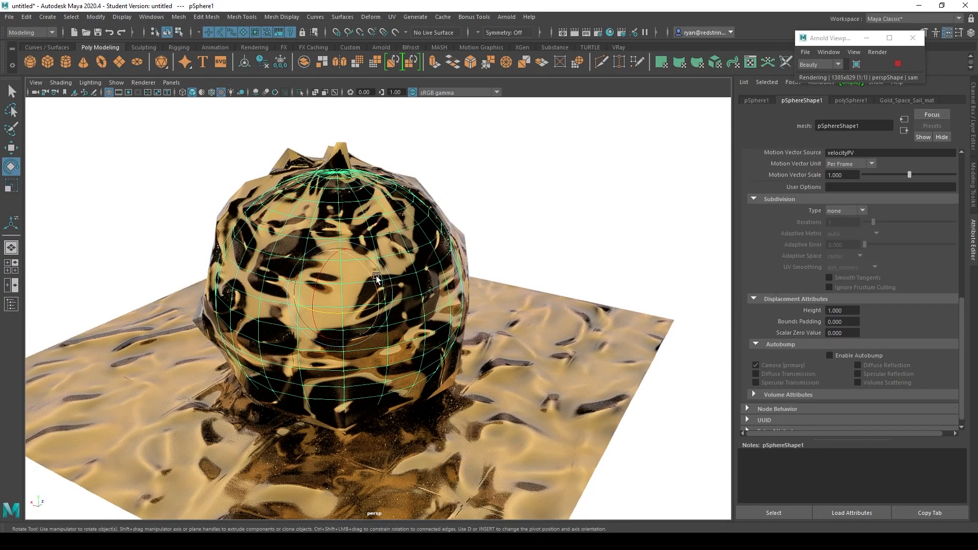
drag(374, 278, 334, 173)
key(w)
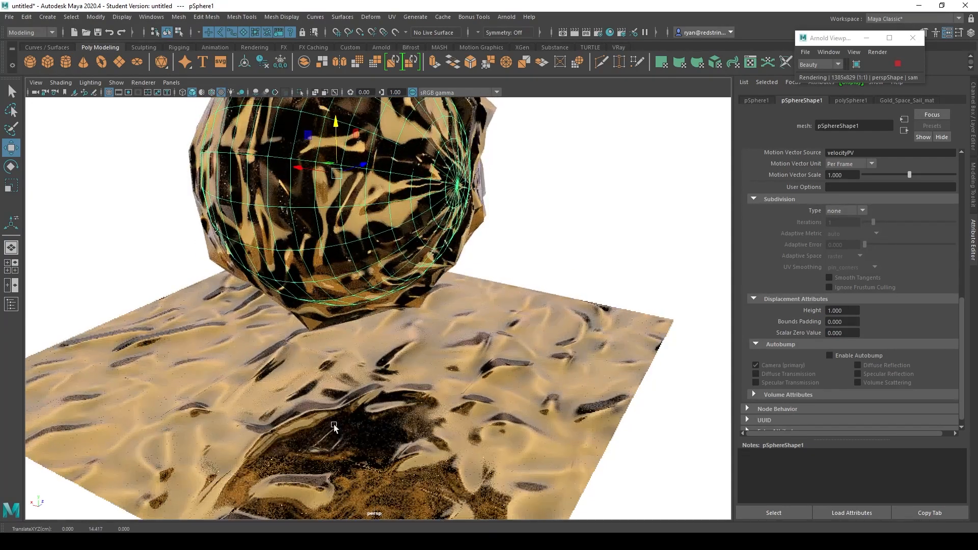
scroll(423, 422, down, 1)
drag(343, 146, 346, 259)
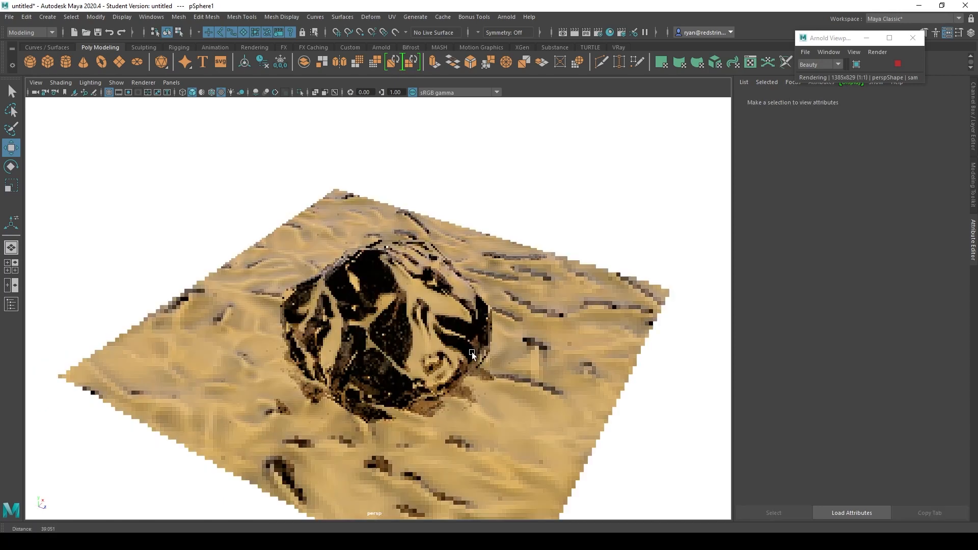
Set the sphere's Arnold subdivision Type to catclark and Iterations to 2, and test Enable Autobump before leaving it off.
scroll(395, 255, up, 3)
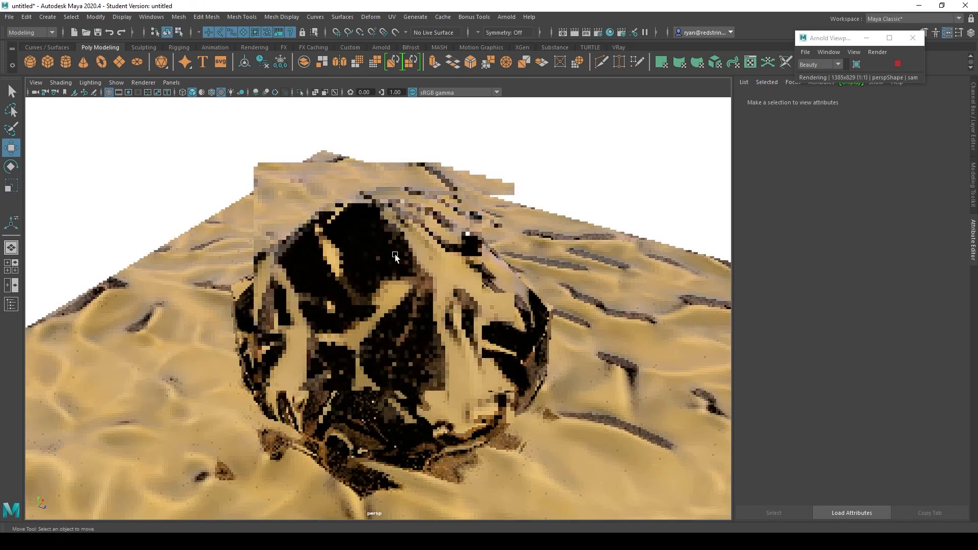
click(396, 255)
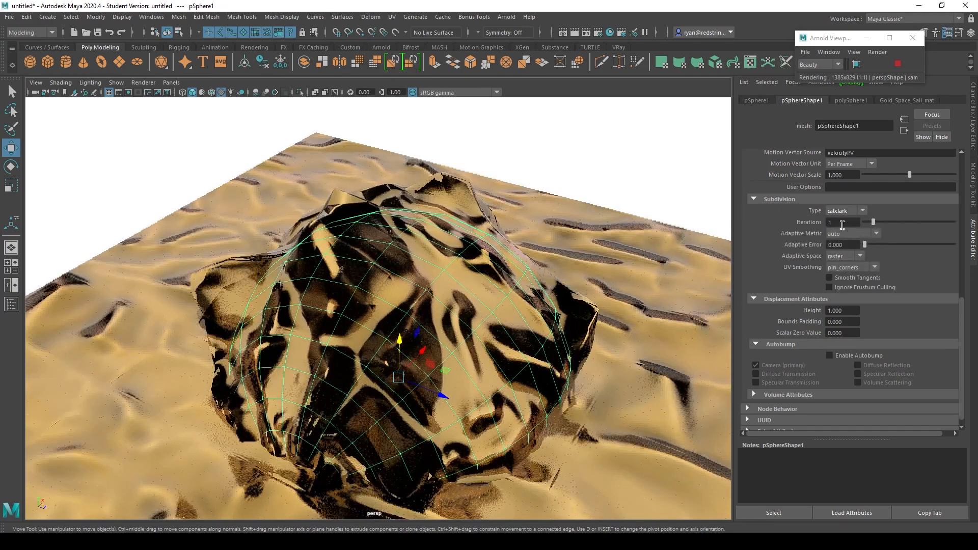
double_click(843, 224)
text(2)
key(Return)
alt+drag(255, 326, 363, 299)
alt+drag(305, 257, 488, 312)
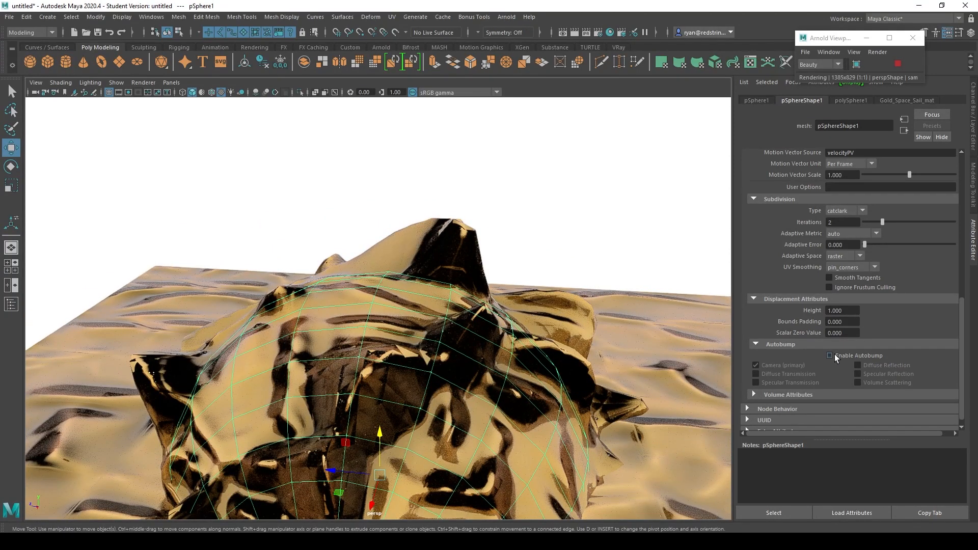
click(849, 355)
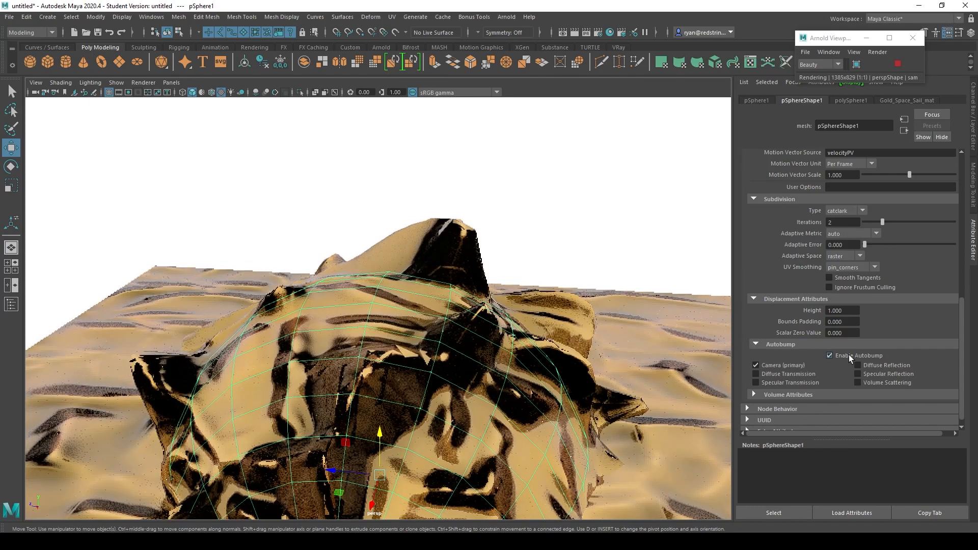
click(849, 355)
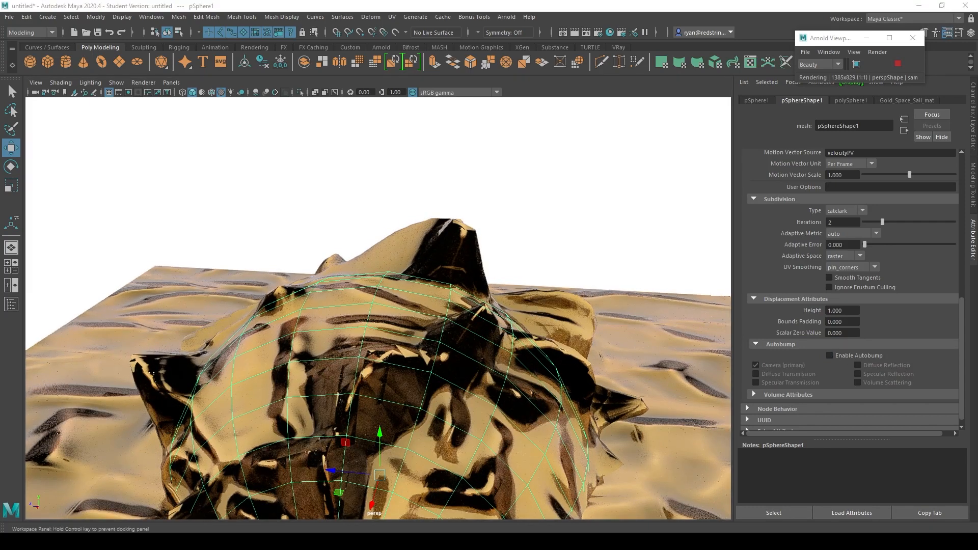
Set the SpaceBlanketFolds displacement shader's Scale to 0.3 and inspect the sphere beside the Hypershade.
drag(977, 50, 174, 53)
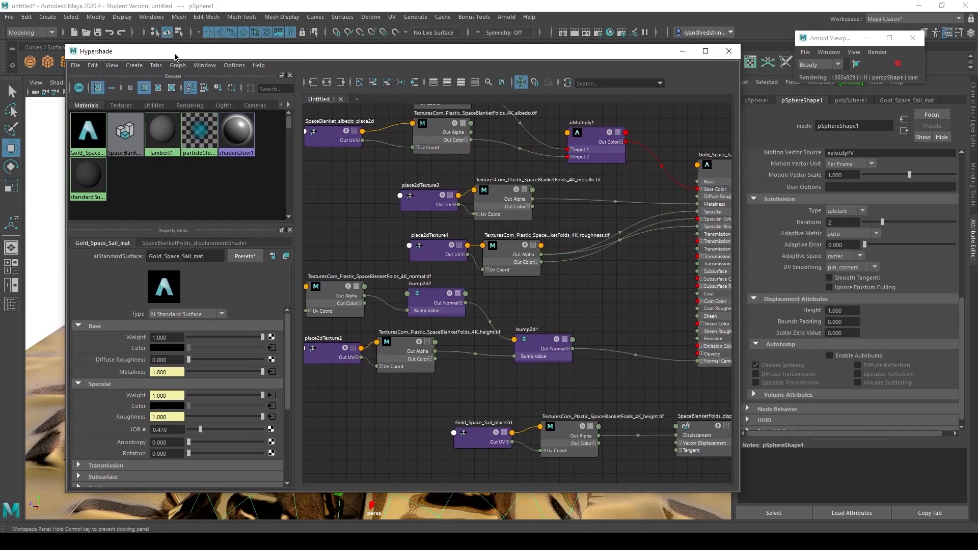
alt+middle_drag(631, 389, 481, 299)
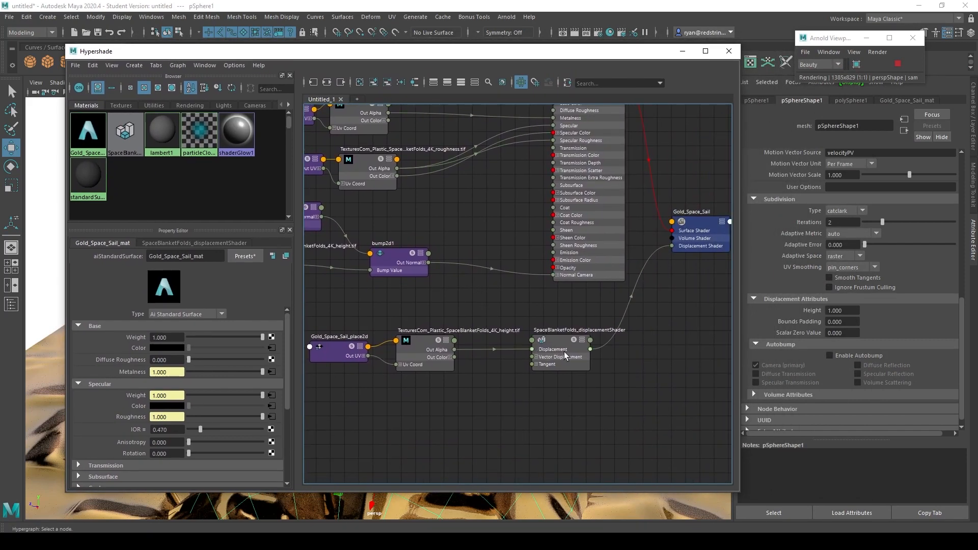
click(566, 356)
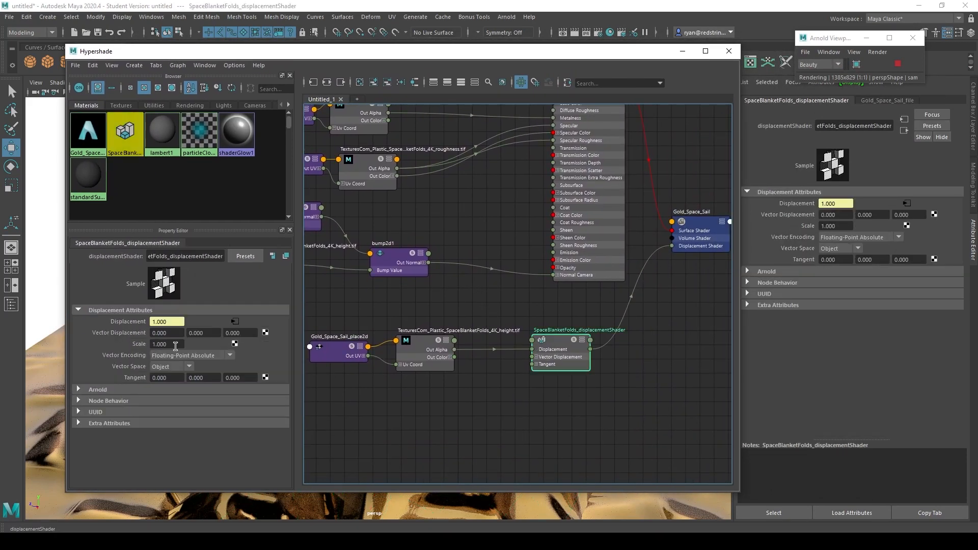
click(168, 345)
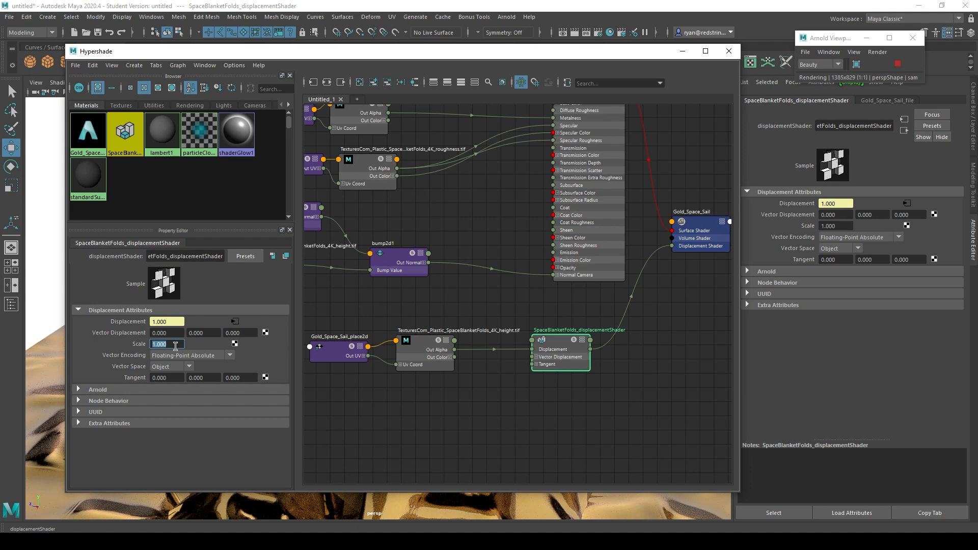
text(0.3)
key(Return)
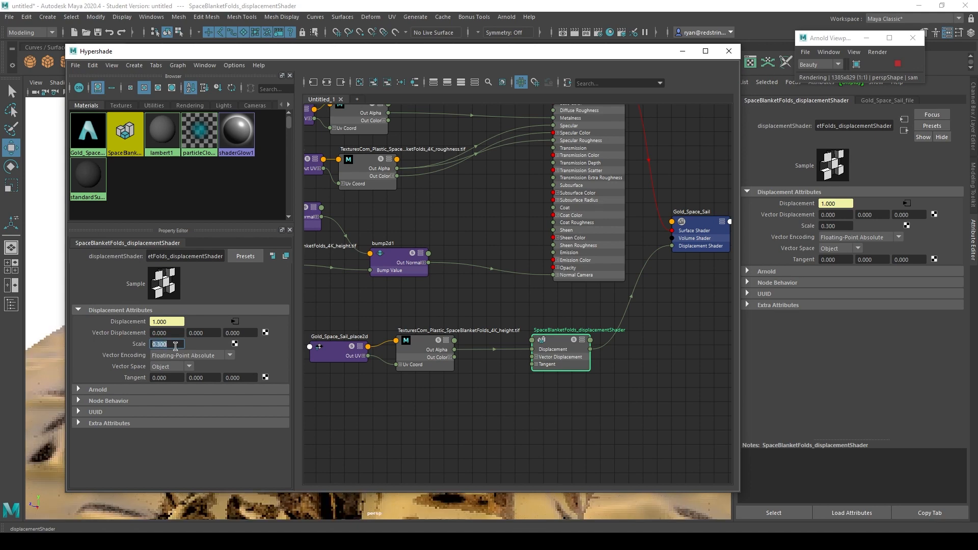
drag(204, 51, 581, 62)
alt+drag(286, 285, 513, 389)
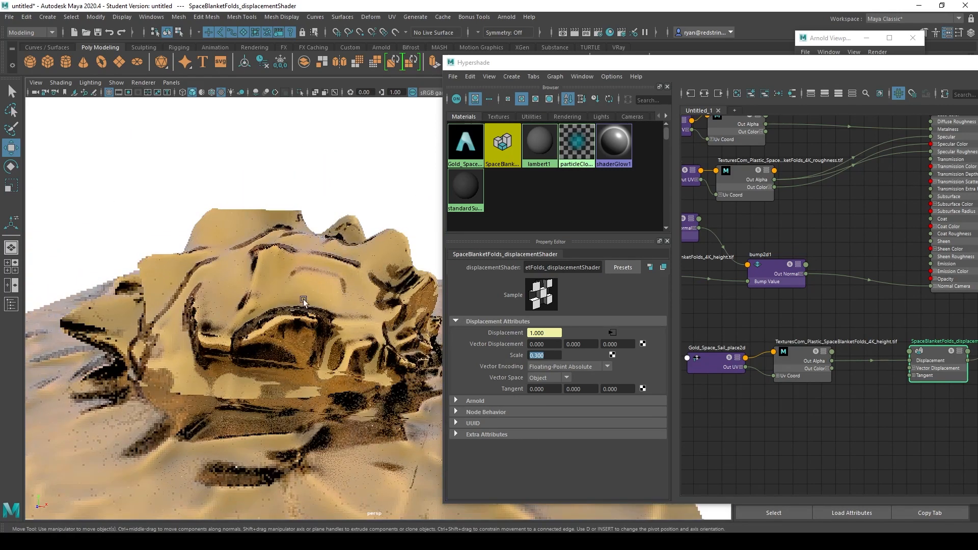
Set the Bump Depth of the bump2d1 node fed by the height texture to 0.3.
alt+middle_drag(729, 306, 759, 314)
click(798, 274)
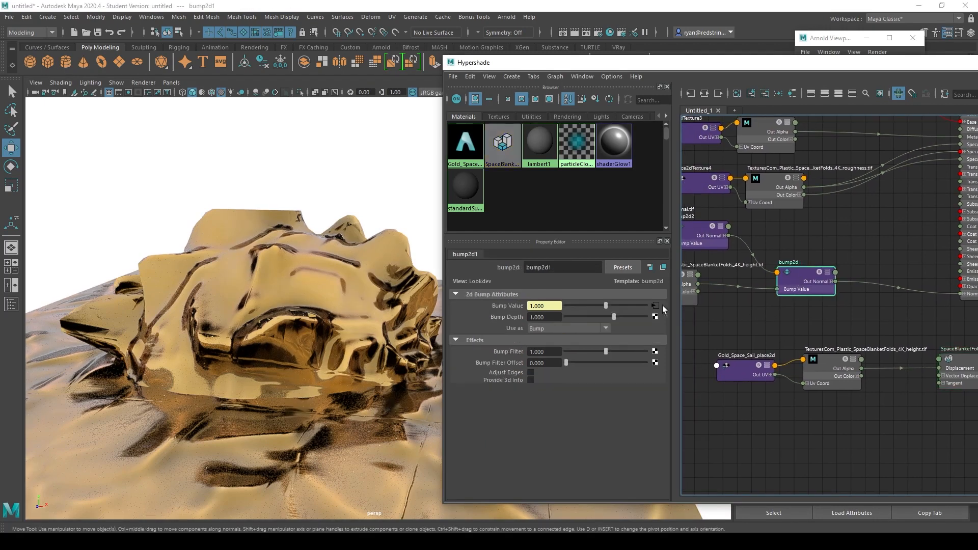
click(551, 317)
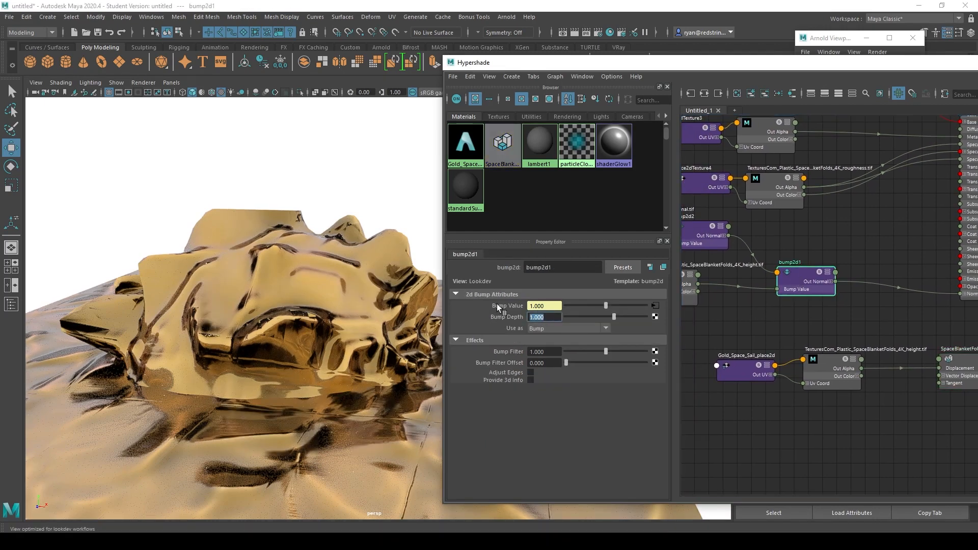
text(0.3)
key(Return)
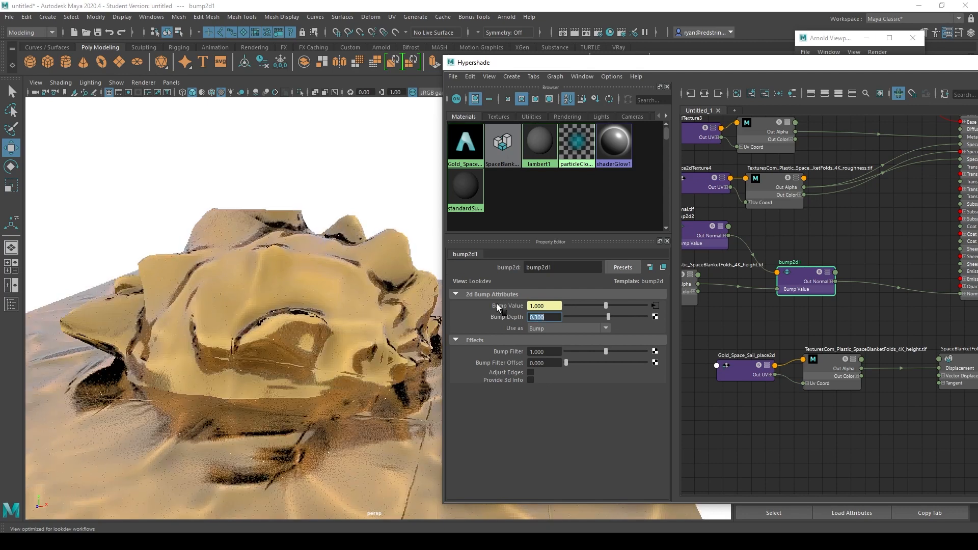
Set the Bump Depth of the normal map's bump2d2 node to 0.02.
click(693, 226)
click(544, 316)
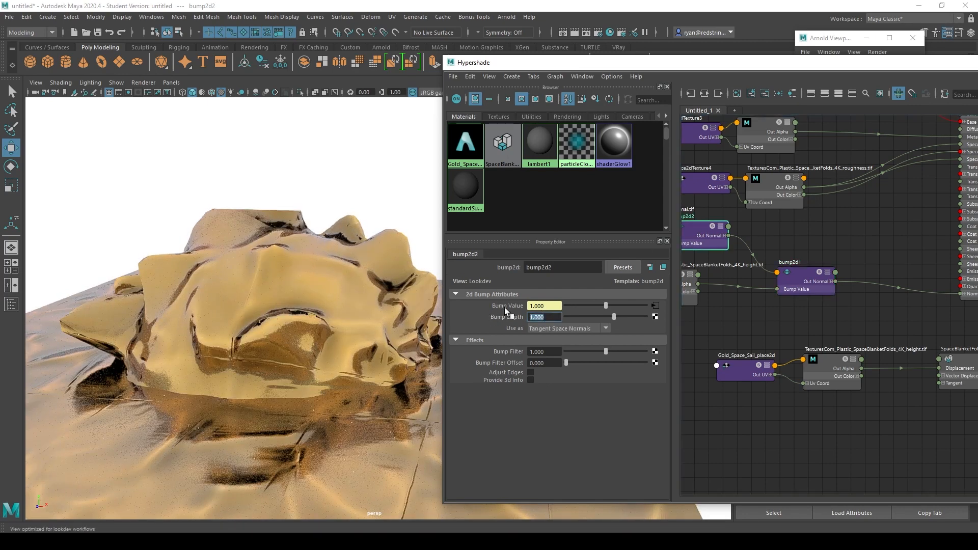
text(0.01)
key(Return)
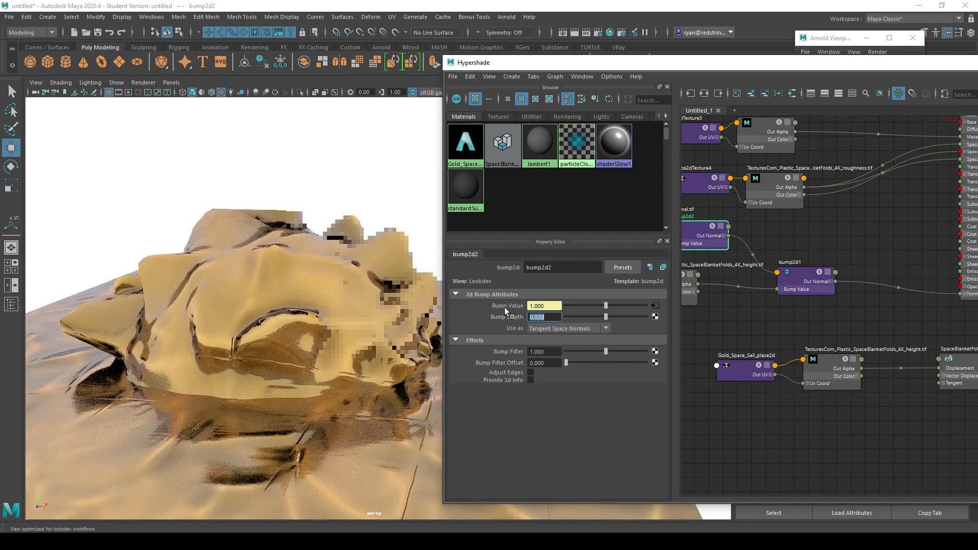
Set the SpaceBlanketFolds displacement shader's Scale to 0.02 and inspect the sphere and plane from several angles.
click(955, 364)
click(543, 355)
text(0)
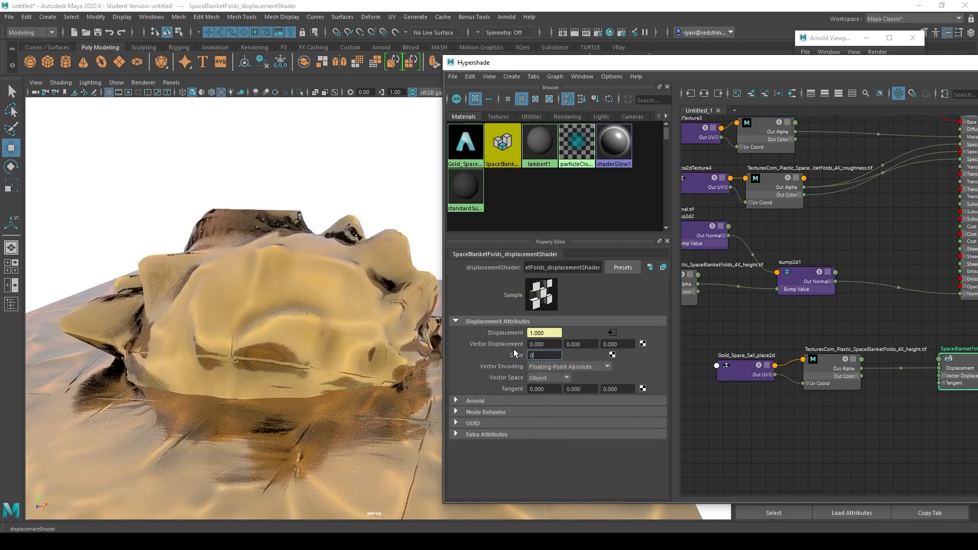
text(.02)
key(Return)
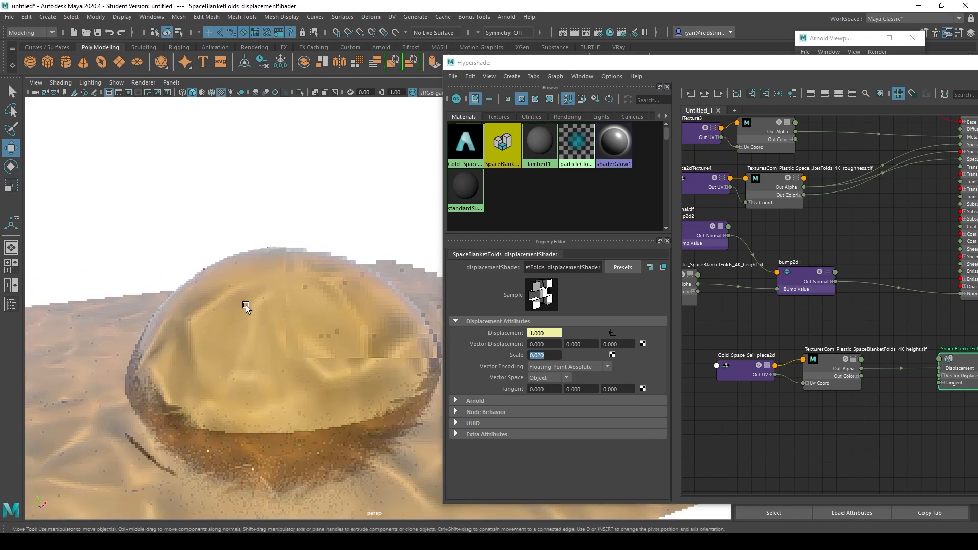
scroll(271, 300, down, 5)
click(178, 217)
alt+drag(280, 314, 301, 348)
alt+drag(368, 351, 372, 342)
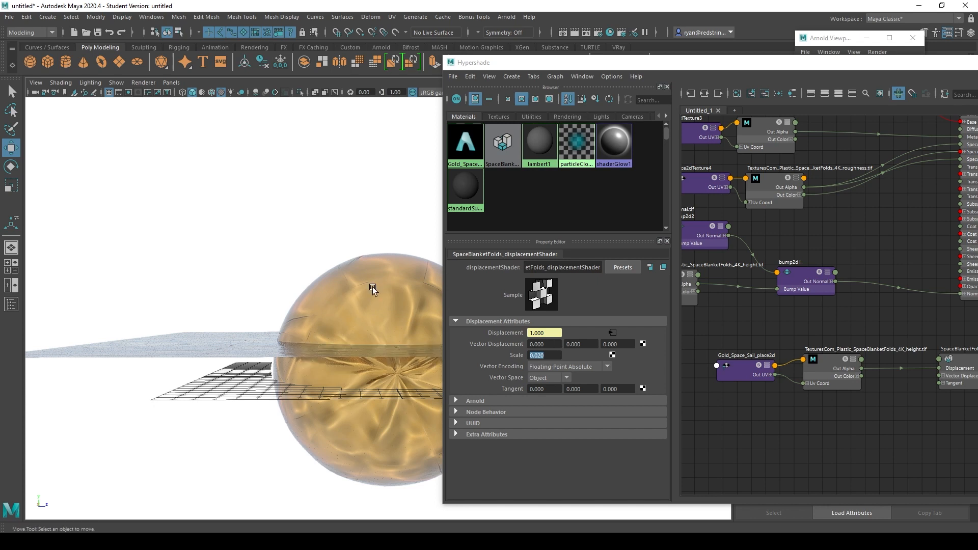
alt+drag(212, 321, 209, 324)
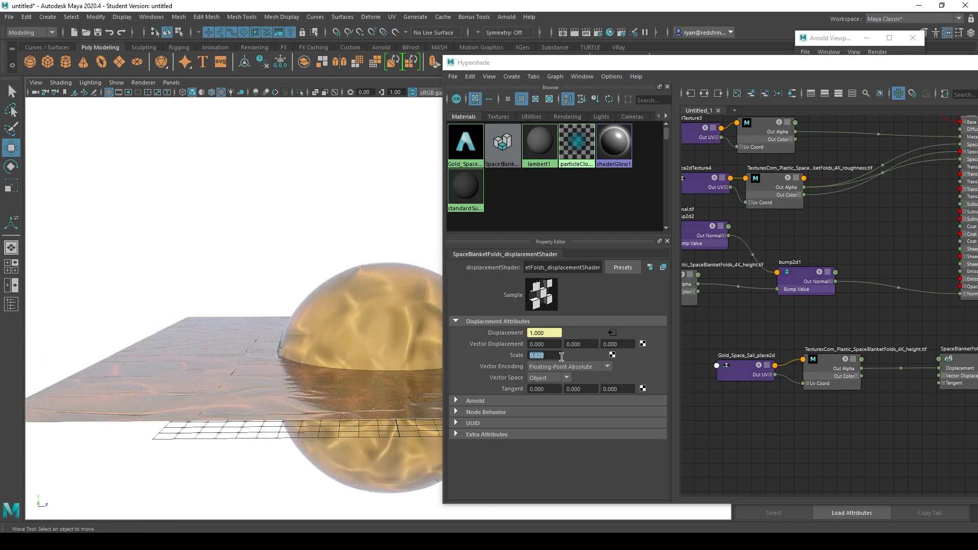
Try the SpaceBlanketFolds displacement shader's Scale at 0.1, raise it to 0.2, and inspect the sphere and plane.
text(0.1)
key(Return)
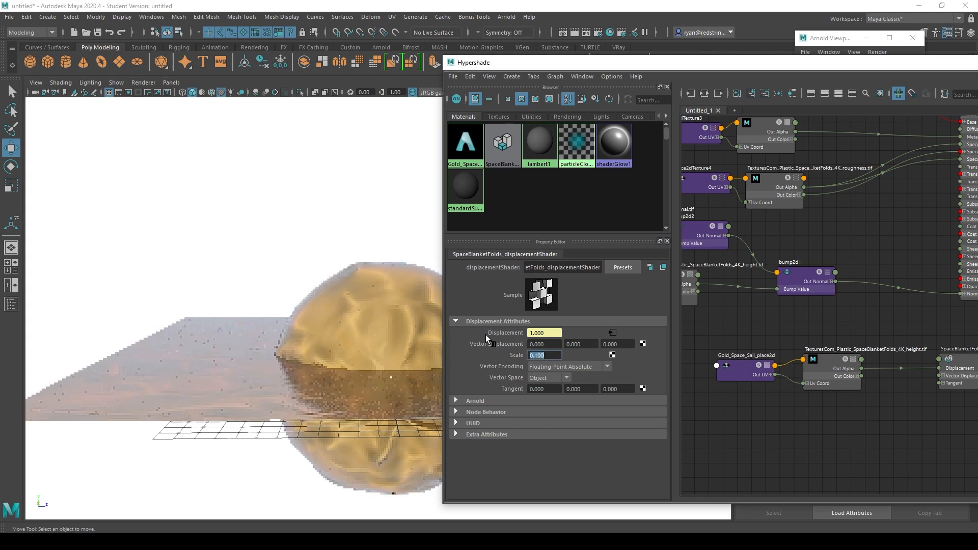
text(0)
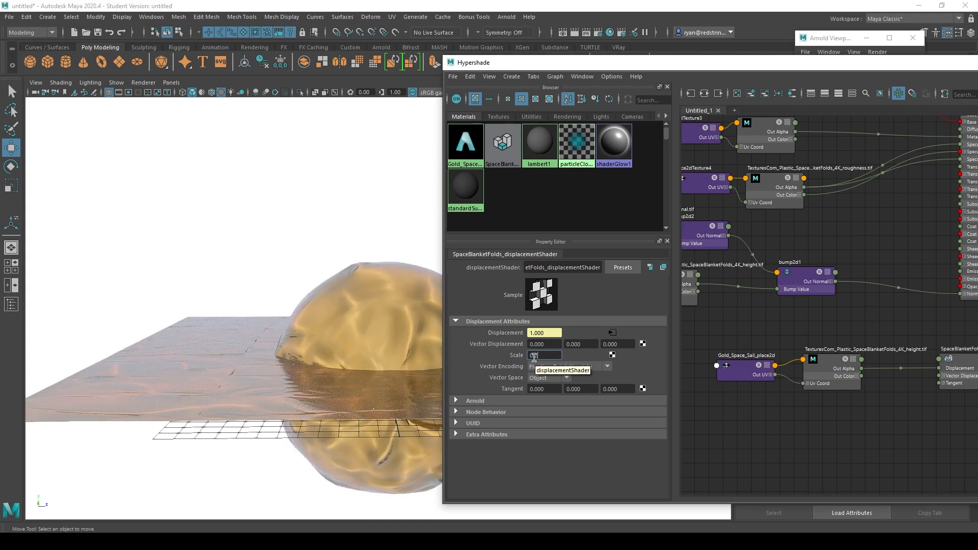
text(.2)
key(Return)
alt+drag(296, 326, 271, 342)
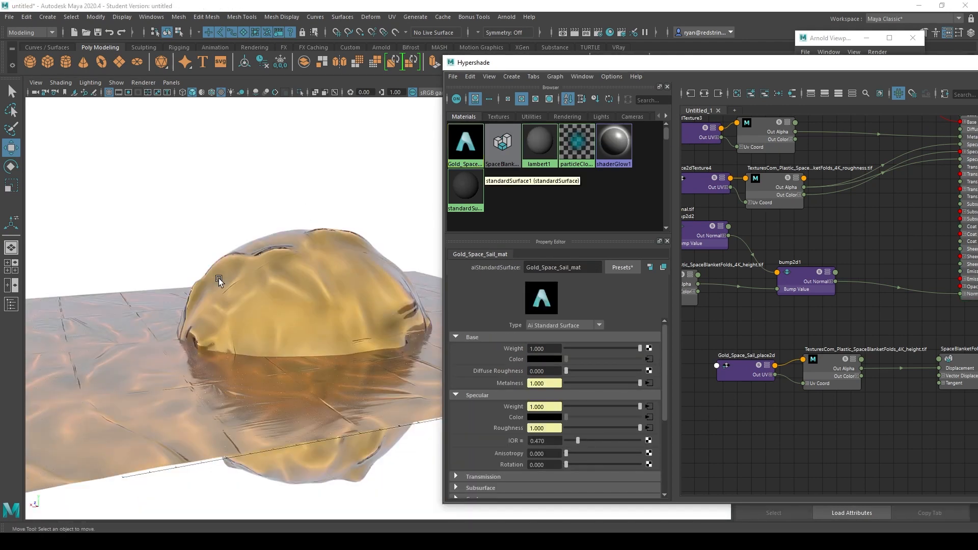
Duplicate the Gold_Space_Sail_mat material with its shading network and graph only the copy's input and output connections.
click(278, 263)
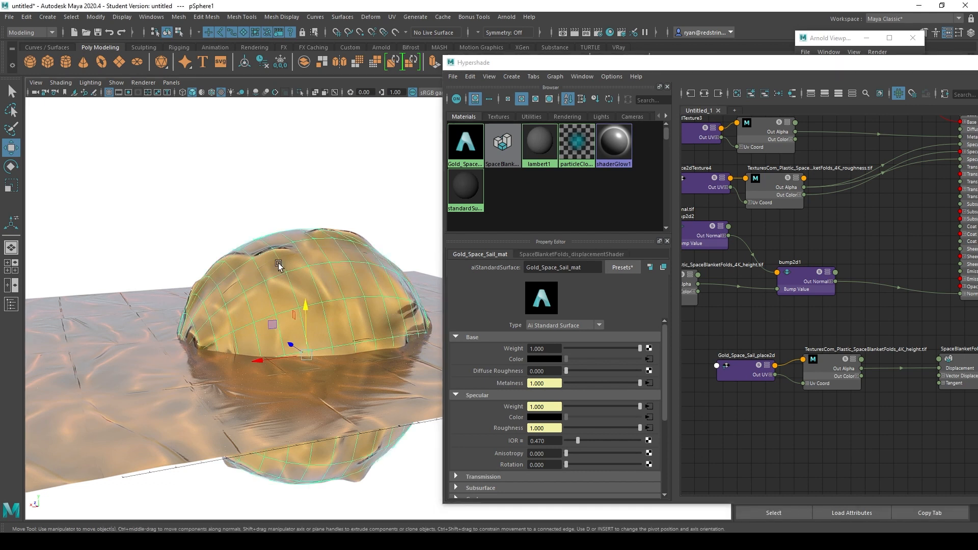
click(71, 335)
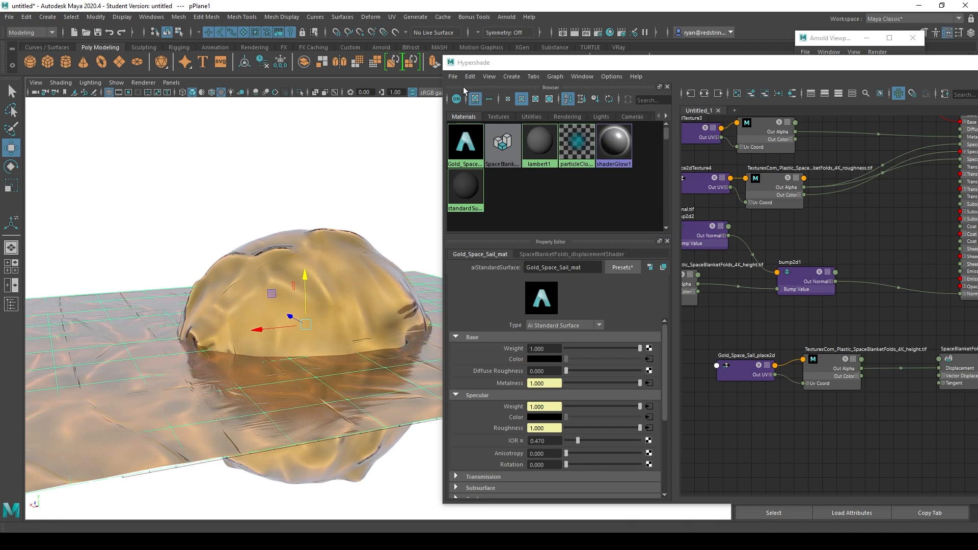
click(512, 77)
click(639, 188)
click(466, 142)
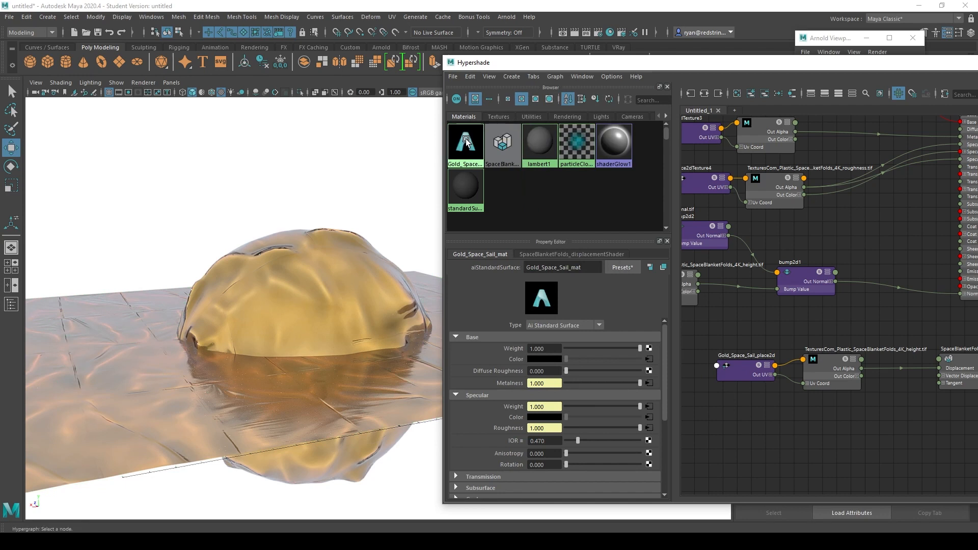
click(470, 76)
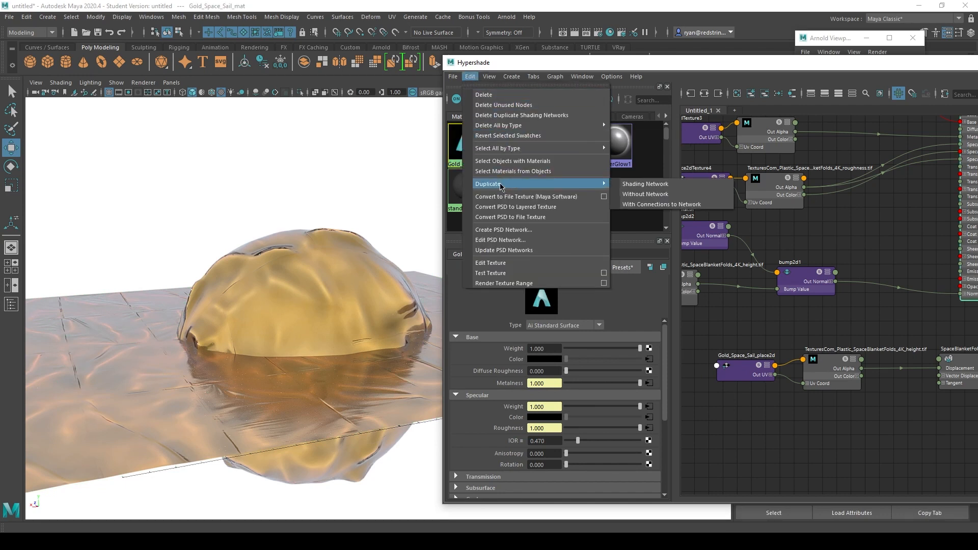
click(649, 186)
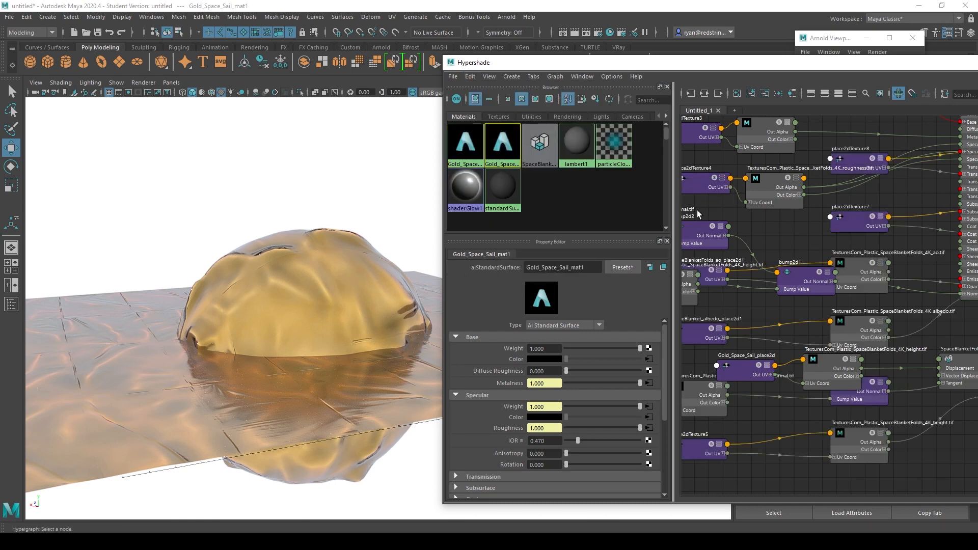
drag(727, 65, 438, 48)
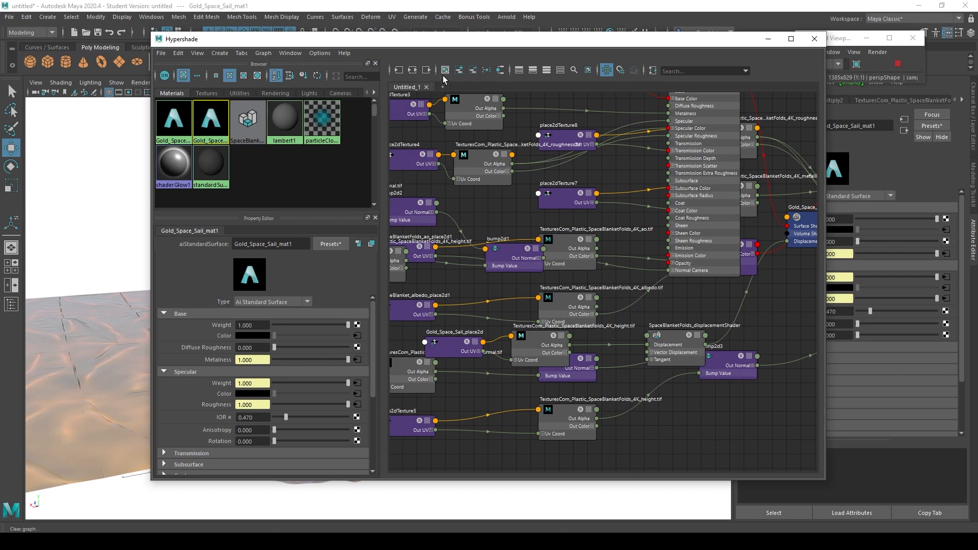
click(413, 71)
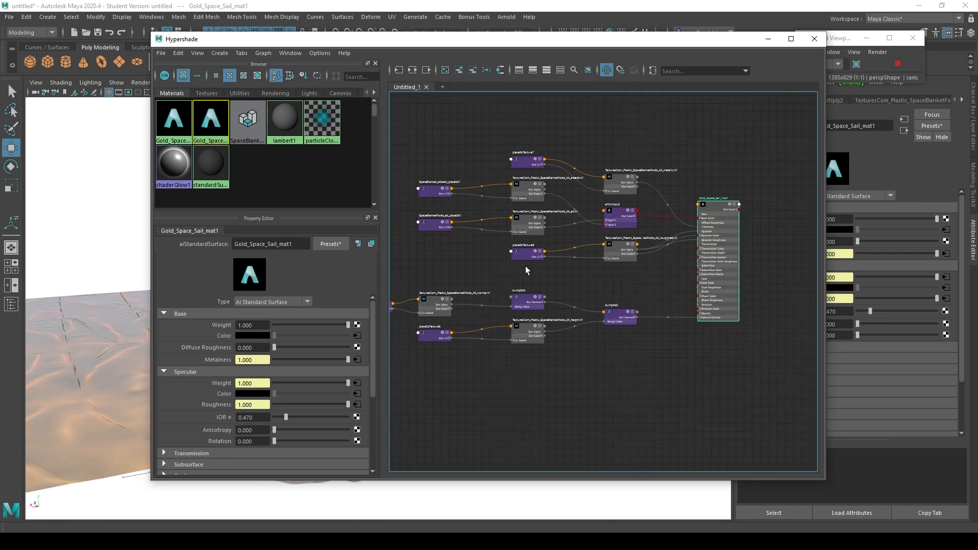
Stop the Arnold viewport render, hide the Skydome_L layer, and test-render the scene without the skydome.
drag(311, 43, 344, 43)
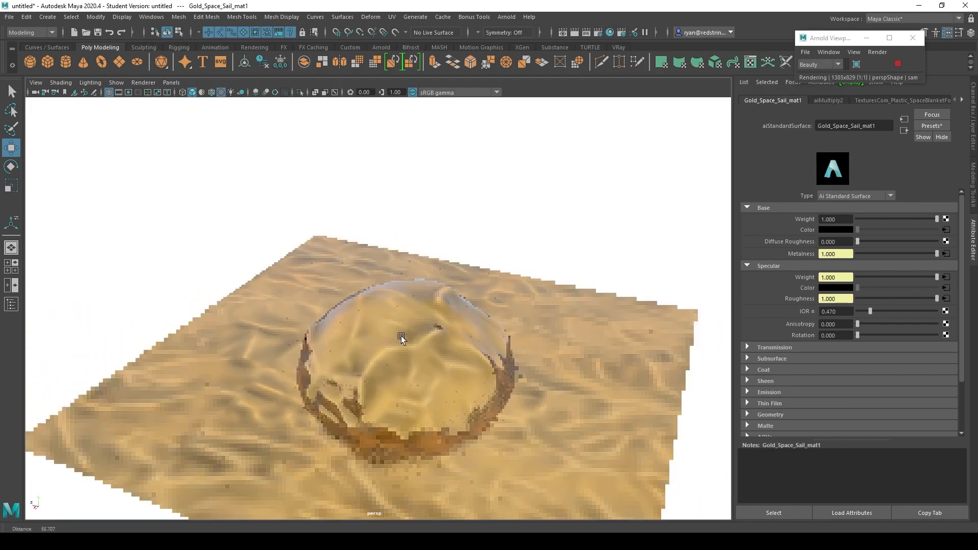
scroll(402, 338, down, 5)
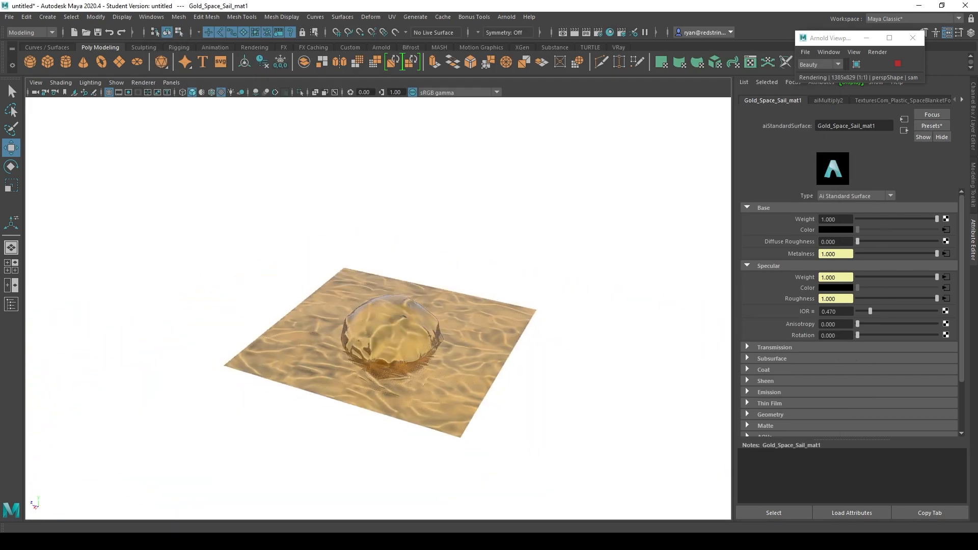
key(ctrl+a)
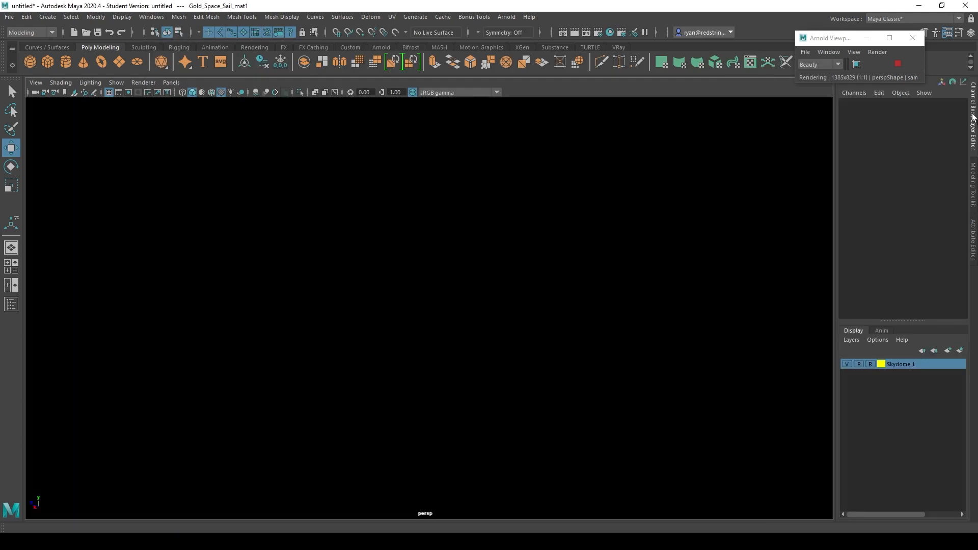
click(898, 66)
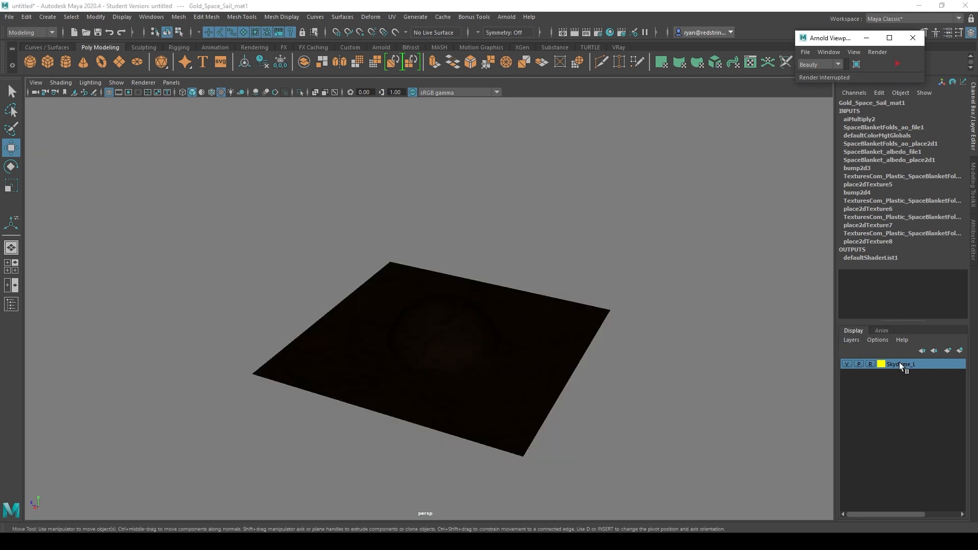
click(847, 364)
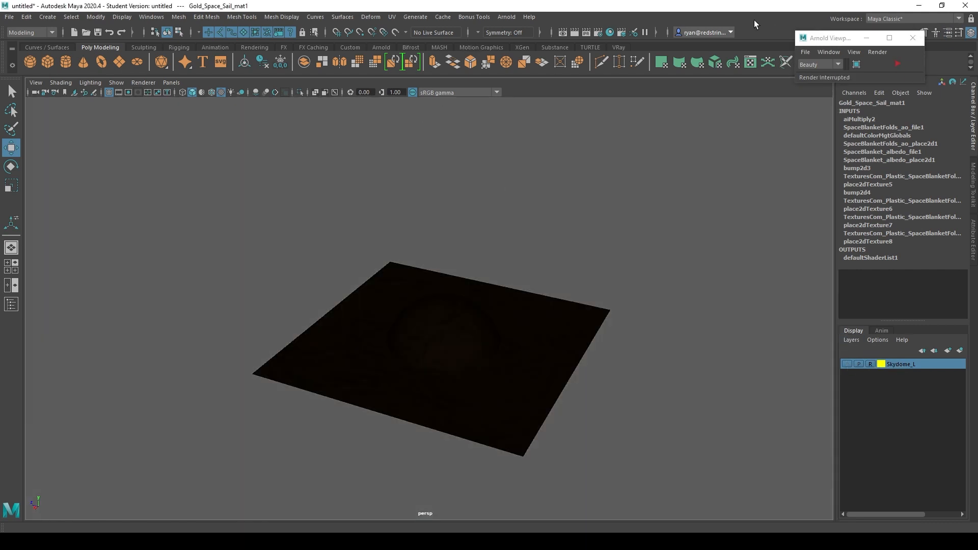
click(898, 66)
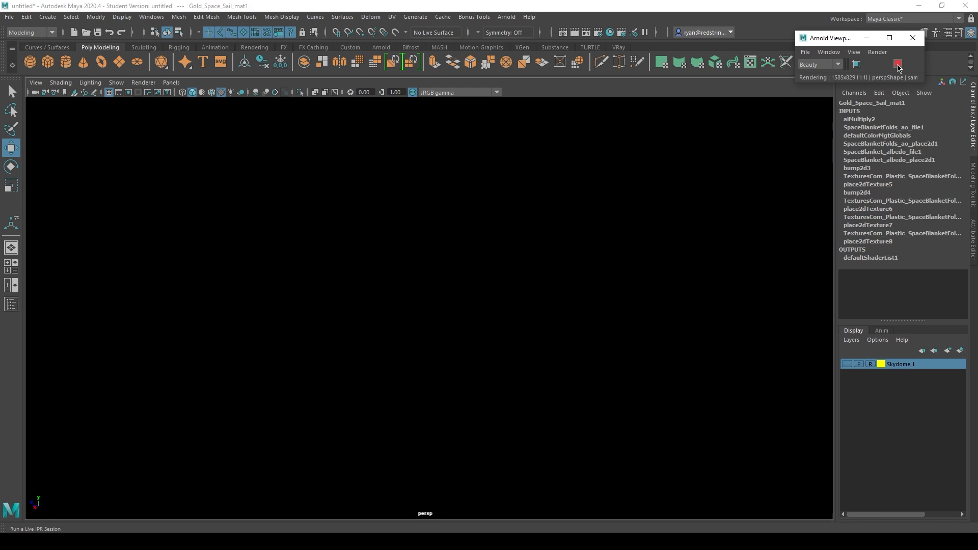
click(898, 66)
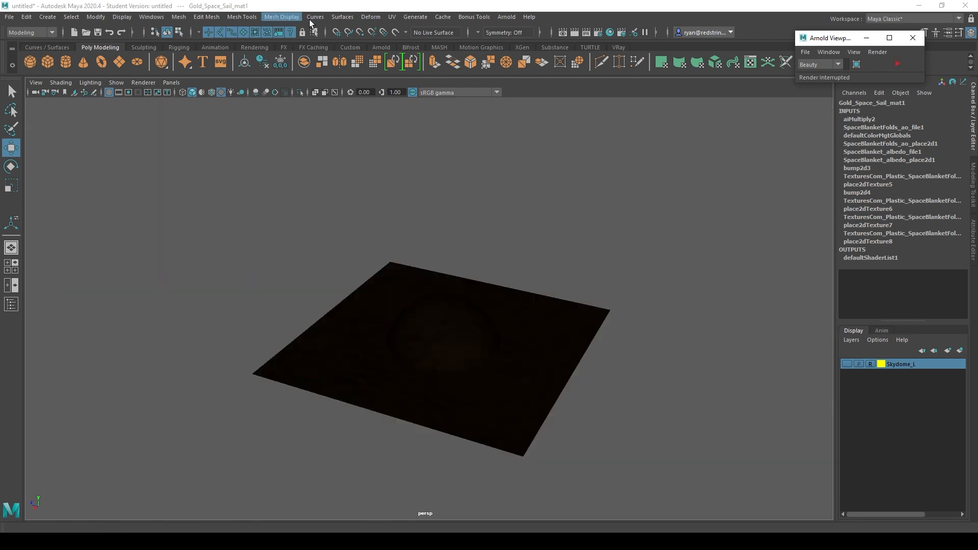
Create an Arnold area light, raise it to about 13.3 in Y, and scale it uniformly to about 8.4.
click(496, 17)
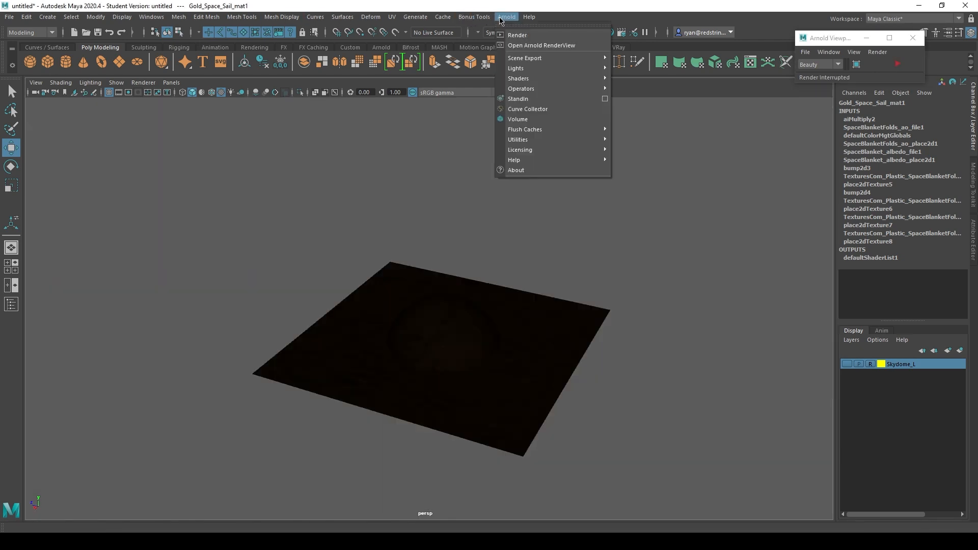
mouse_move(577, 71)
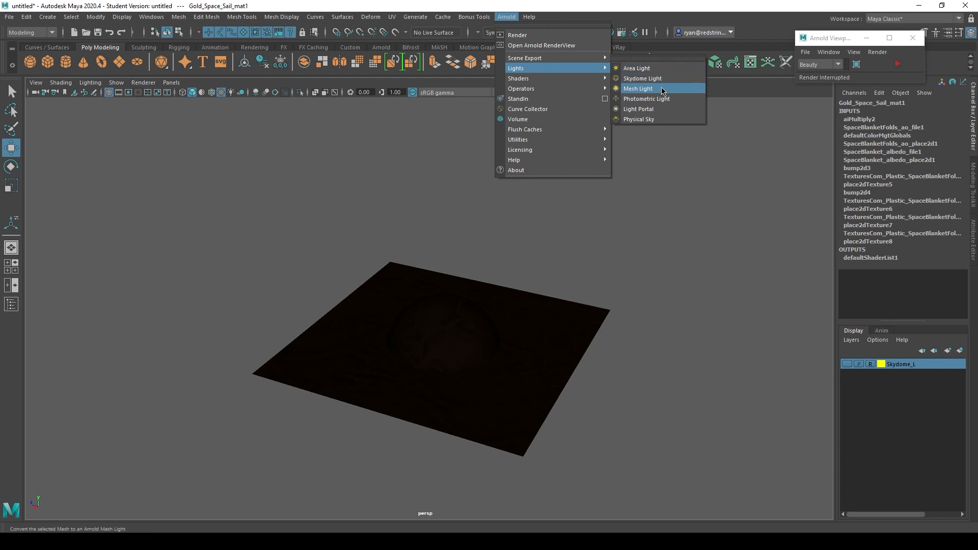
click(648, 69)
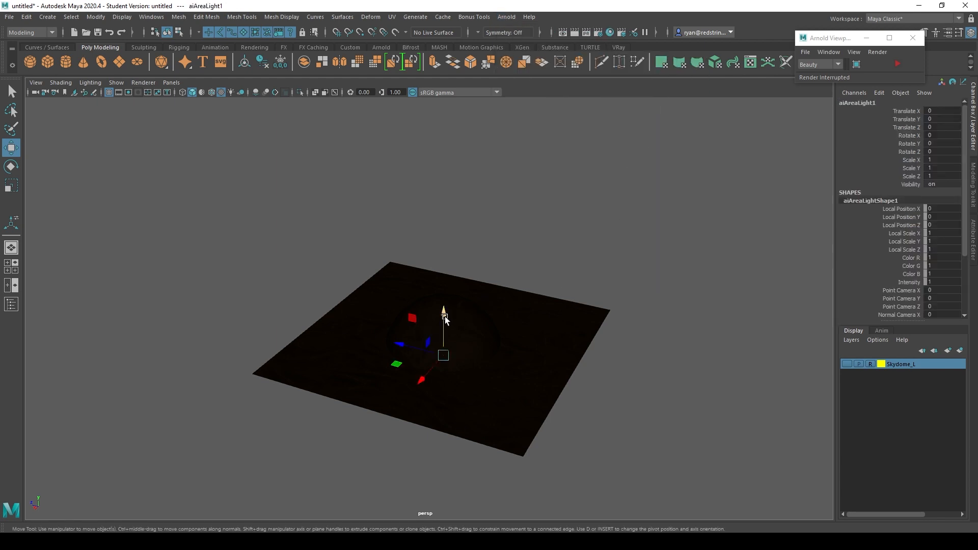
drag(445, 317, 445, 220)
key(e)
key(r)
click(450, 264)
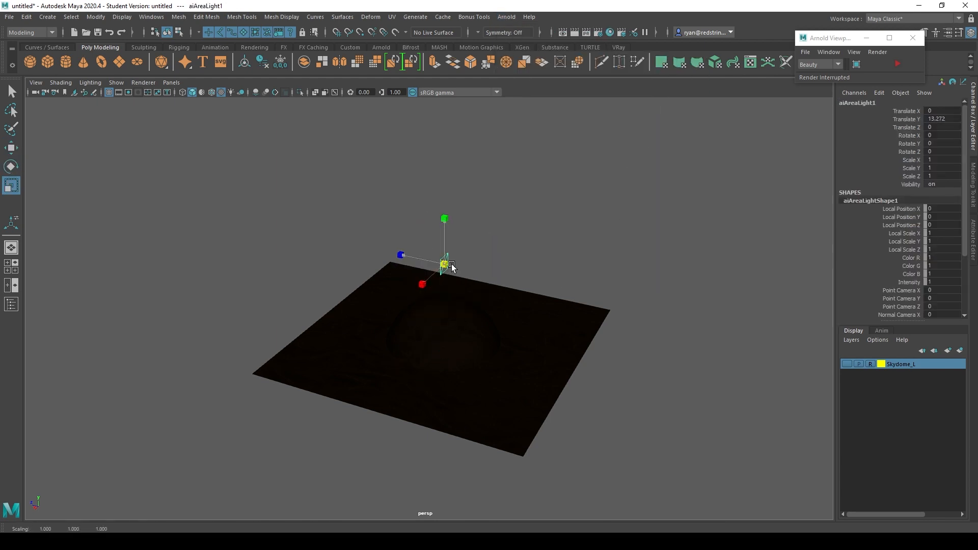
drag(451, 265, 551, 280)
Move the area light to about 22.6 in Z and tilt it about -26 degrees in X towards the sphere.
key(w)
drag(397, 260, 249, 245)
key(e)
drag(322, 214, 332, 230)
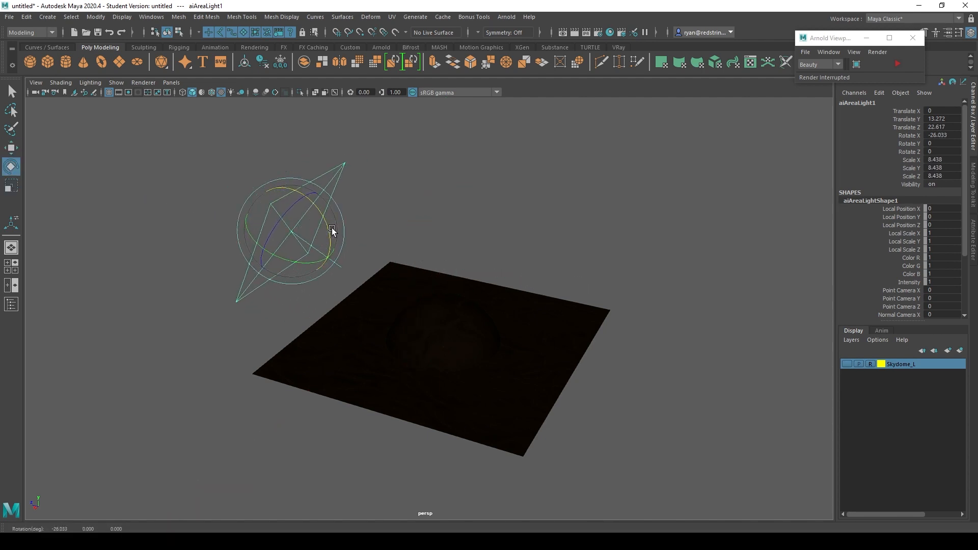
Restart the live Arnold viewport render and set the area light's Exposure to 10.
click(897, 65)
alt+drag(293, 319, 349, 304)
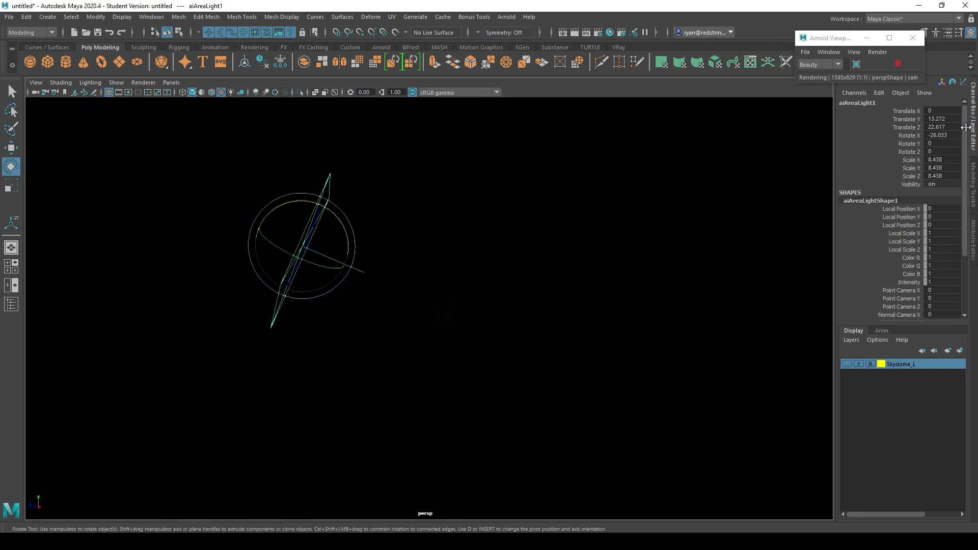
click(976, 241)
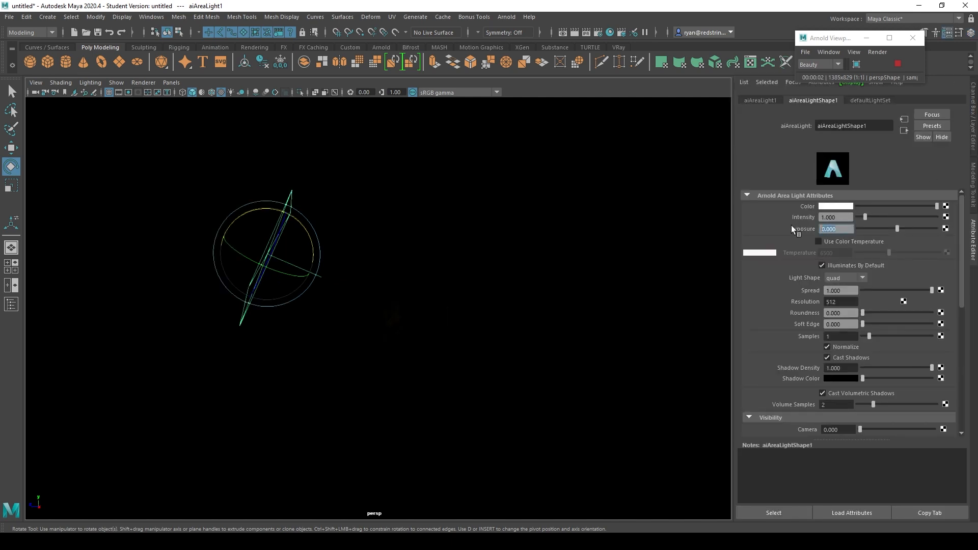
text(10)
key(Return)
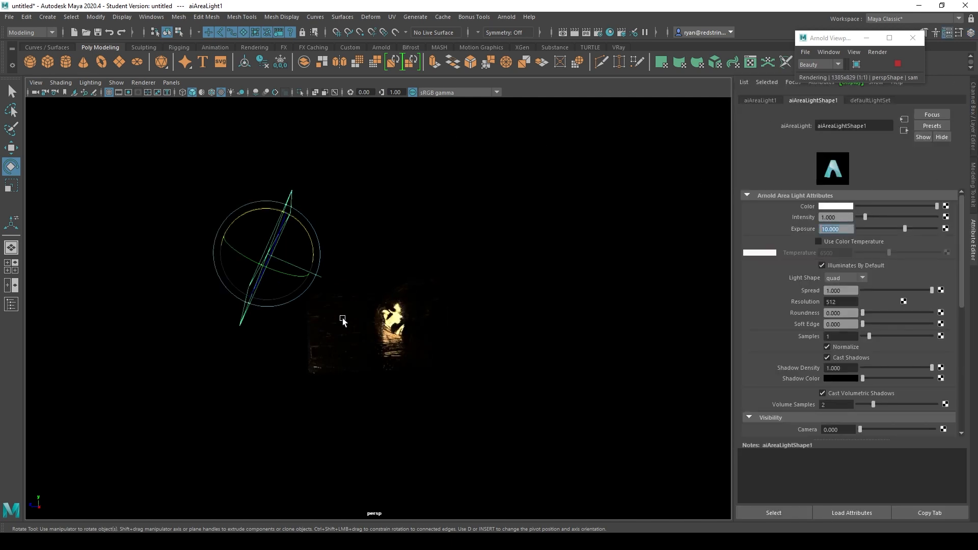
Examine the area light's reflections on the gold sphere and plane up close from several angles.
alt+right_drag(342, 321, 503, 391)
alt+drag(463, 366, 463, 316)
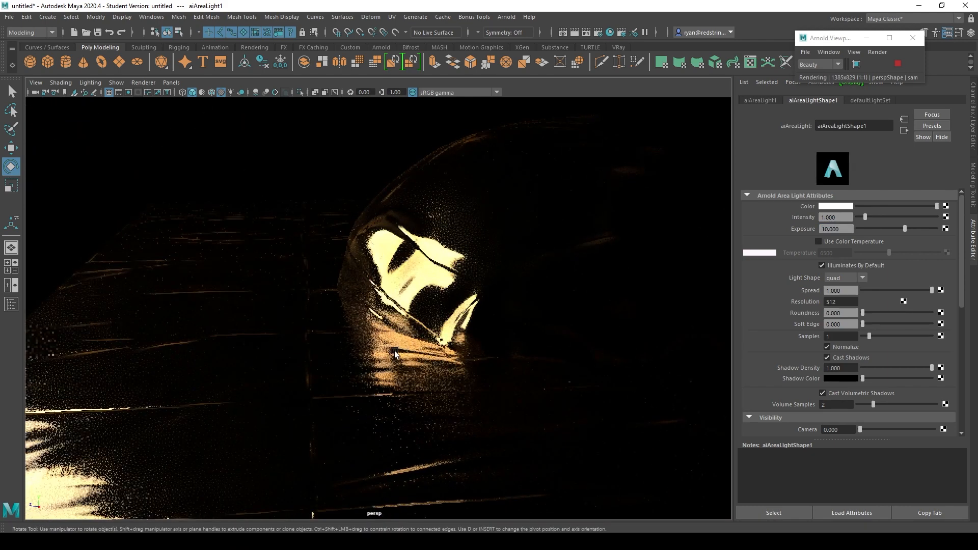
alt+drag(392, 352, 400, 352)
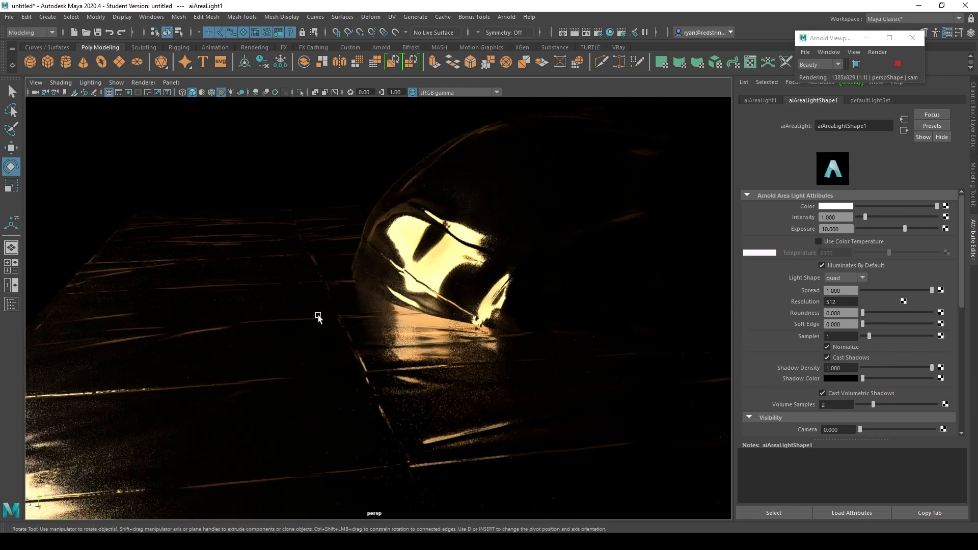
alt+drag(293, 324, 368, 329)
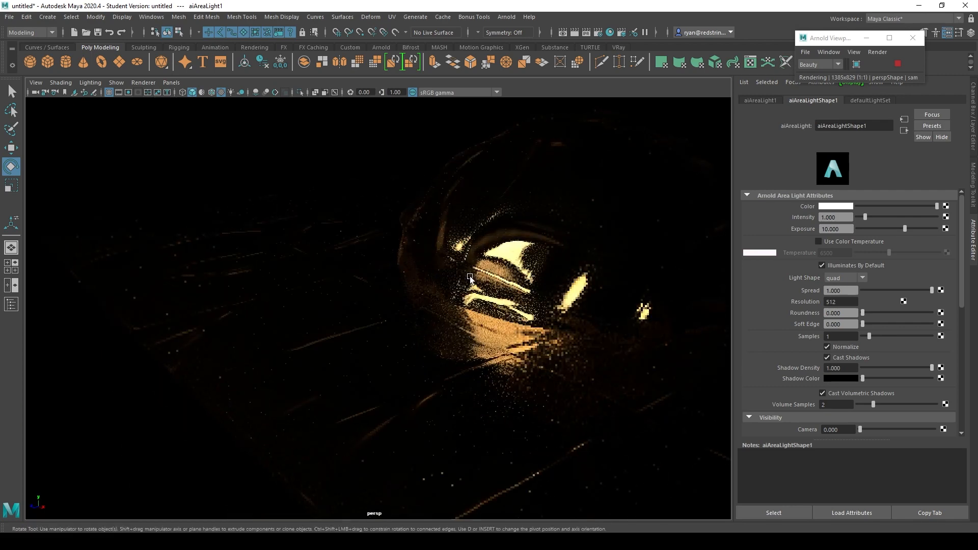
alt+middle_drag(590, 291, 463, 291)
alt+drag(467, 310, 540, 280)
alt+middle_drag(408, 277, 285, 275)
alt+drag(286, 275, 391, 276)
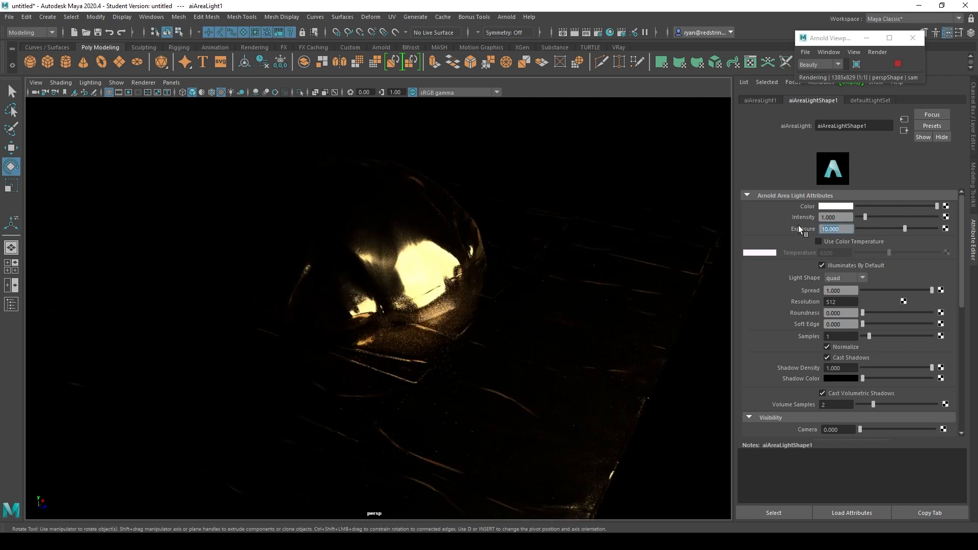
Set the area light's Exposure to 11.
text(11)
key(Return)
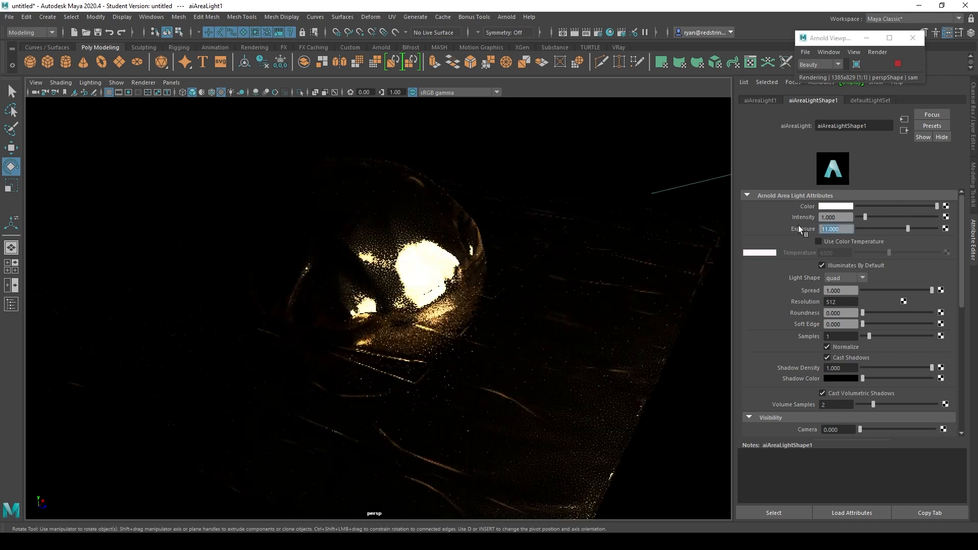
scroll(403, 255, down, 4)
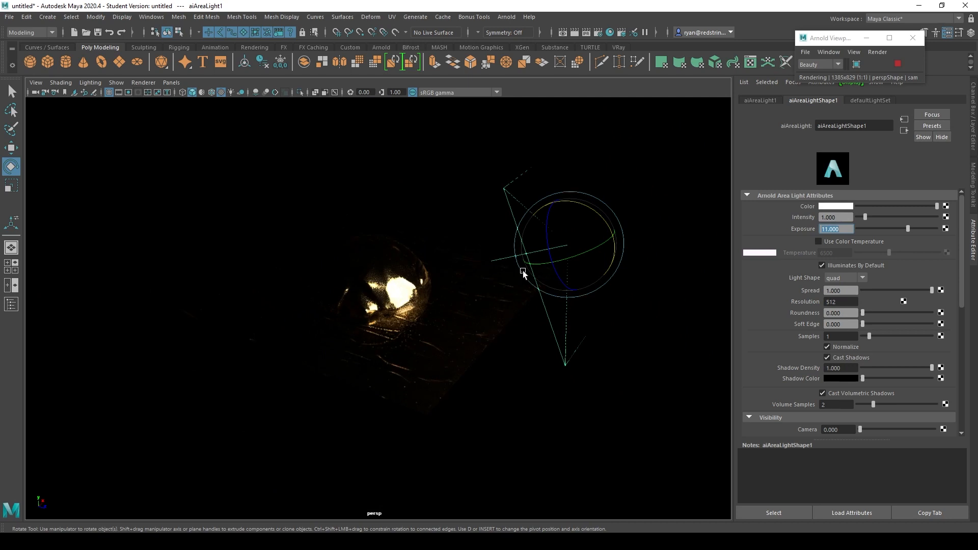
Rotate the area light to face roughly straight down and reposition it above the sphere.
drag(523, 273, 529, 255)
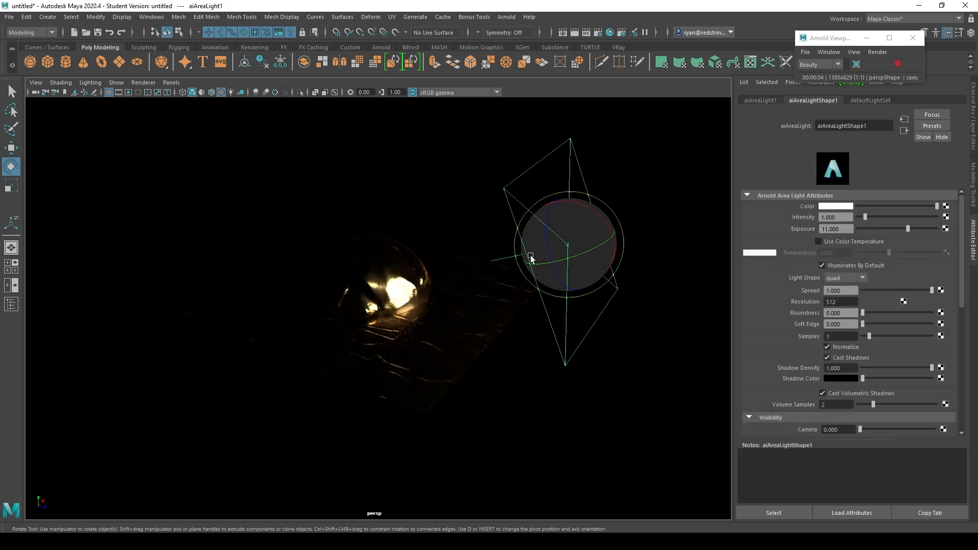
key(w)
middle_drag(604, 223, 604, 170)
key(e)
drag(604, 174, 552, 154)
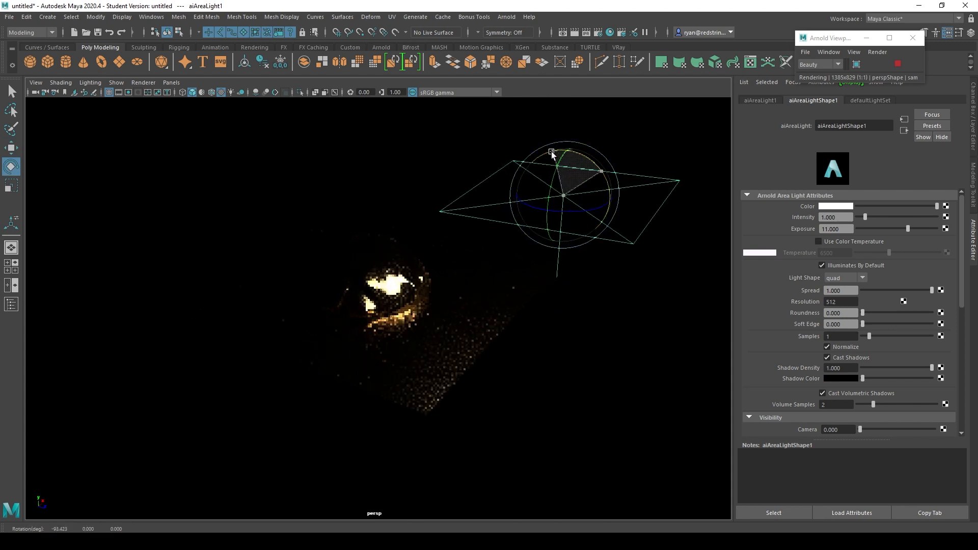
drag(414, 147, 559, 182)
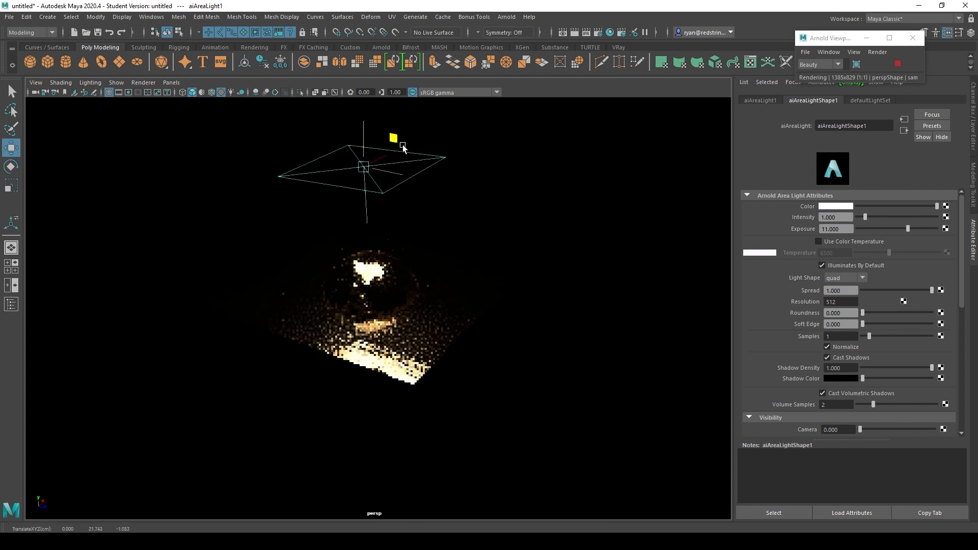
Scale up the area light above the sphere and inspect the lit sphere and plane up close.
key(r)
click(491, 343)
scroll(467, 308, up, 10)
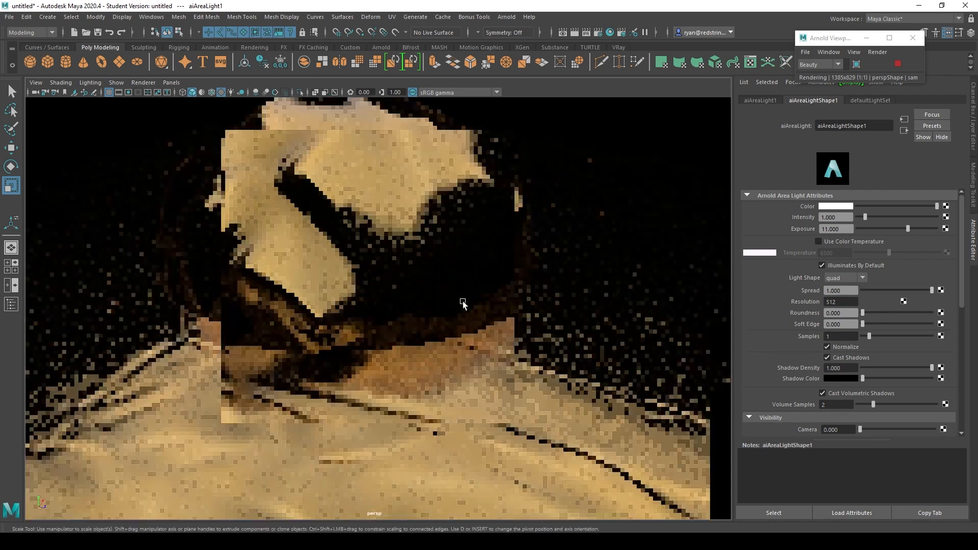
Tilt the area light and move it off to one side so it lights the sphere and plane at an angle.
scroll(481, 361, down, 10)
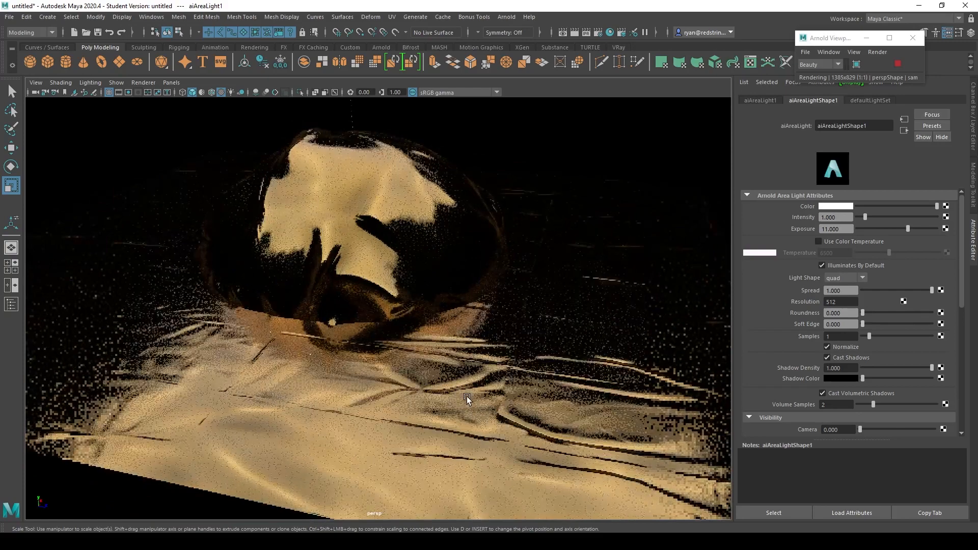
alt+drag(376, 375, 383, 376)
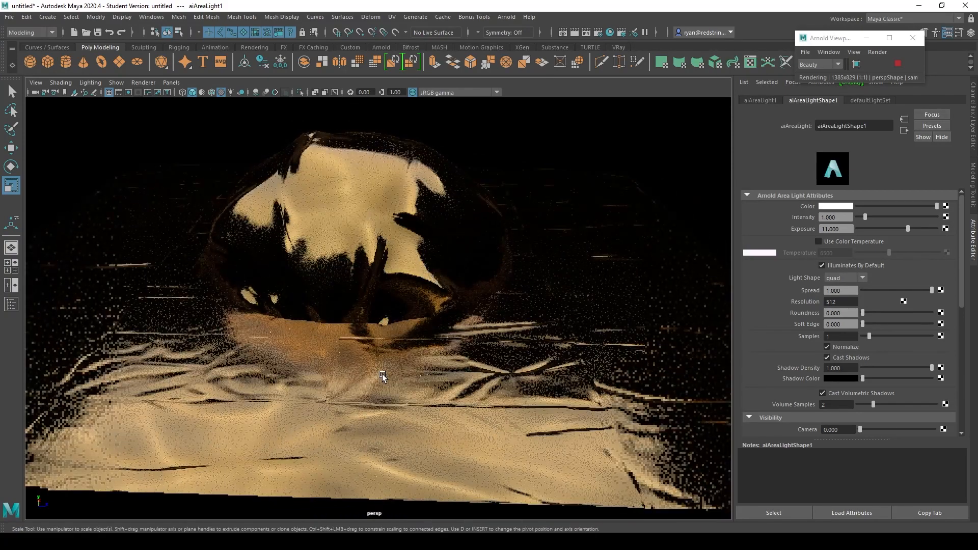
alt+drag(267, 363, 447, 376)
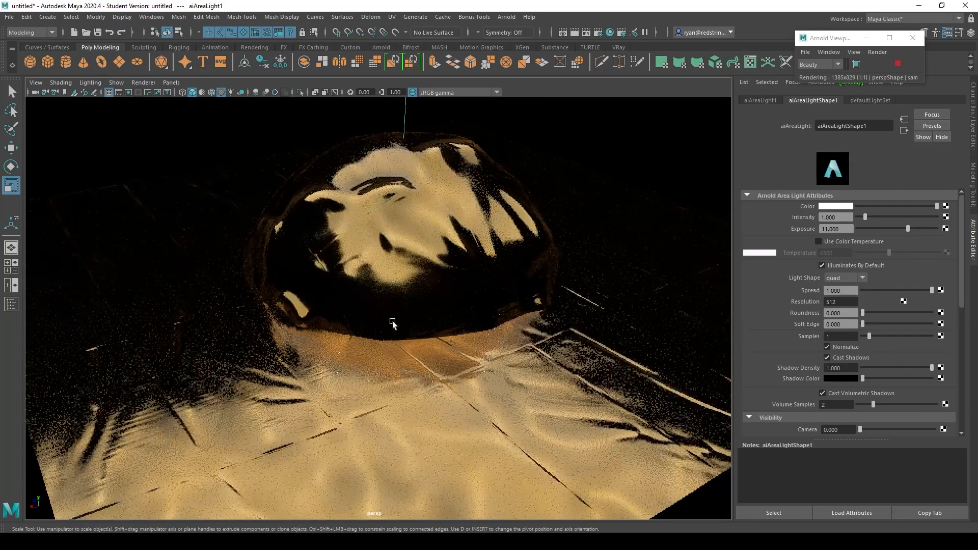
alt+right_drag(392, 325, 294, 263)
mouse_move(294, 263)
alt+mouse_down()
mouse_move(354, 283)
mouse_move(392, 264)
alt+mouse_up()
key(e)
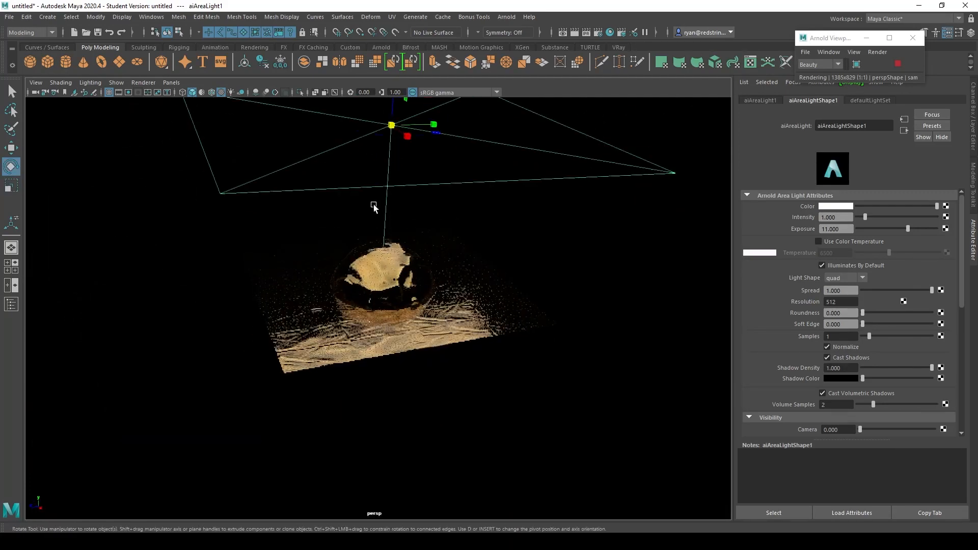
drag(369, 140, 313, 168)
key(w)
alt+middle_drag(391, 118, 381, 153)
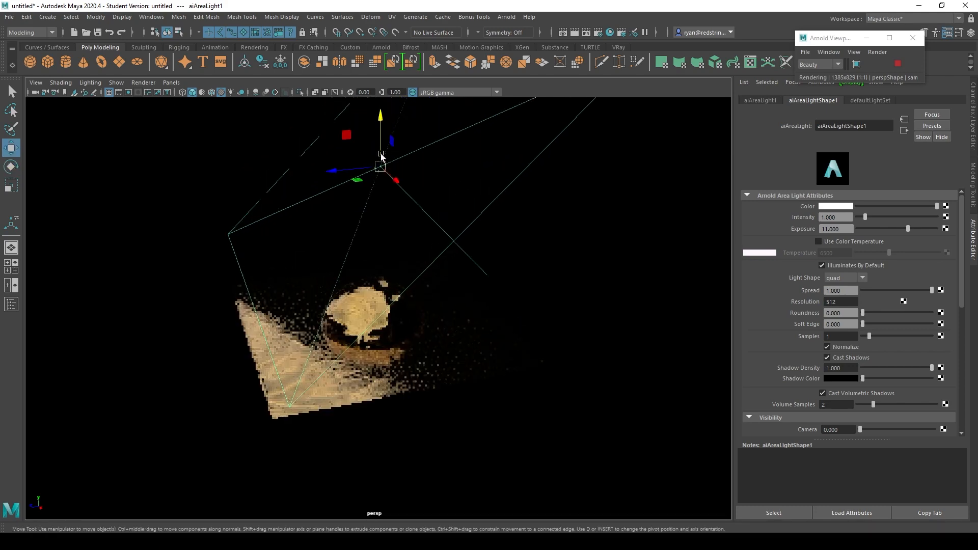
mouse_move(342, 133)
mouse_down()
mouse_move(225, 214)
mouse_move(234, 240)
mouse_move(302, 281)
mouse_move(284, 334)
mouse_move(276, 341)
mouse_move(158, 305)
mouse_move(197, 301)
mouse_up()
alt+right_drag(197, 301, 637, 428)
mouse_move(267, 302)
alt+mouse_down()
mouse_move(301, 292)
mouse_move(421, 219)
mouse_move(438, 325)
mouse_move(389, 291)
mouse_move(411, 185)
alt+mouse_up()
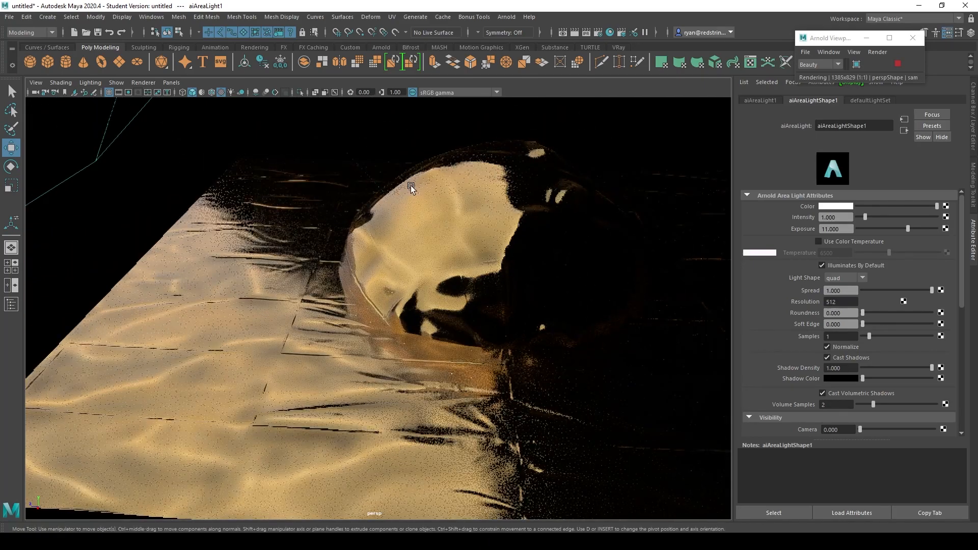
Stop the live Arnold render and set the Diffuse, Specular, Transmission, SSS and Volume Indirect samples to 3 in the render settings.
click(898, 63)
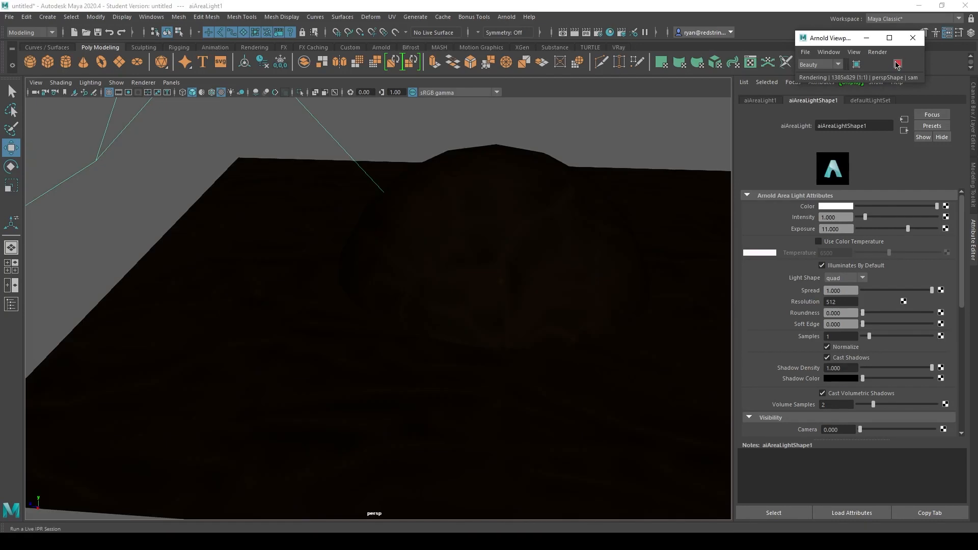
click(600, 34)
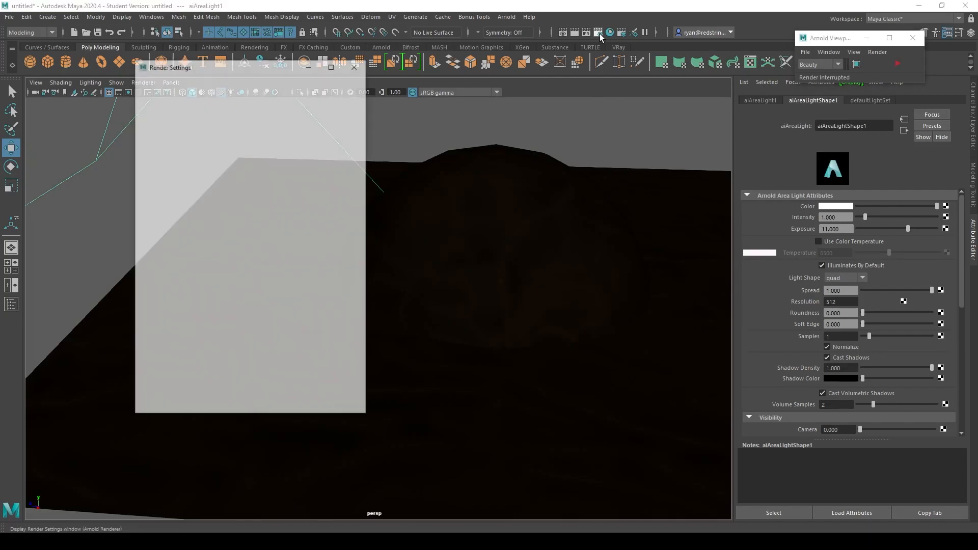
drag(199, 65, 382, 41)
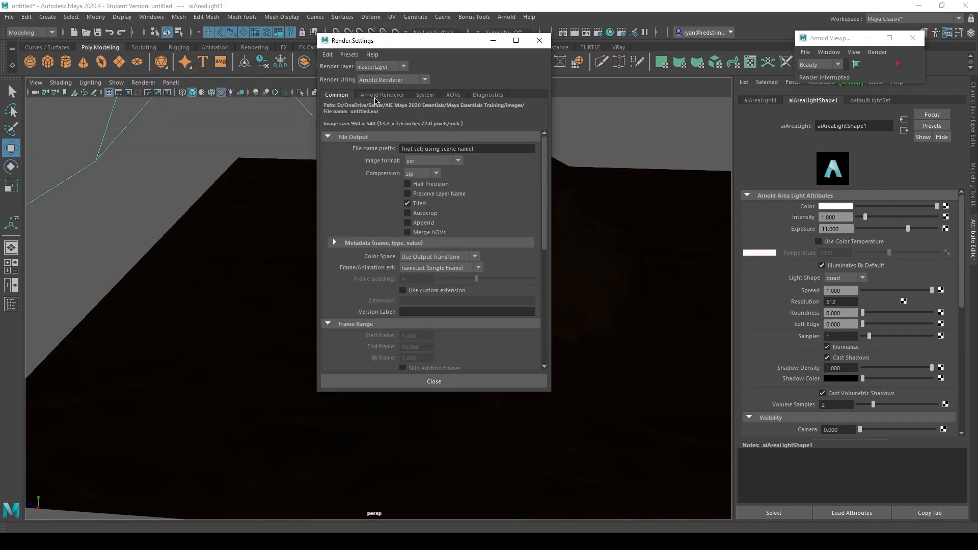
click(376, 98)
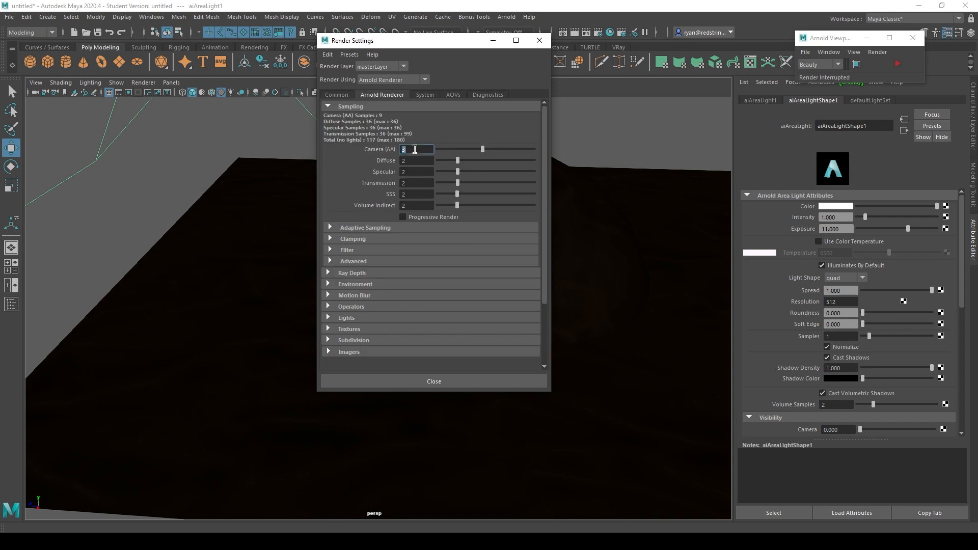
text(3)
key(Tab)
text(3)
key(Tab)
text(3)
key(Tab)
text(3)
key(Tab)
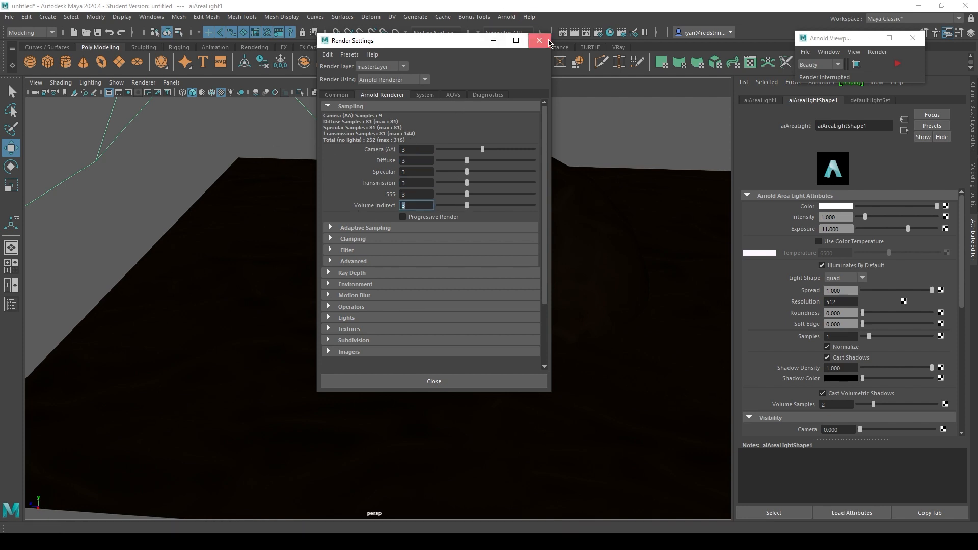
click(549, 42)
Render the current frame with Arnold and inspect the gold sphere and plane up close in the Render View.
click(574, 32)
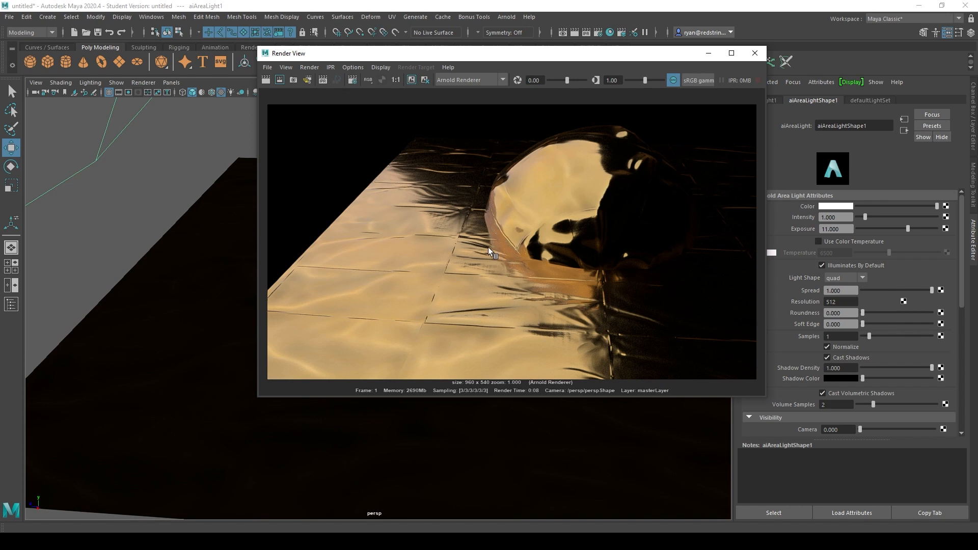
drag(495, 58, 393, 126)
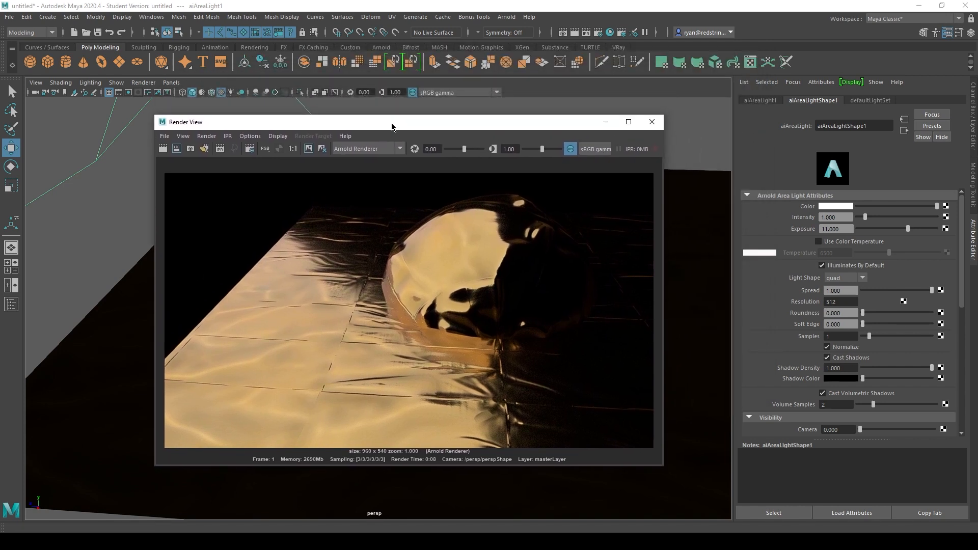
click(380, 110)
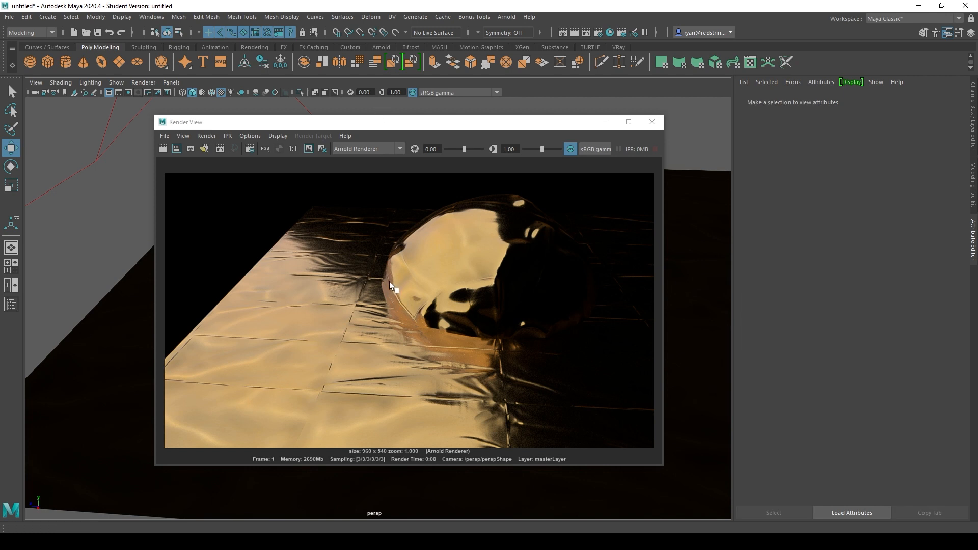
scroll(403, 300, up, 5)
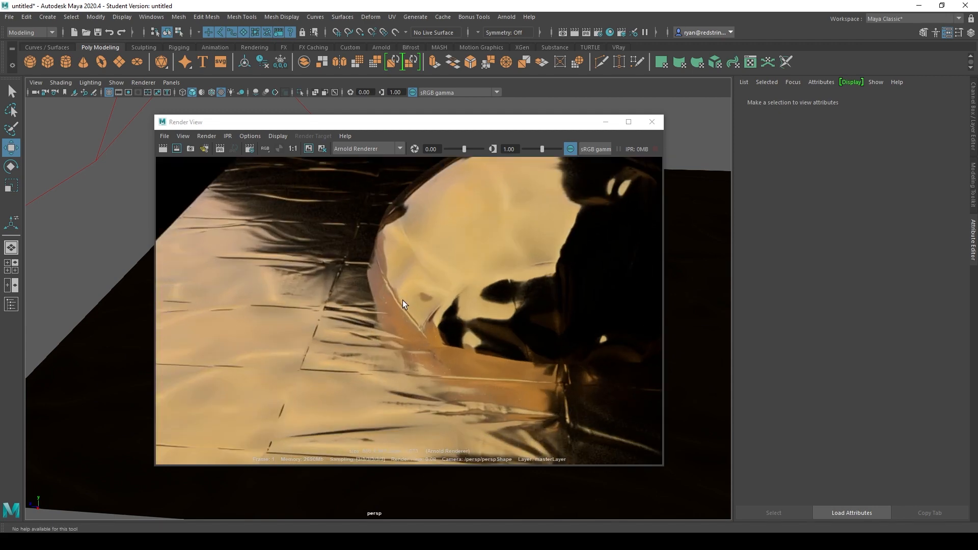
scroll(392, 299, down, 5)
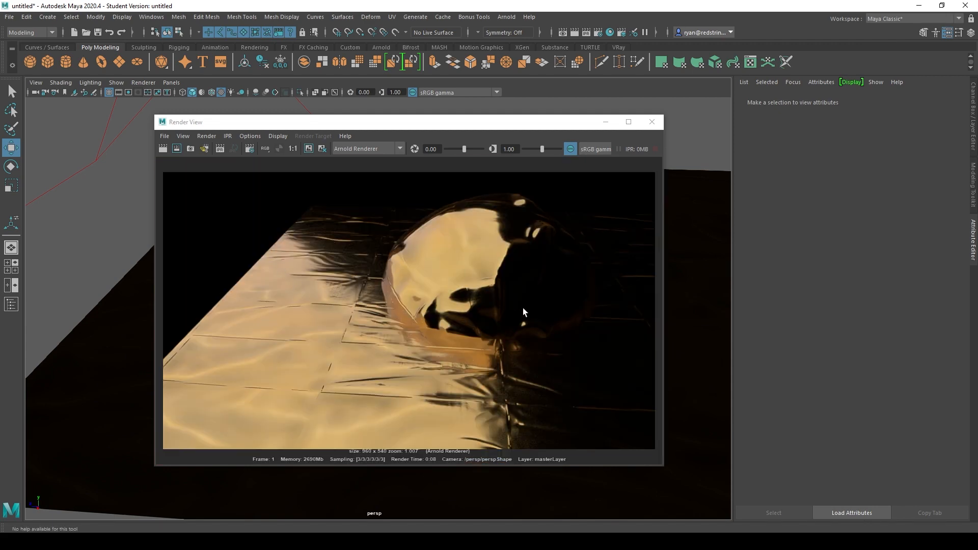